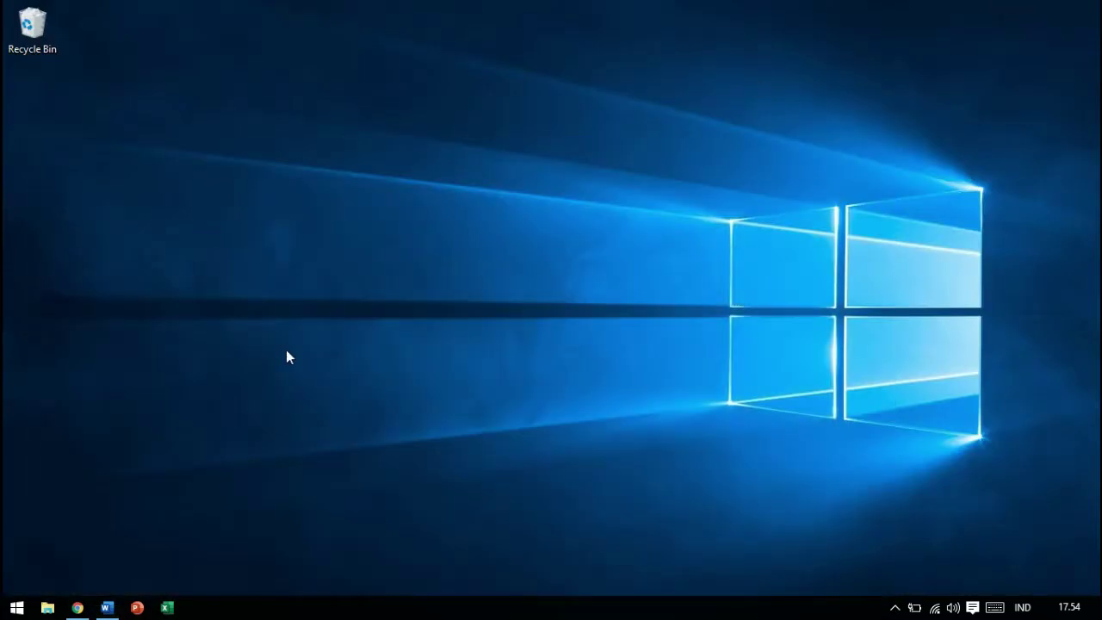
# Restore the incognito Chrome window showing the Google homepage from the taskbar
pyautogui.click(77, 608)
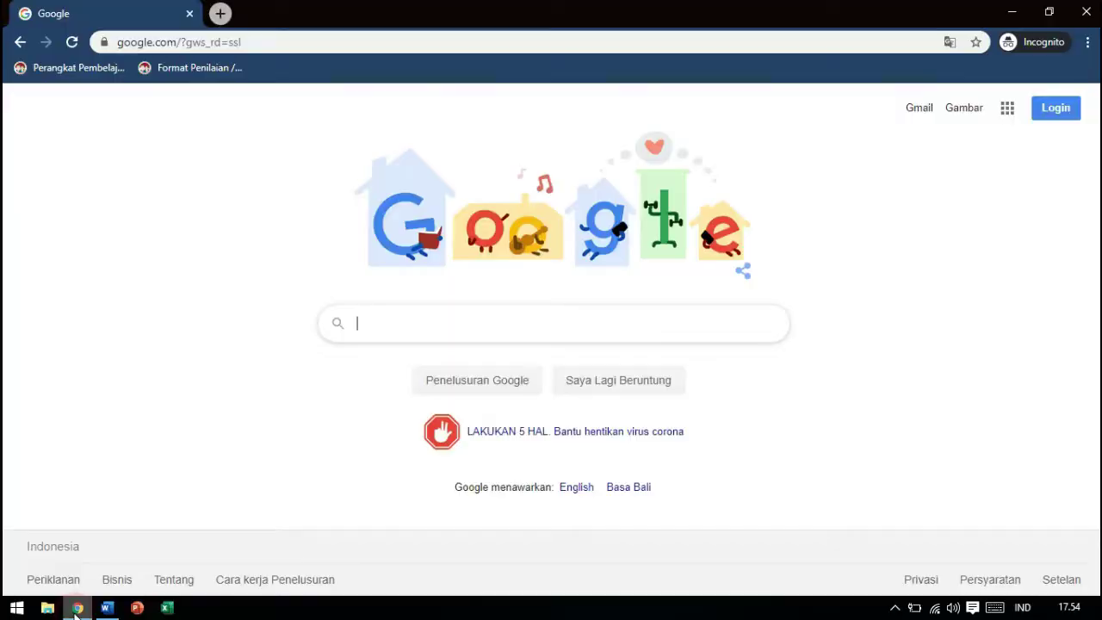
# Sign in to Google with the saved account e-mail and its password
pyautogui.click(1057, 110)
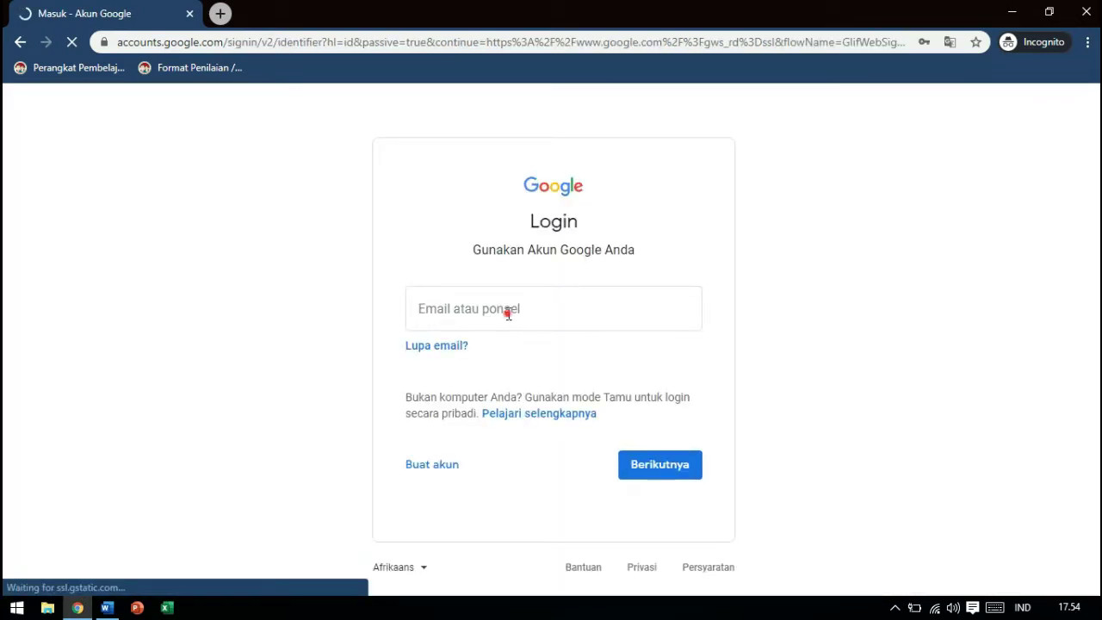
pyautogui.click(507, 312)
pyautogui.click(531, 364)
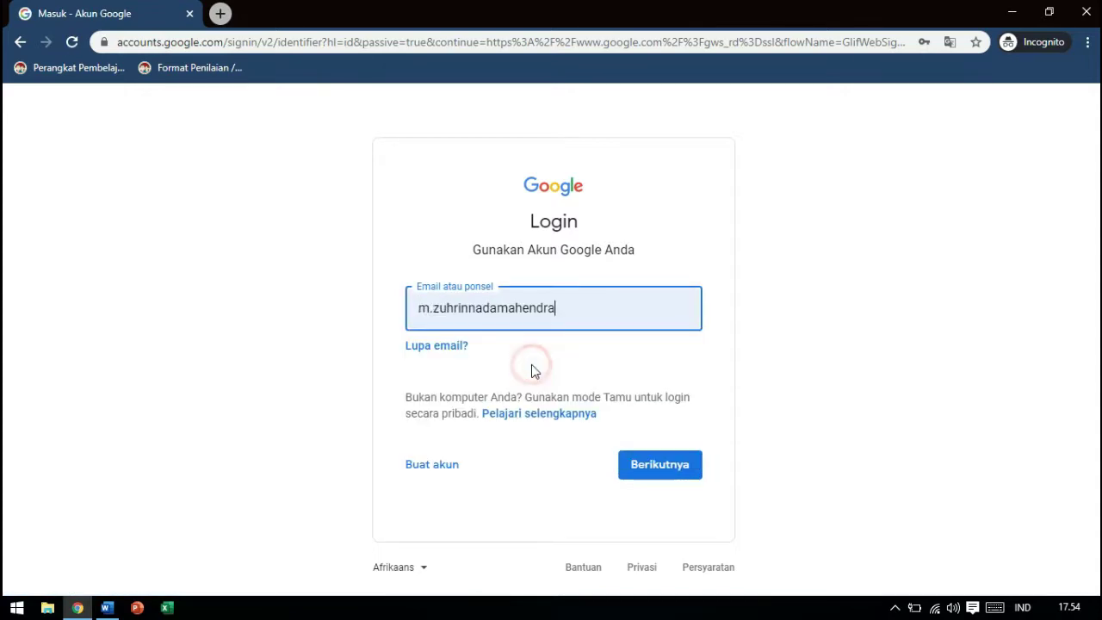
pyautogui.click(670, 474)
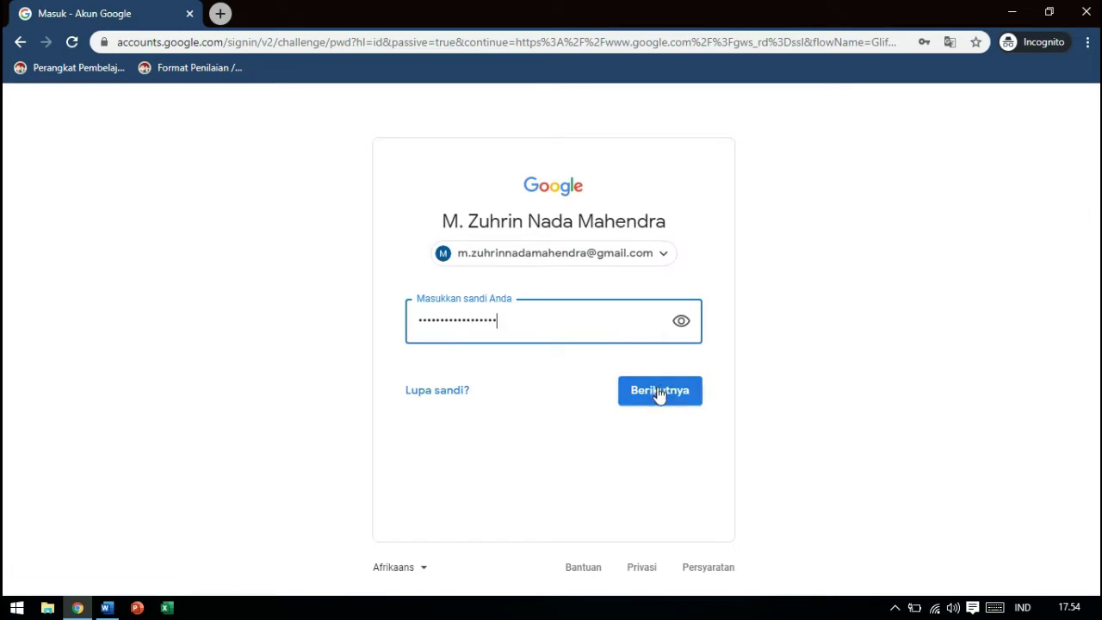
pyautogui.click(658, 389)
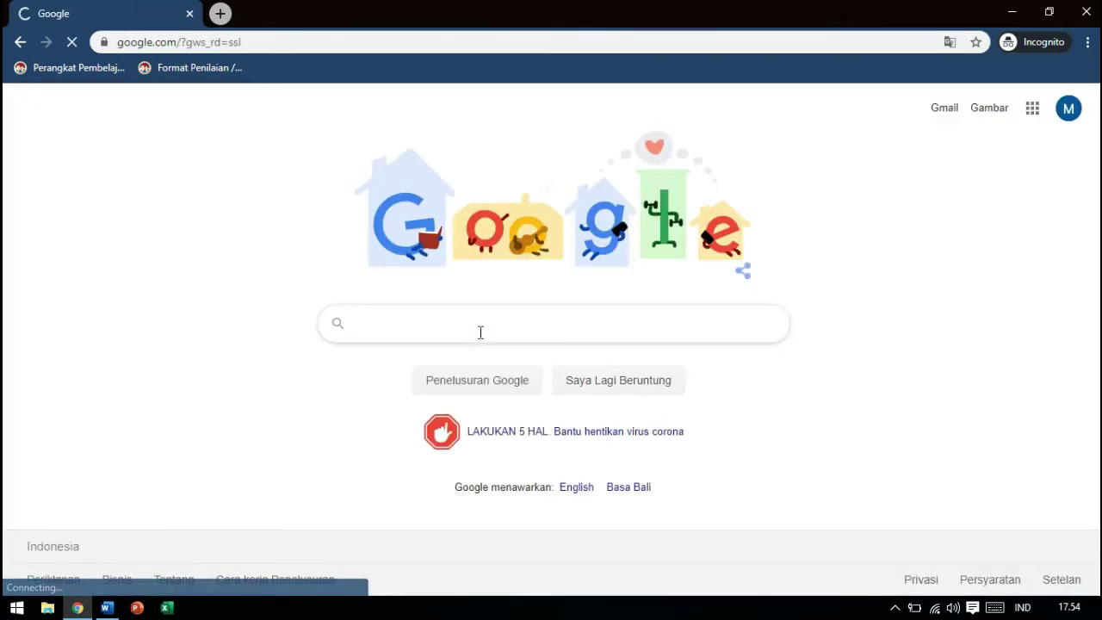
# Search Google for 'google form' and open the Google Forms sign-in result
pyautogui.write('f')
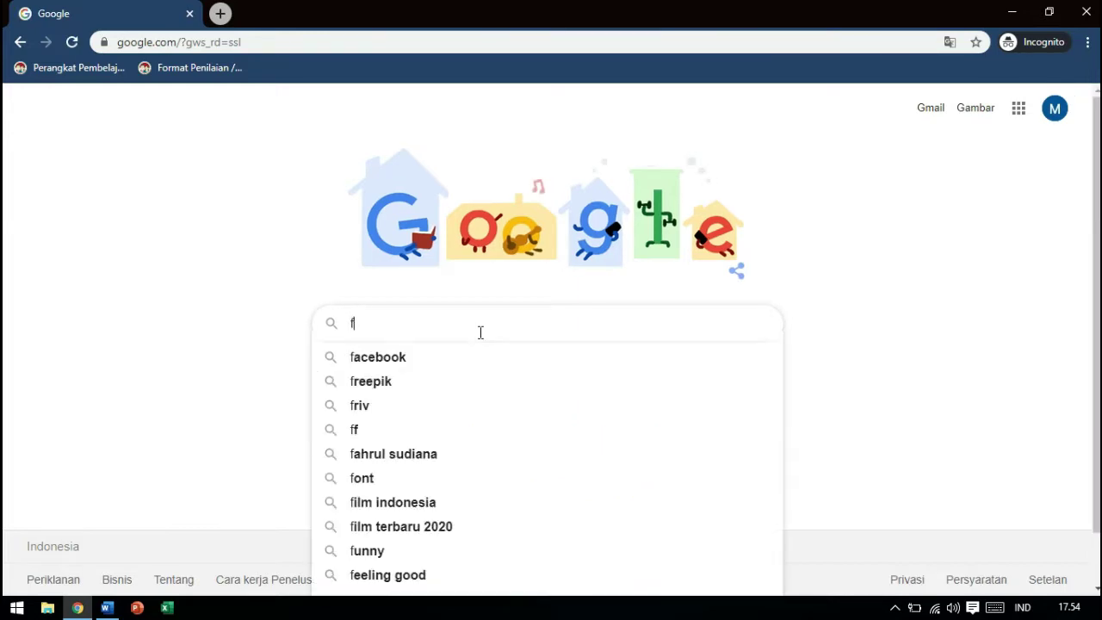
pyautogui.write('orm')
pyautogui.press('BackSpace')
pyautogui.press('BackSpace')
pyautogui.press('BackSpace')
pyautogui.press('BackSpace')
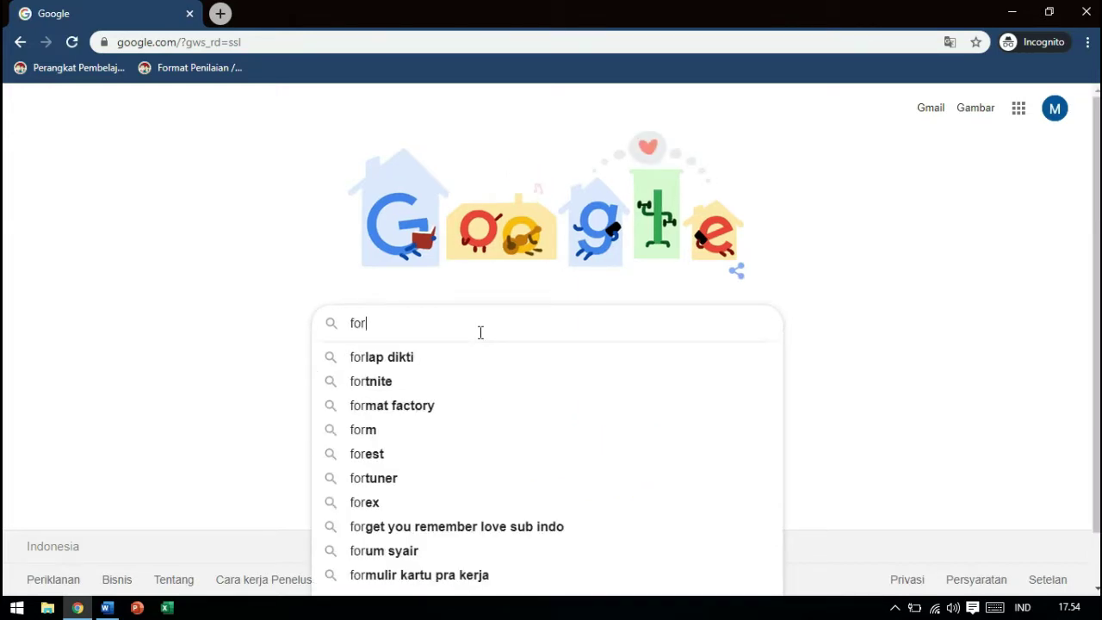
pyautogui.write('g')
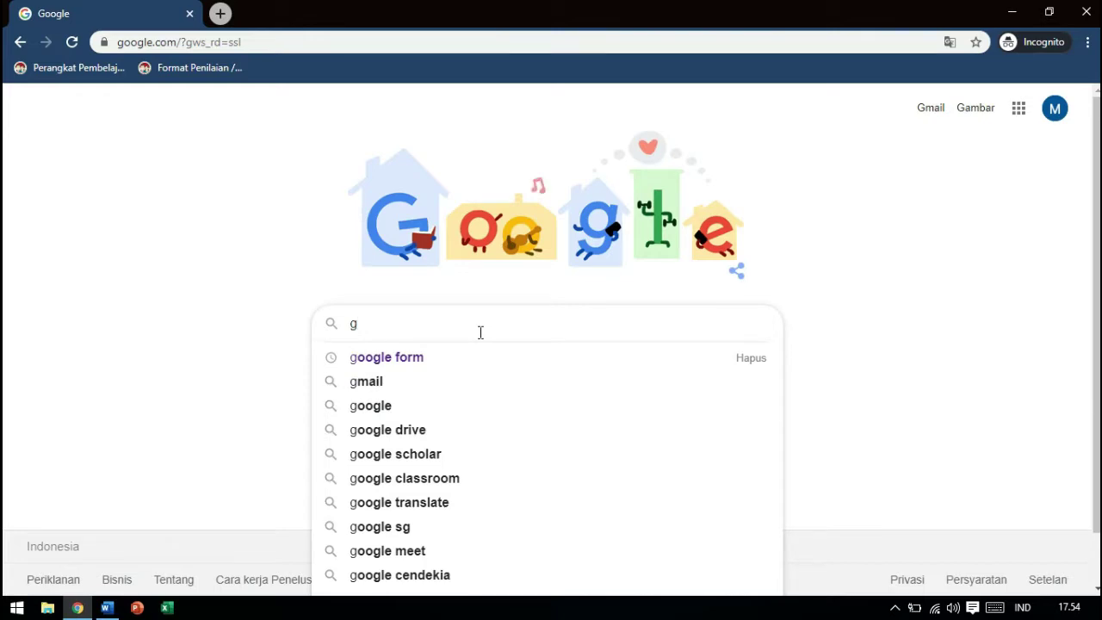
pyautogui.press('Down')
pyautogui.press('Return')
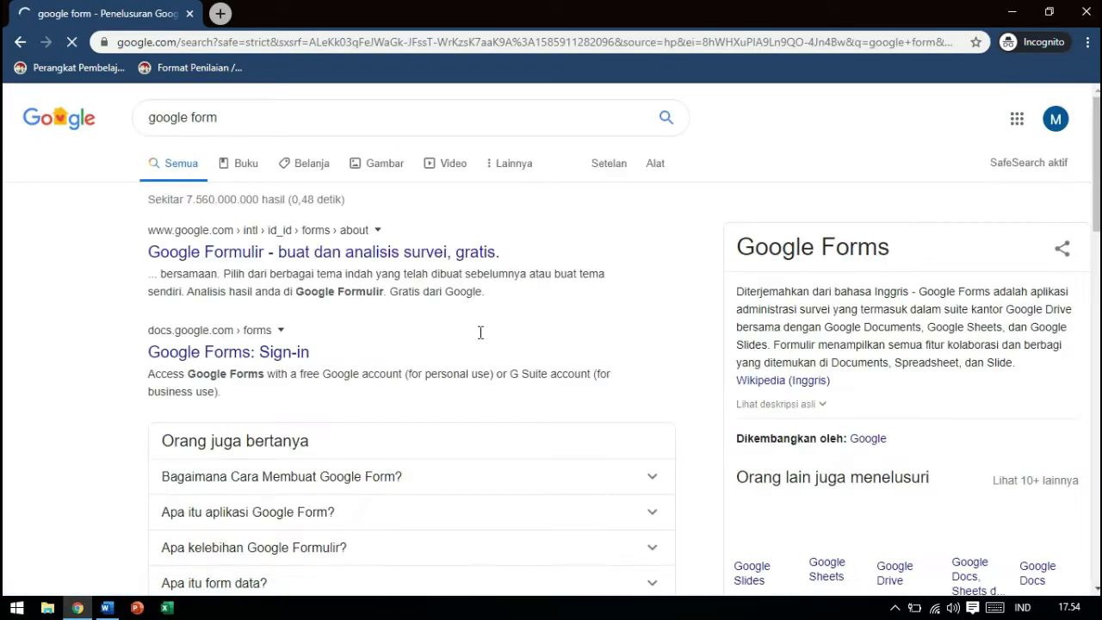
pyautogui.click(194, 352)
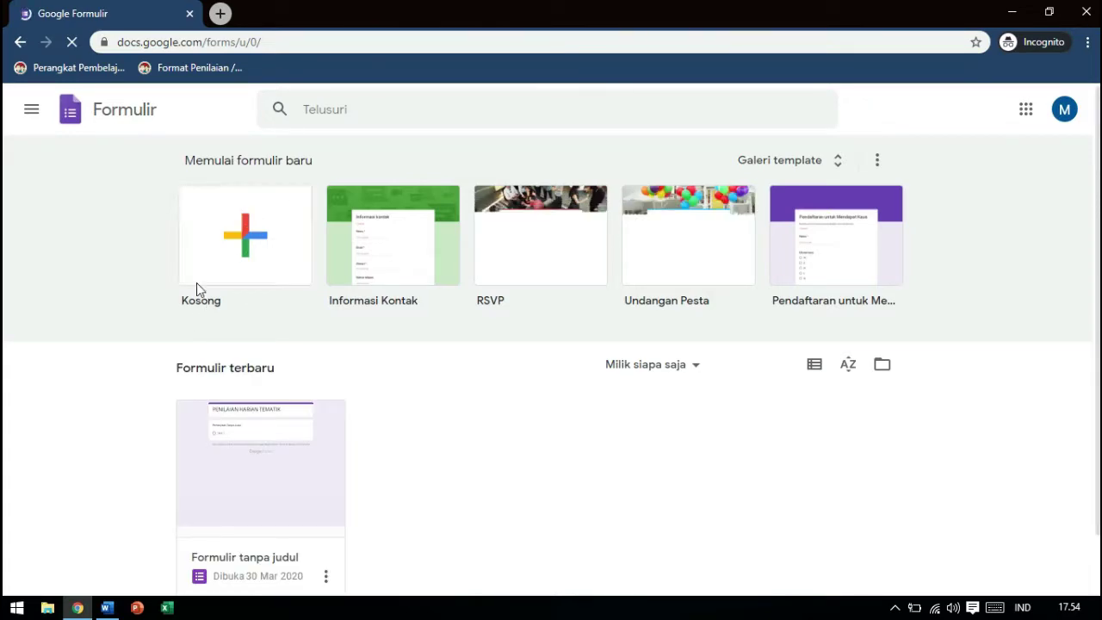
# Start a new blank (Kosong) form and dismiss the question-reuse tip
pyautogui.click(279, 247)
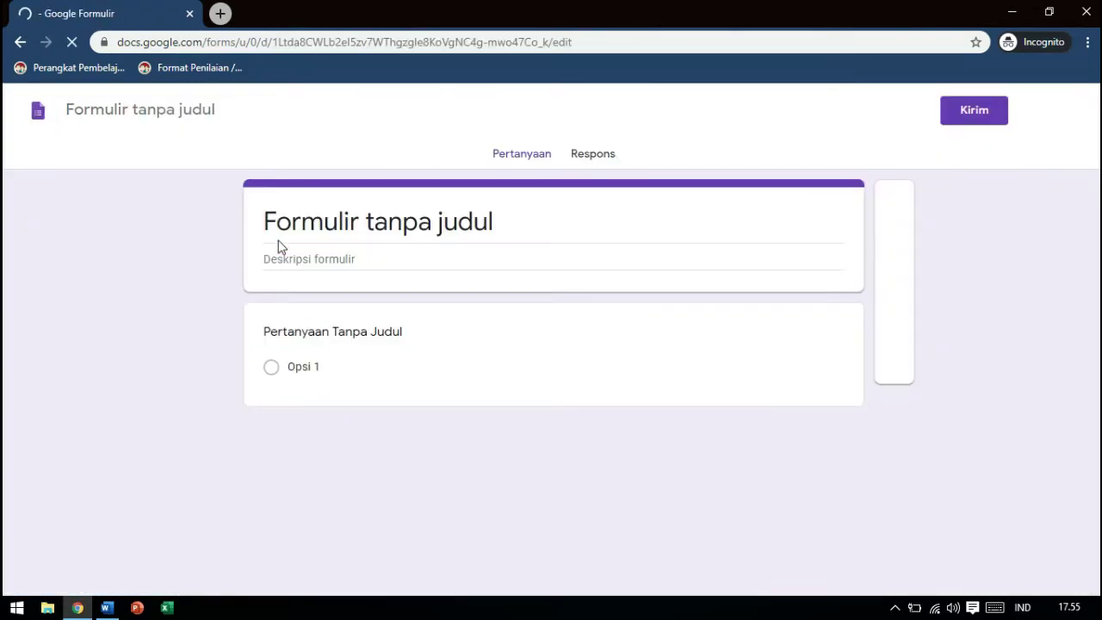
pyautogui.click(365, 221)
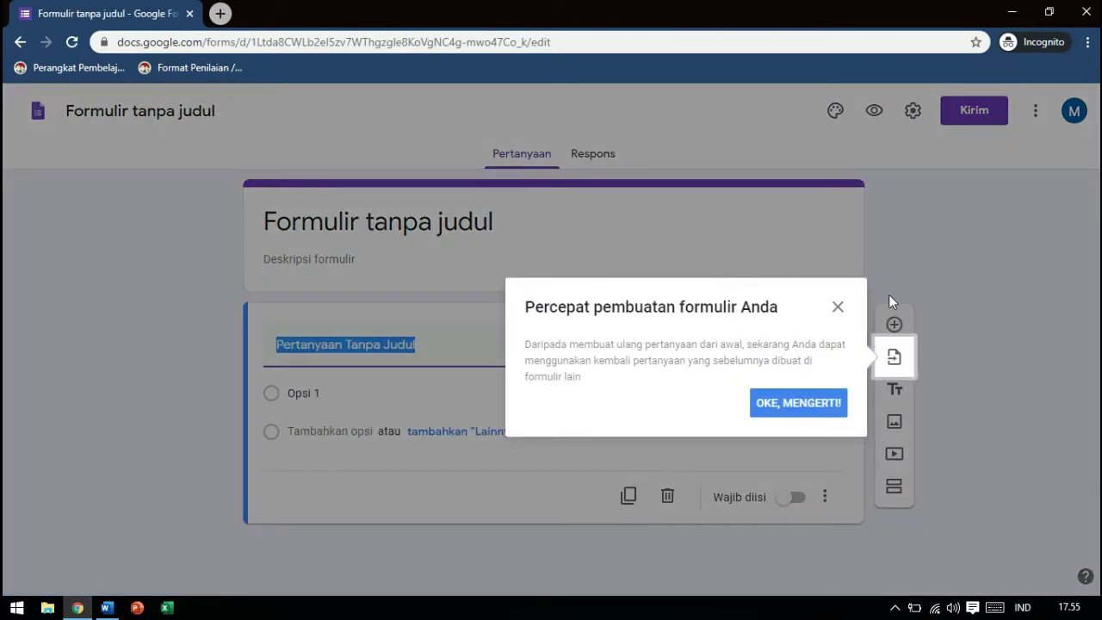
pyautogui.click(822, 409)
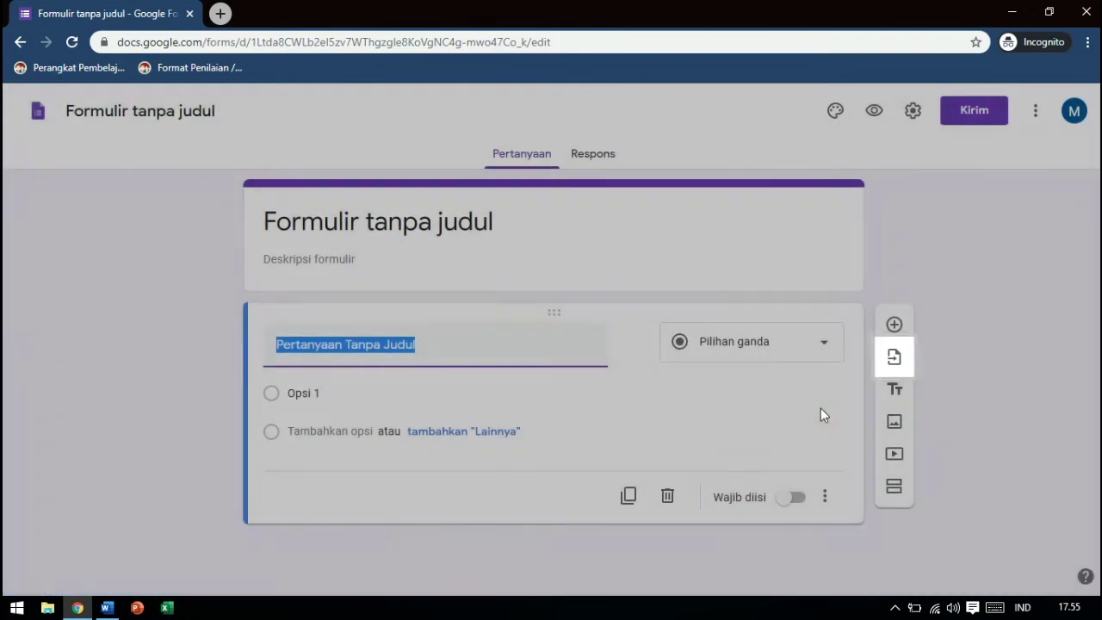
# Title the form and its file 'PENILAIAN HARIAN TEMATIK'
pyautogui.click(393, 224)
pyautogui.write('P')
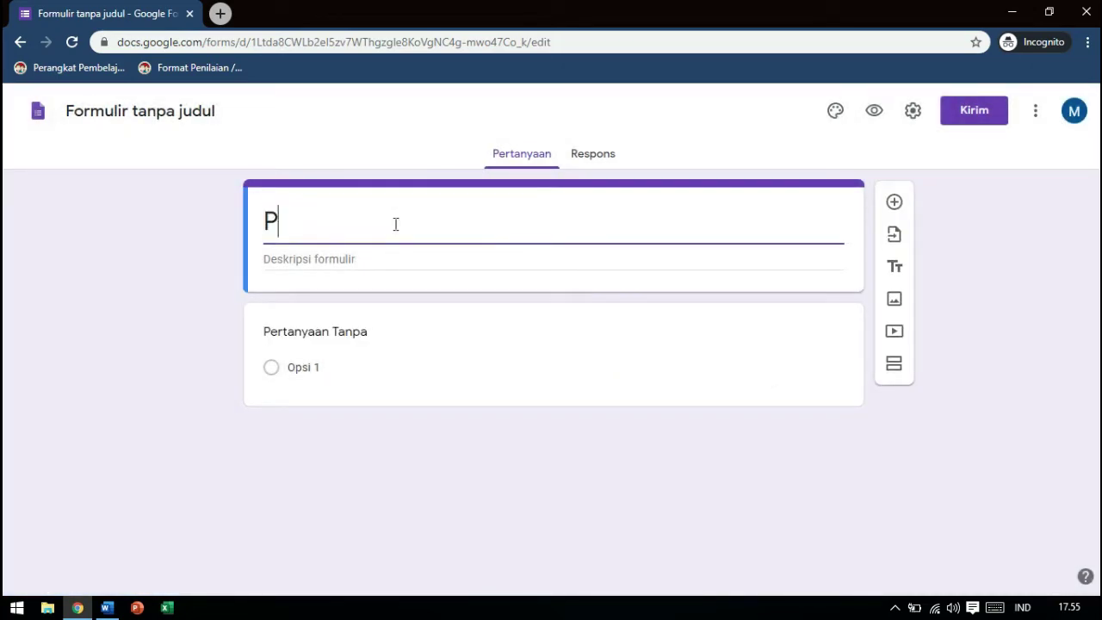
pyautogui.write('ENIA')
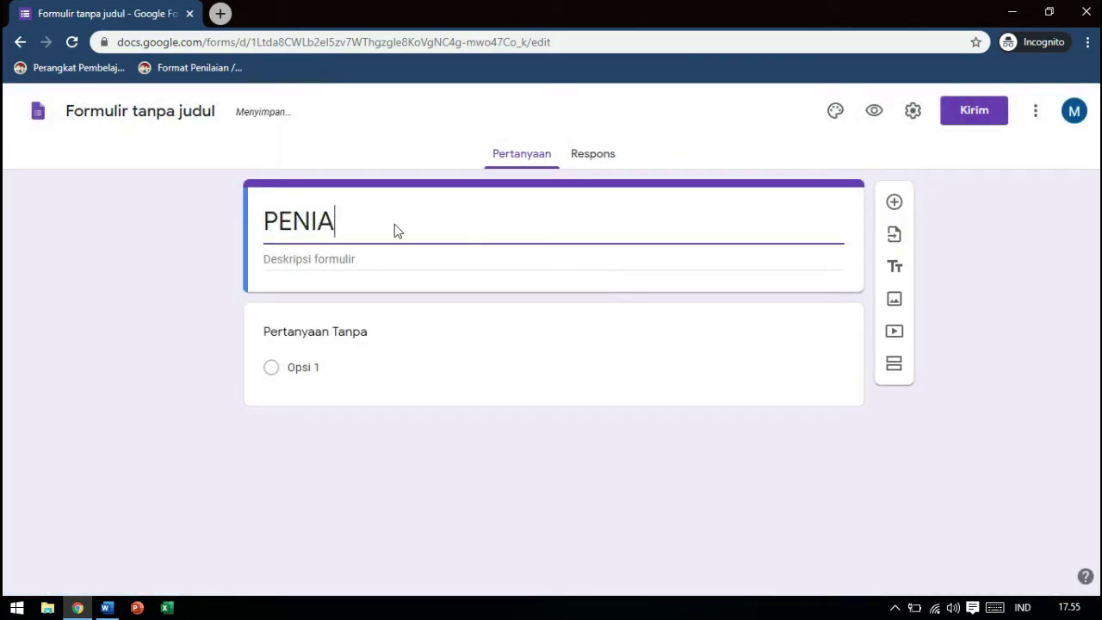
pyautogui.press('BackSpace')
pyautogui.write('LAIAN H')
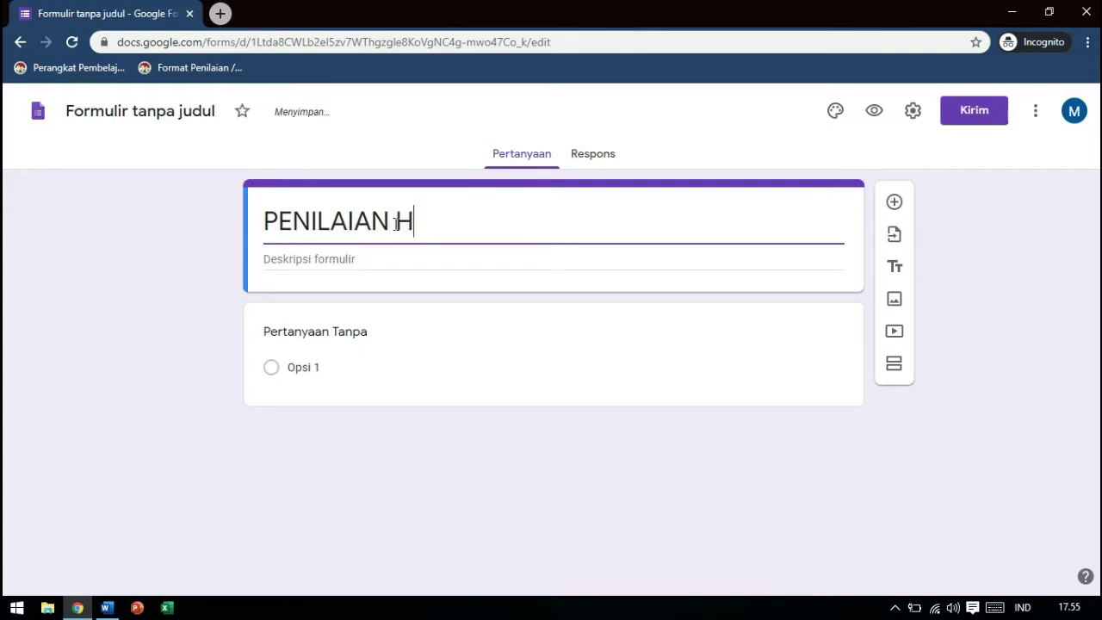
pyautogui.write('ARIAN TEMATIK')
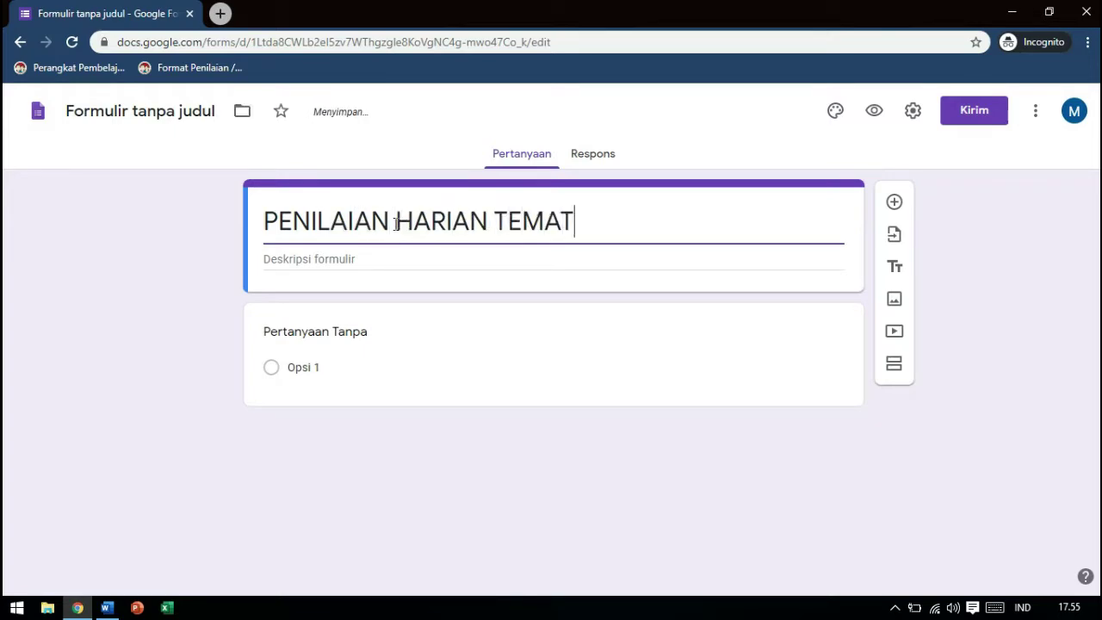
pyautogui.click(126, 114)
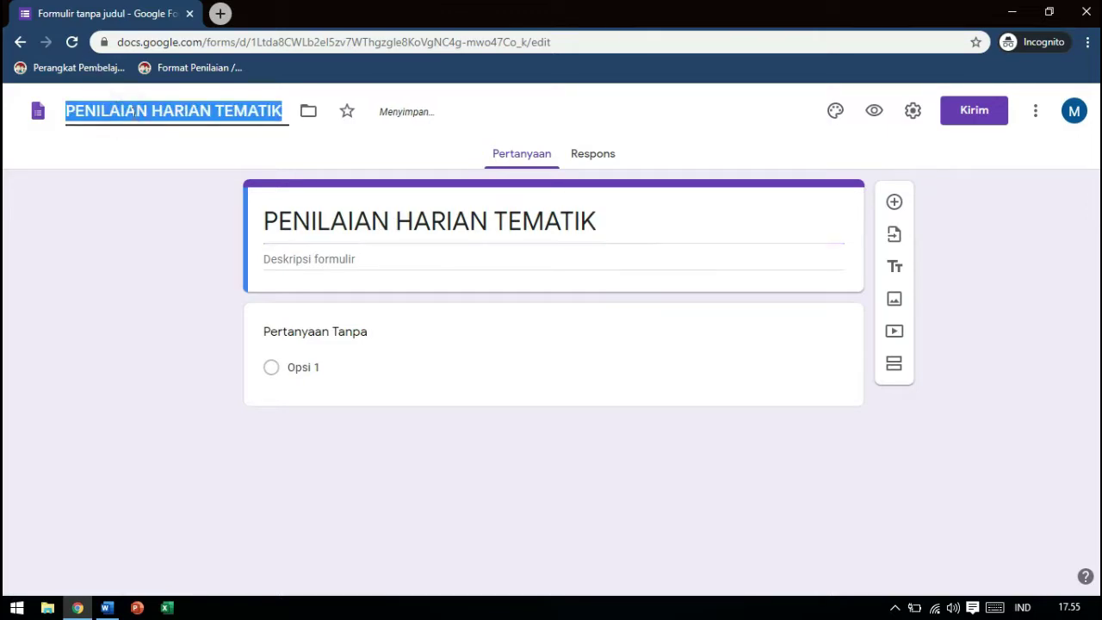
pyautogui.click(461, 218)
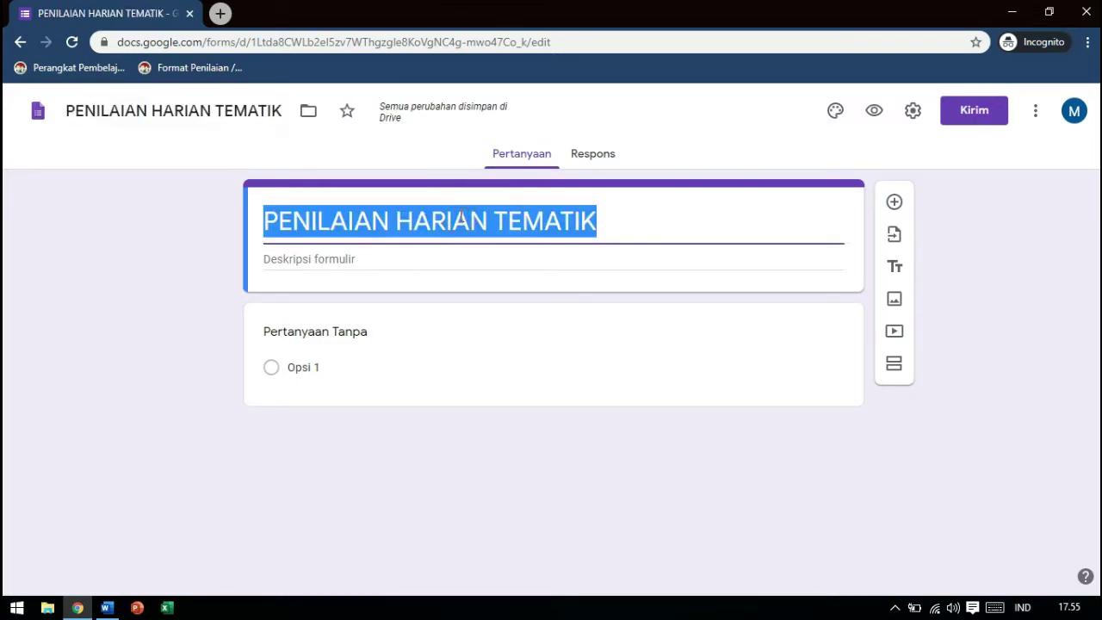
# In Setelan, tick 'Lihat diagram ringkasan dan respons teks', leaving response limits and editing off
pyautogui.click(911, 118)
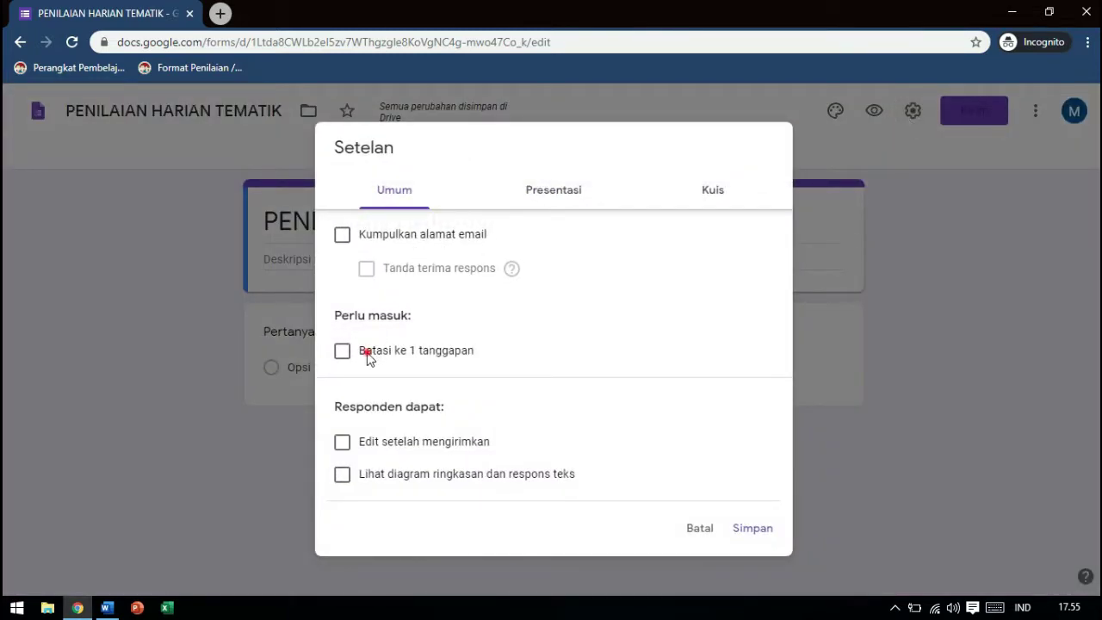
pyautogui.click(367, 354)
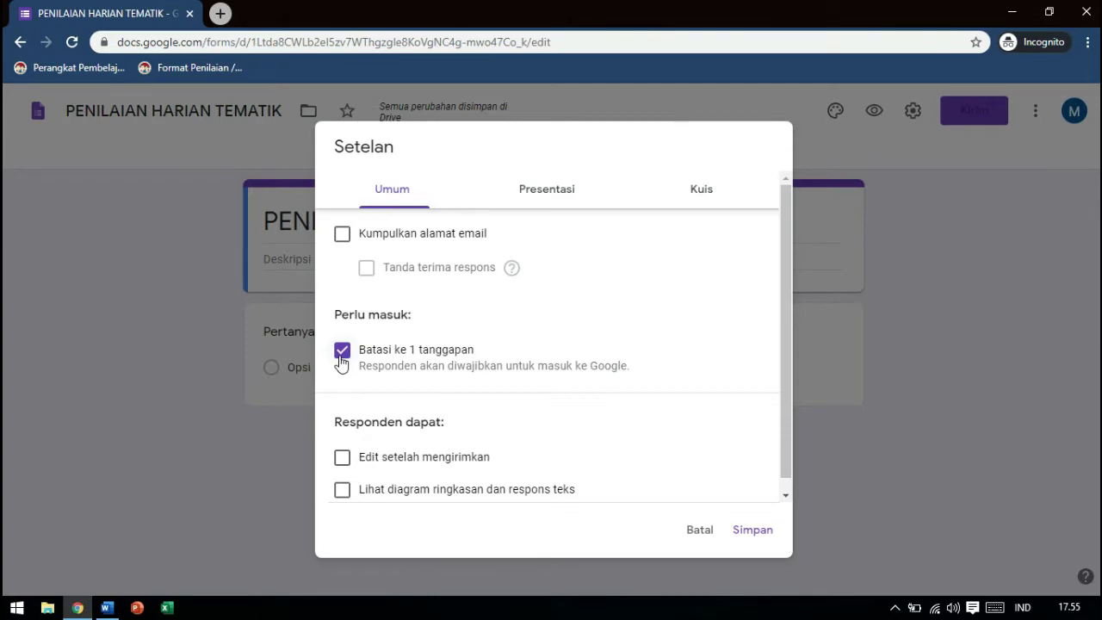
pyautogui.click(341, 354)
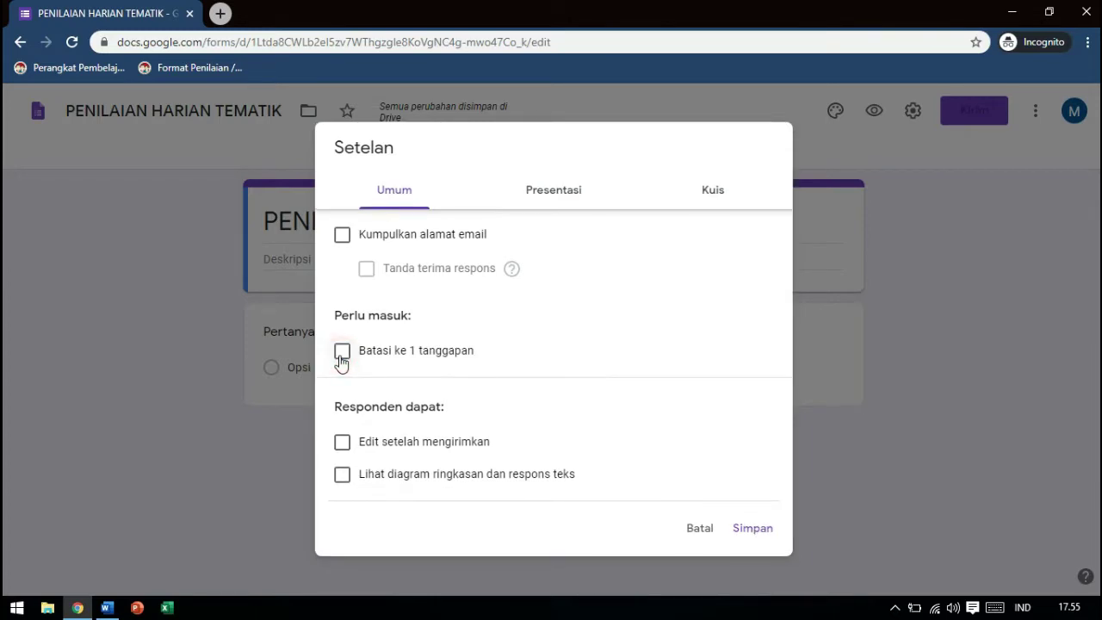
pyautogui.click(342, 447)
pyautogui.click(342, 446)
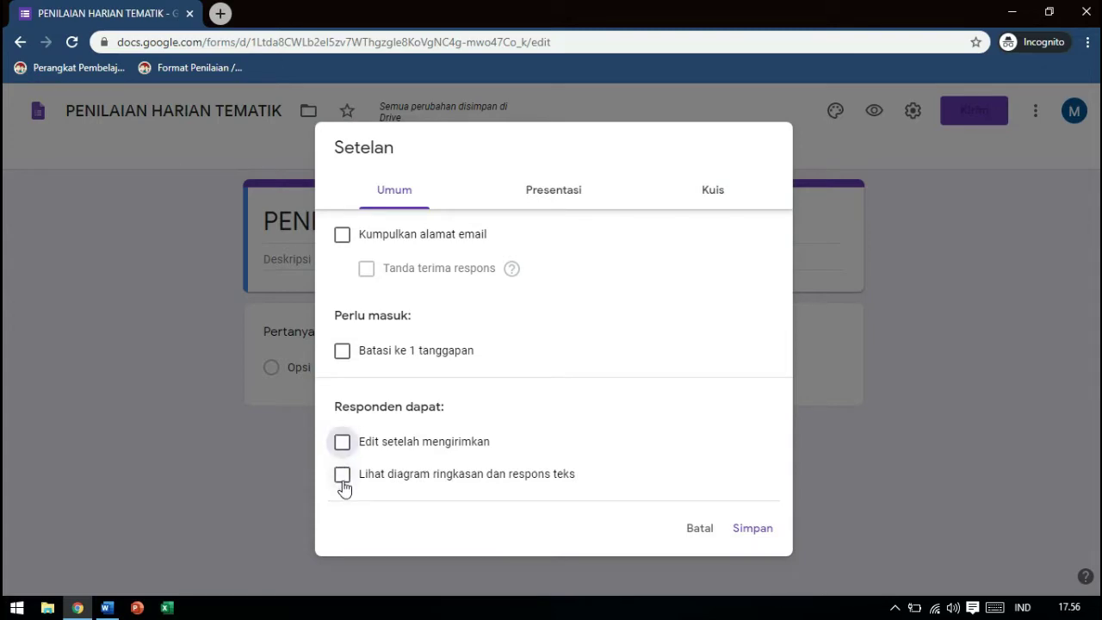
pyautogui.click(343, 481)
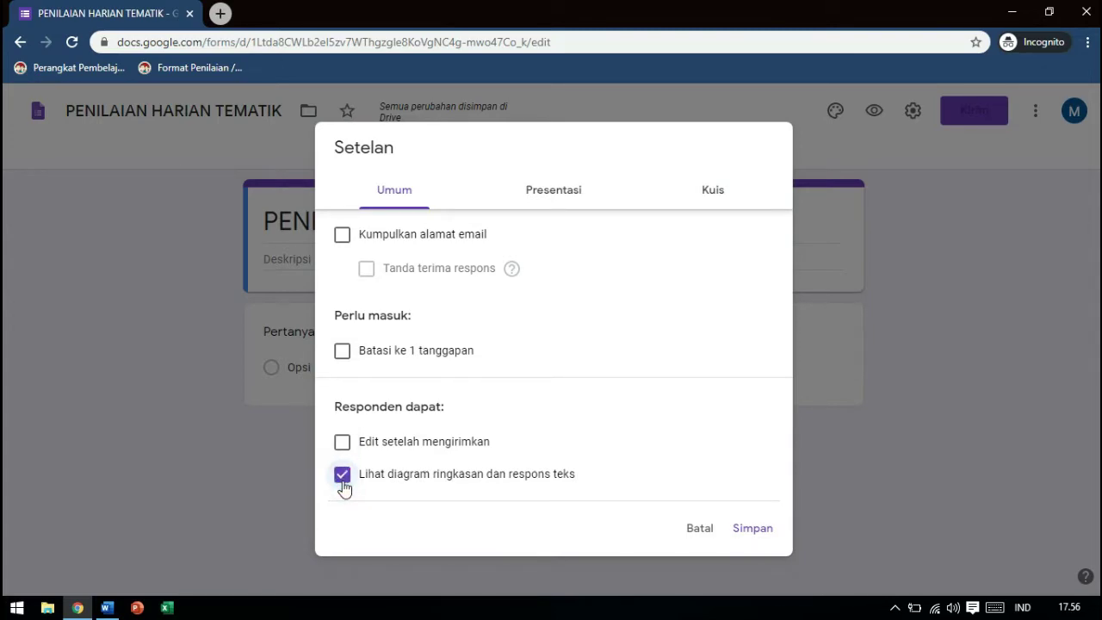
pyautogui.click(551, 190)
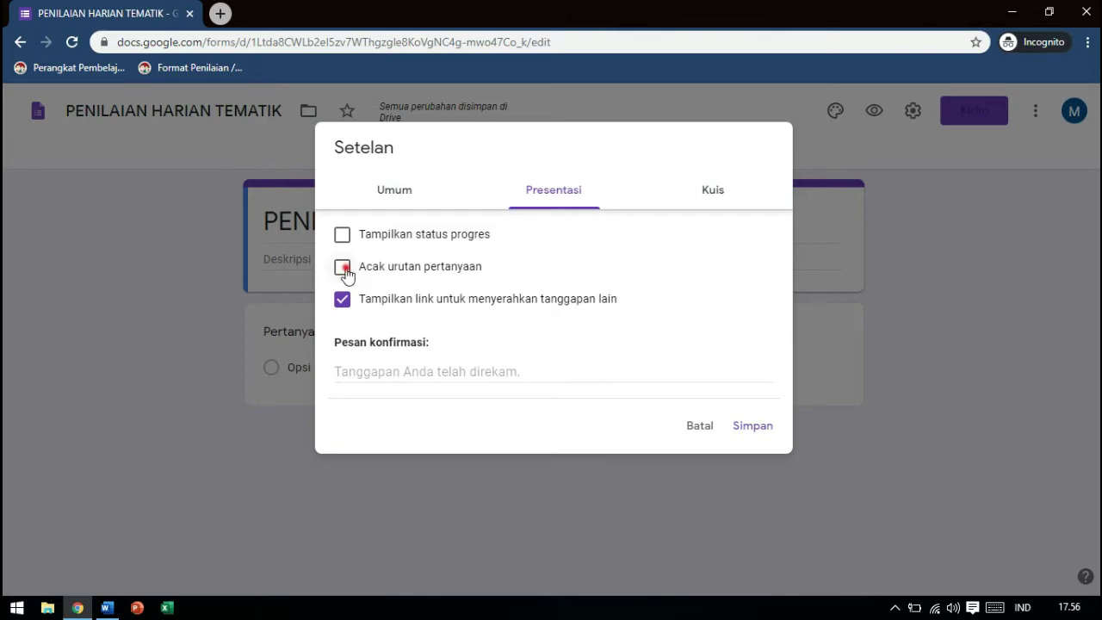
# Show a progress bar, shuffle question order, and set the confirmation message to 'TERIMA KASIH'
pyautogui.click(344, 269)
pyautogui.click(341, 236)
pyautogui.click(386, 366)
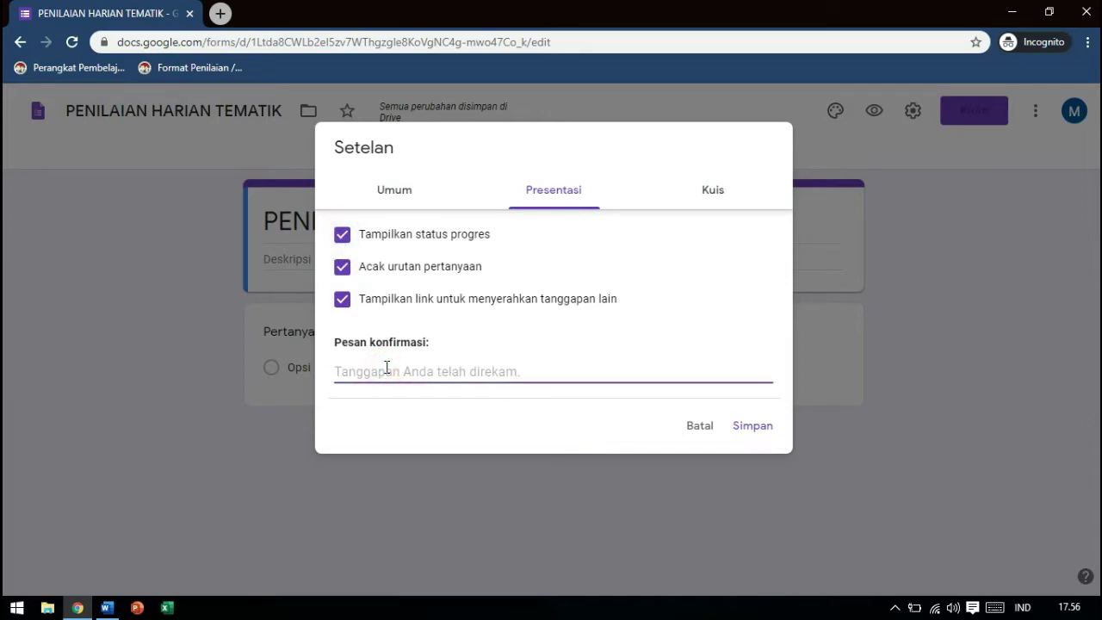
pyautogui.write('TERIMA KASIH!')
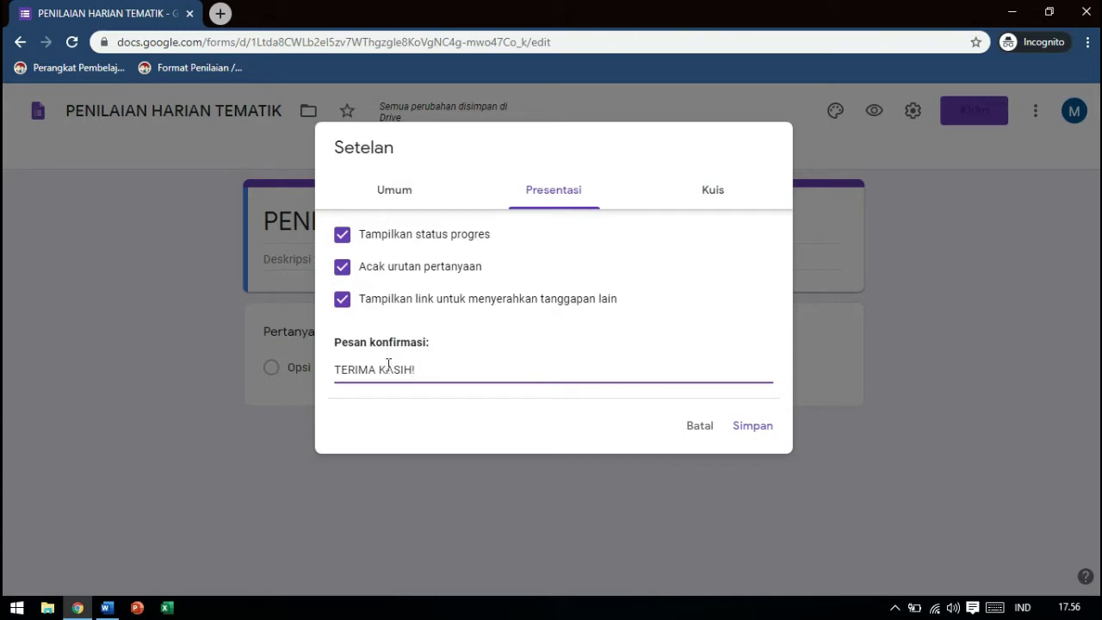
# Turn on 'Jadikan ini sebagai kuis' in the Kuis settings and save
pyautogui.click(721, 191)
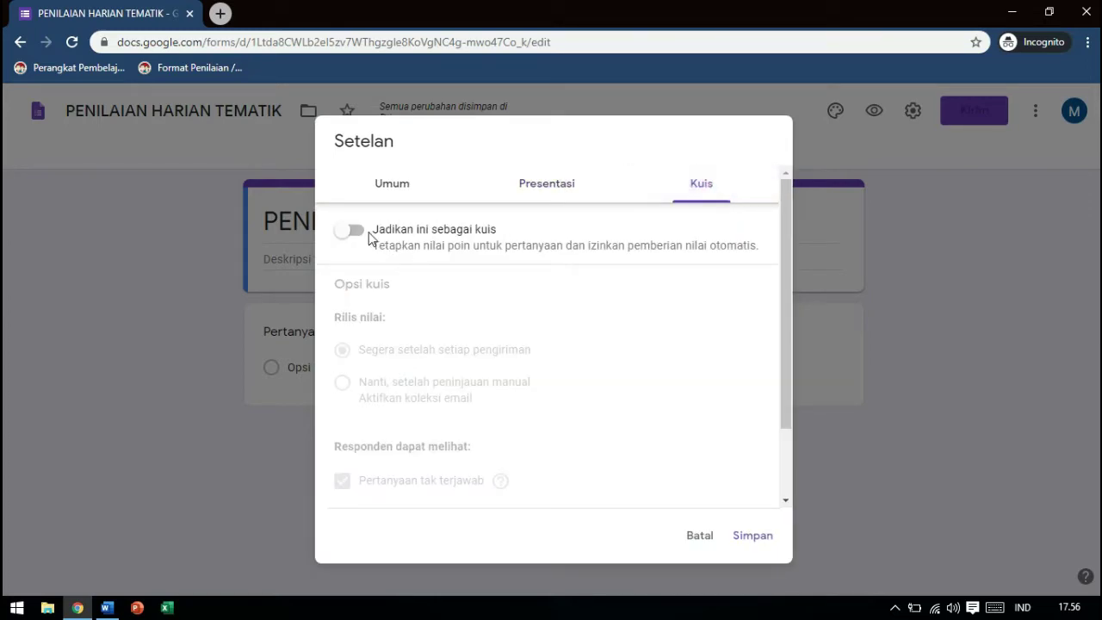
pyautogui.click(352, 230)
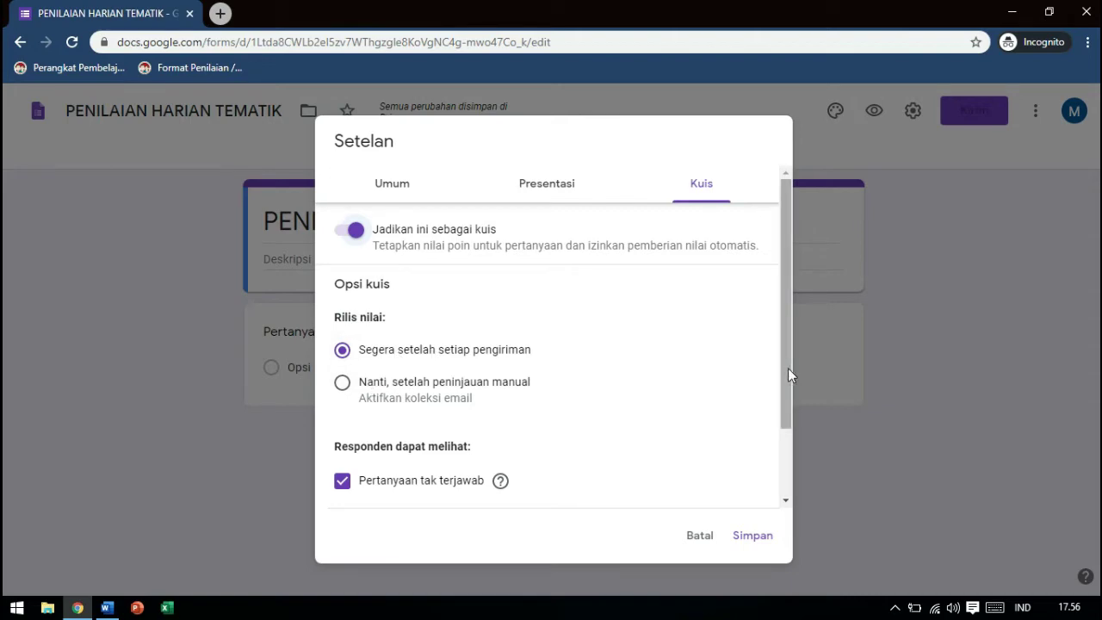
pyautogui.moveTo(788, 376); pyautogui.dragTo(787, 441)
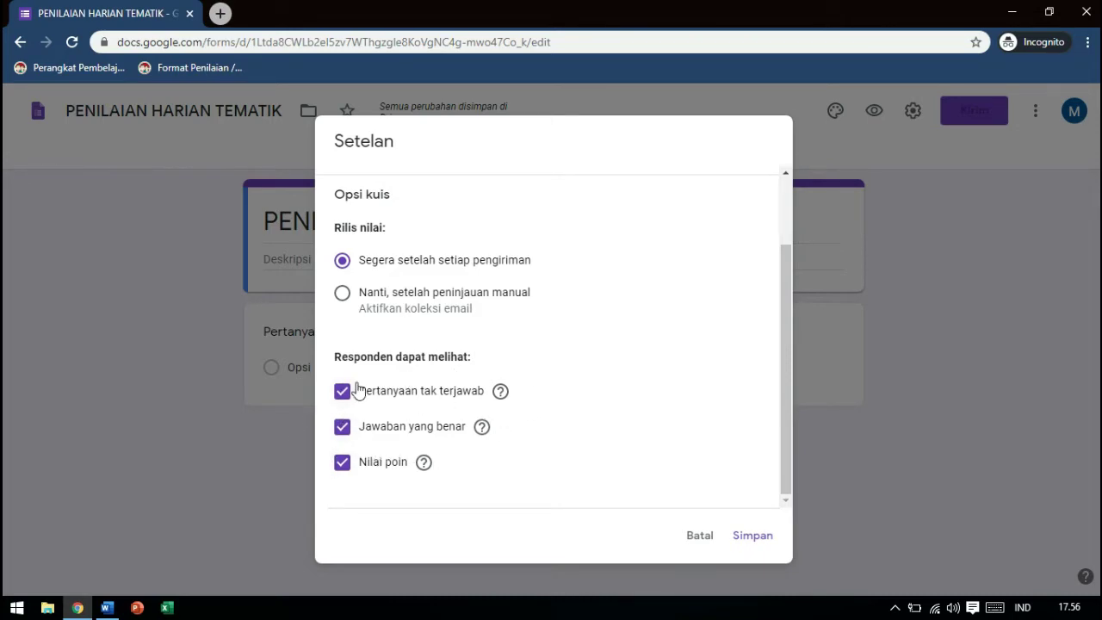
pyautogui.click(753, 536)
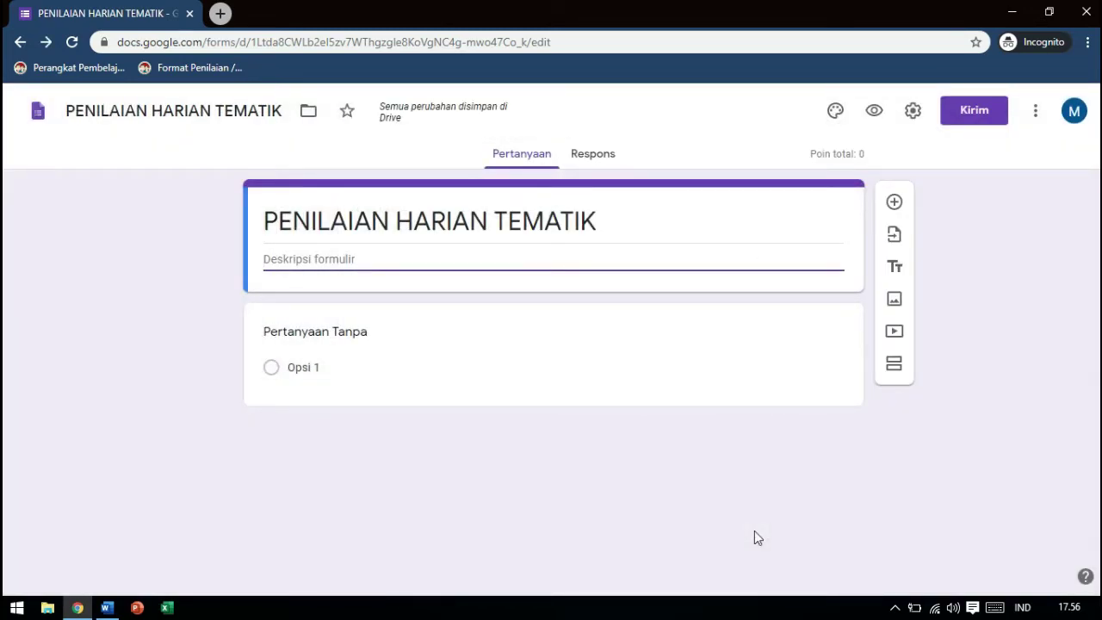
# Title the first question 'NAMA LENGKAP' and make it a required short-answer question
pyautogui.click(318, 338)
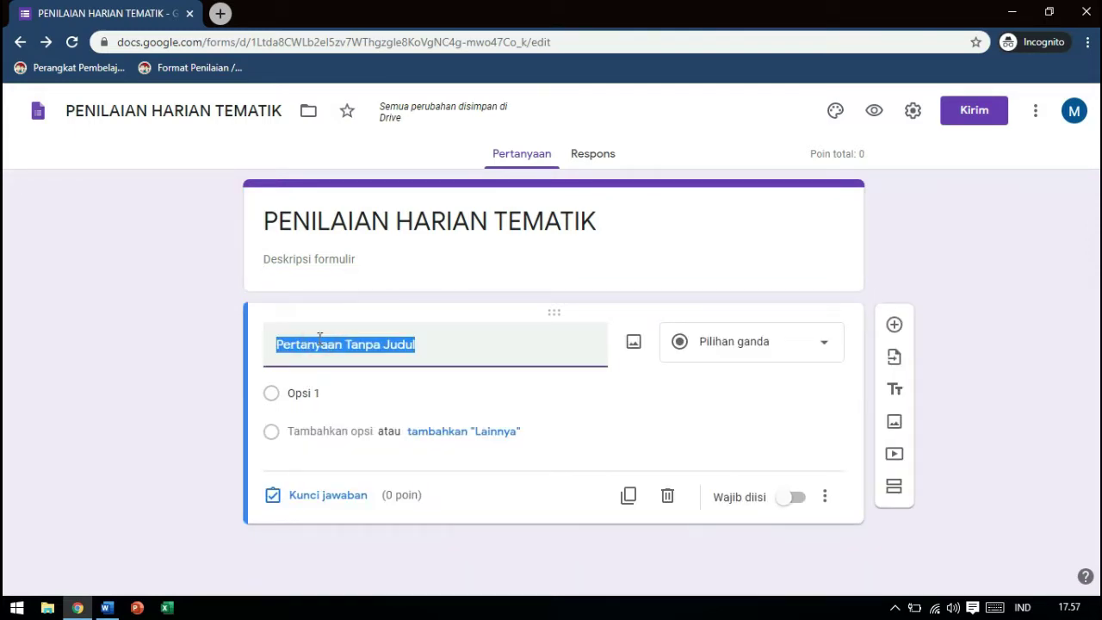
pyautogui.write('NAMA L')
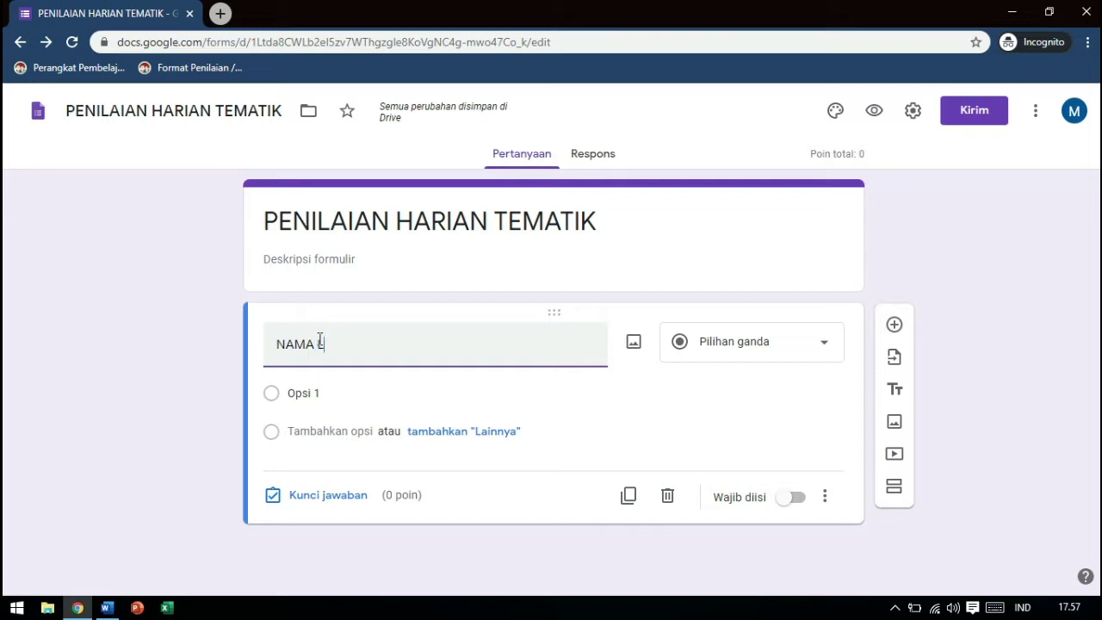
pyautogui.write('ENGKAP')
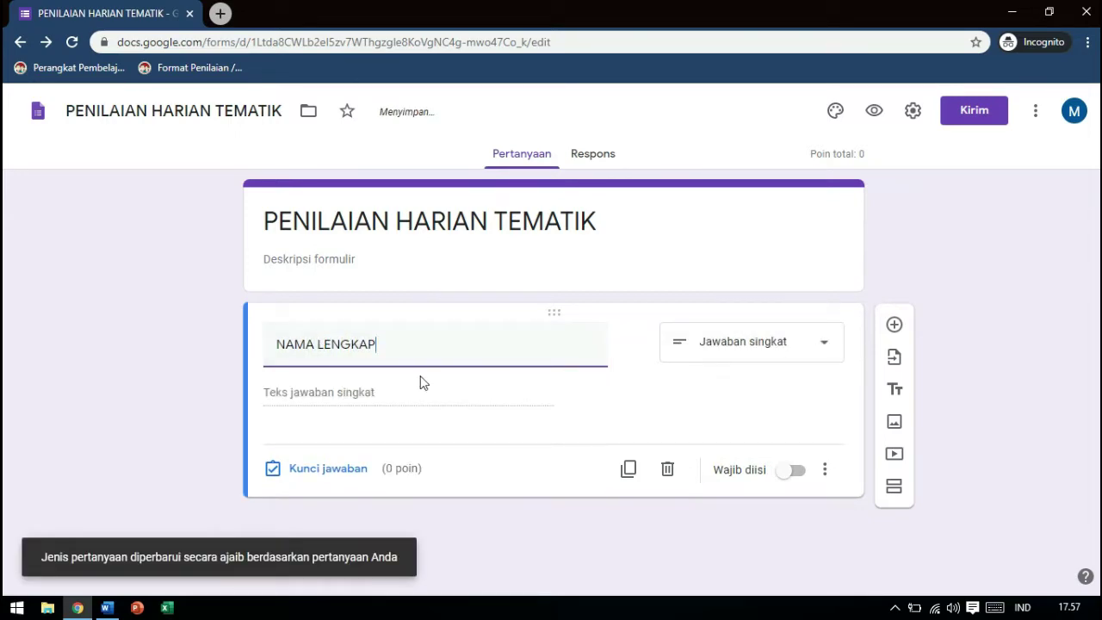
pyautogui.click(828, 344)
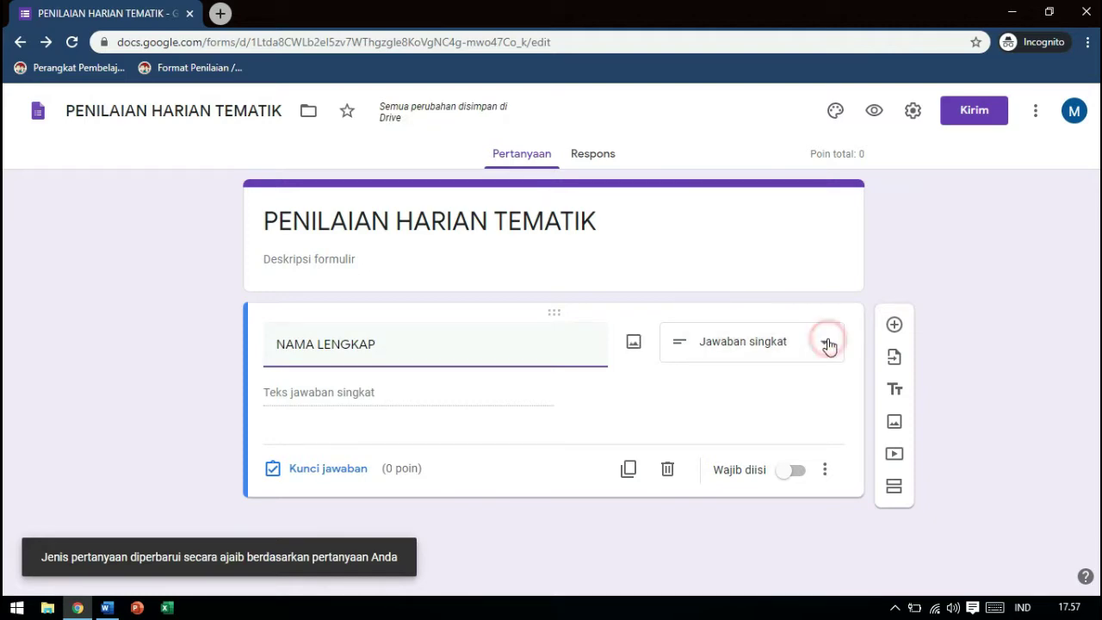
pyautogui.click(774, 130)
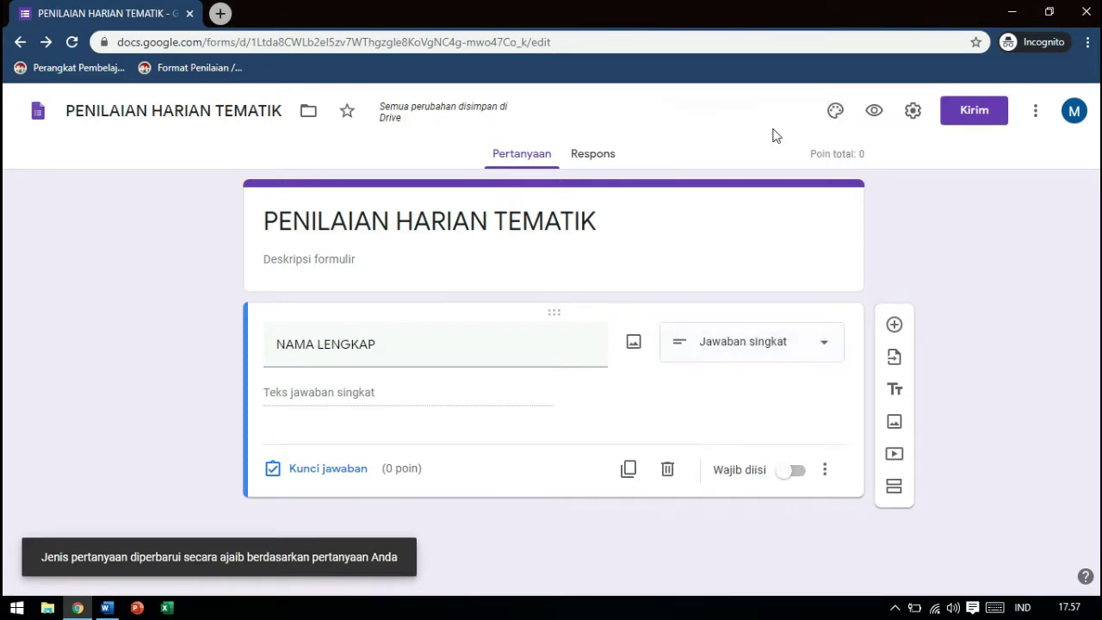
pyautogui.click(793, 474)
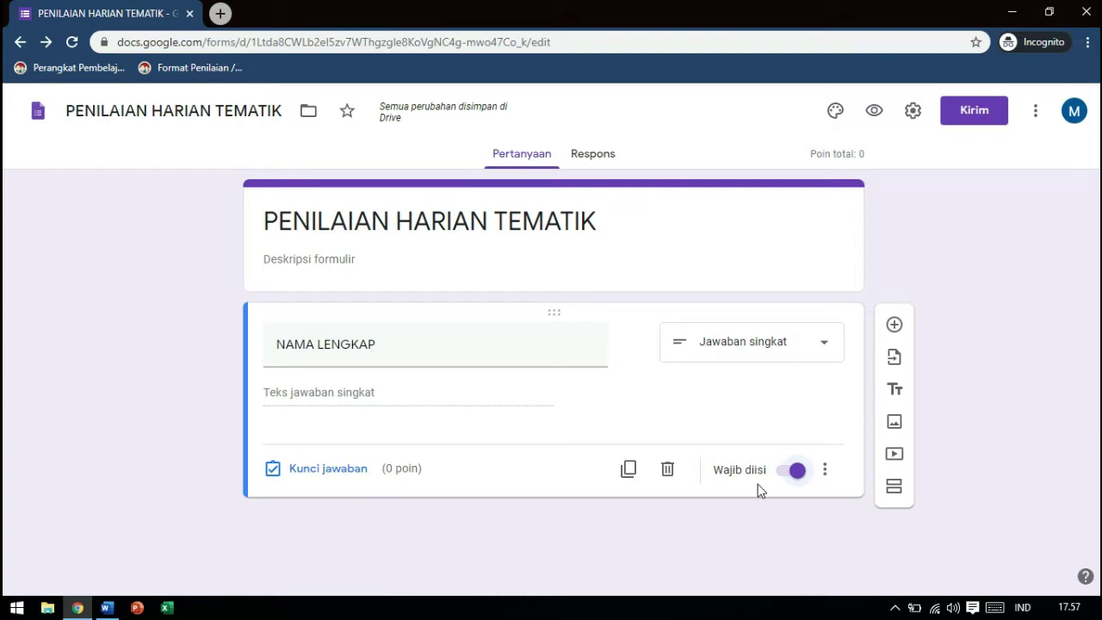
pyautogui.click(903, 327)
# Title the new question 'KELAS' as a required drop-down with choices 3A and 3B
pyautogui.write('K')
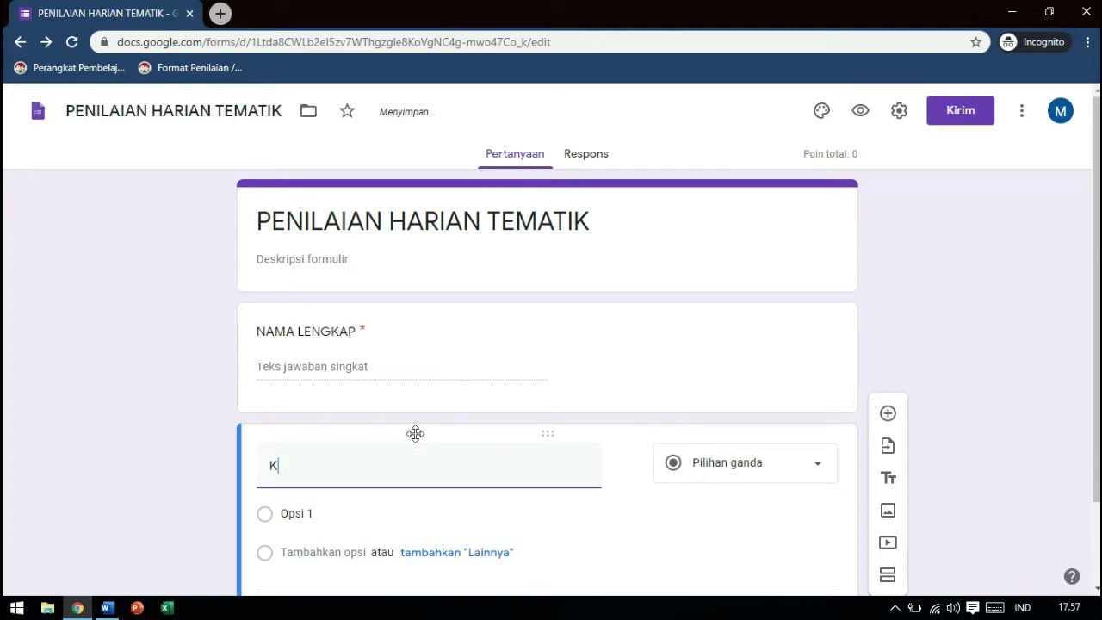
pyautogui.write('ELAS')
pyautogui.click(825, 465)
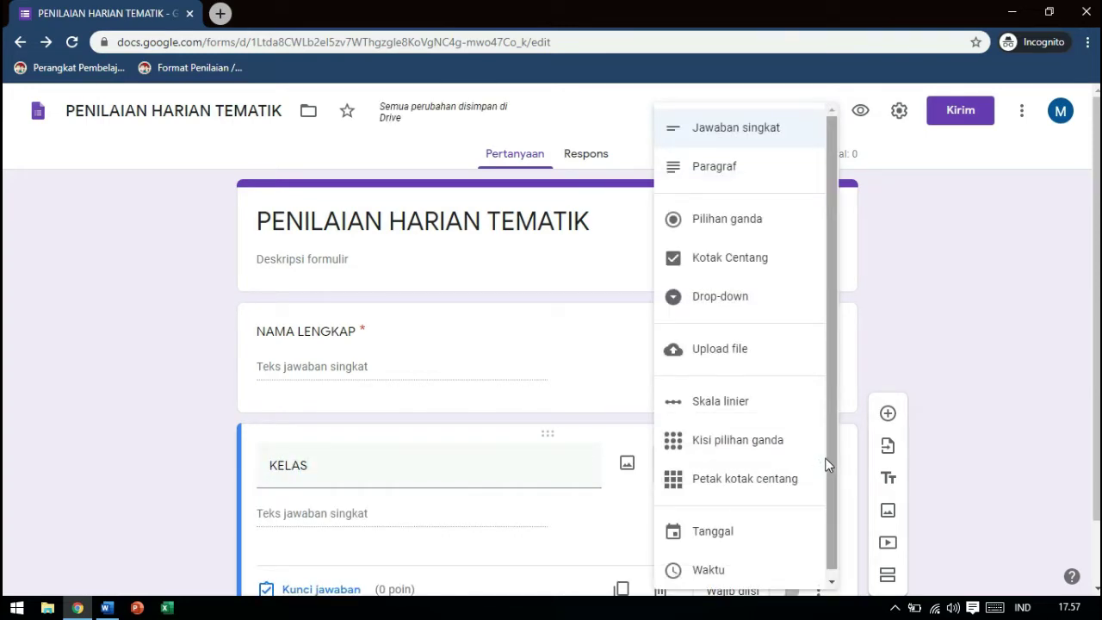
pyautogui.click(721, 295)
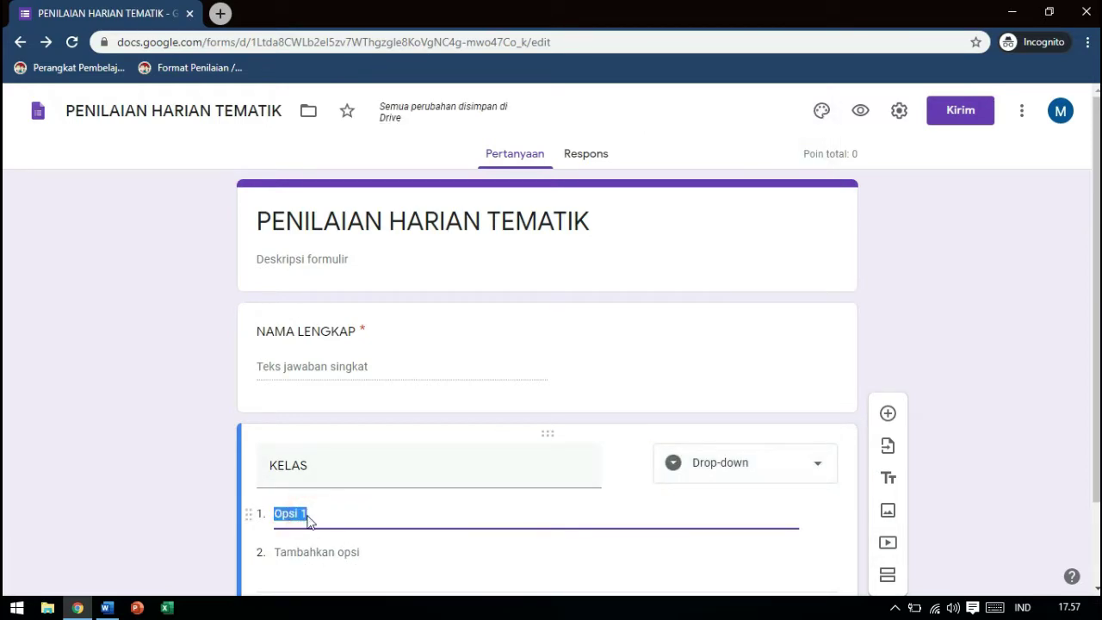
pyautogui.write('3A')
pyautogui.click(318, 551)
pyautogui.write('3')
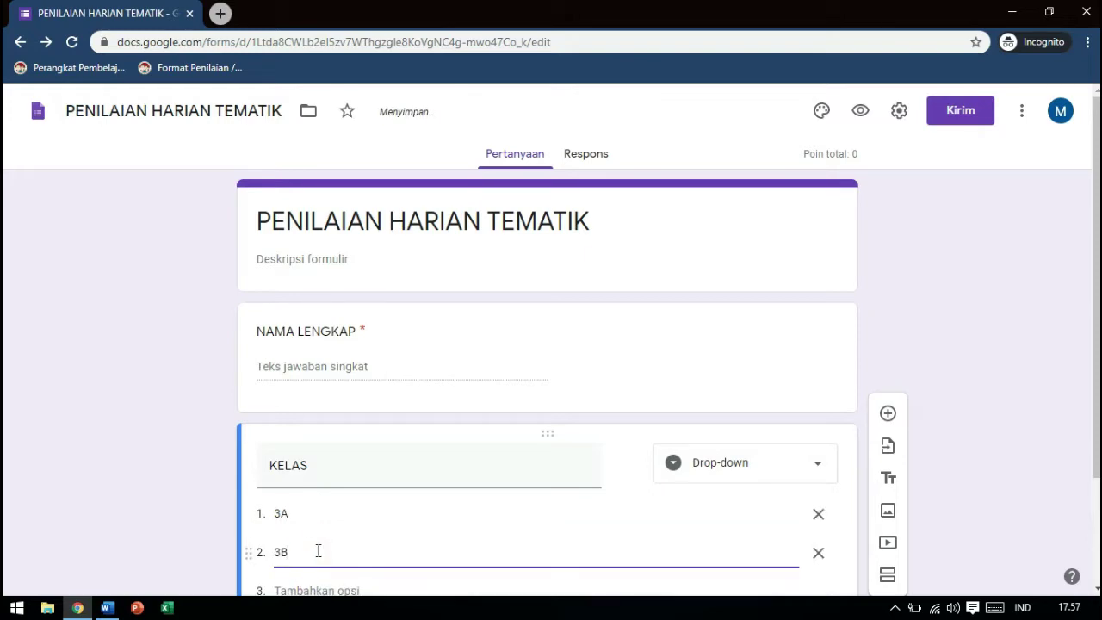
pyautogui.write('B')
pyautogui.scroll(-2, 879, 436)
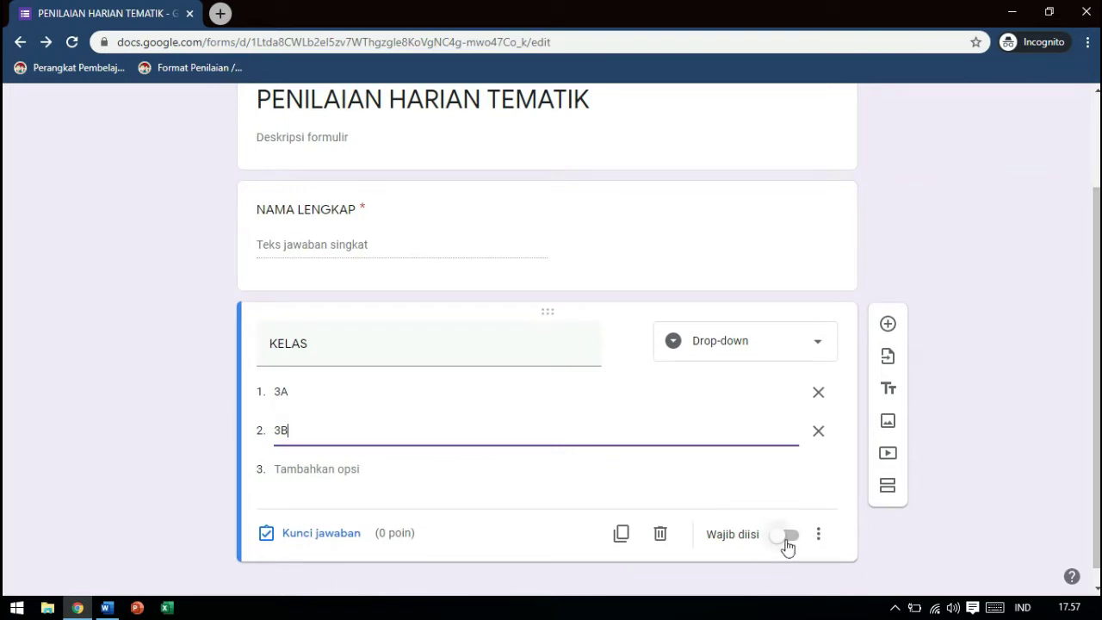
pyautogui.click(786, 541)
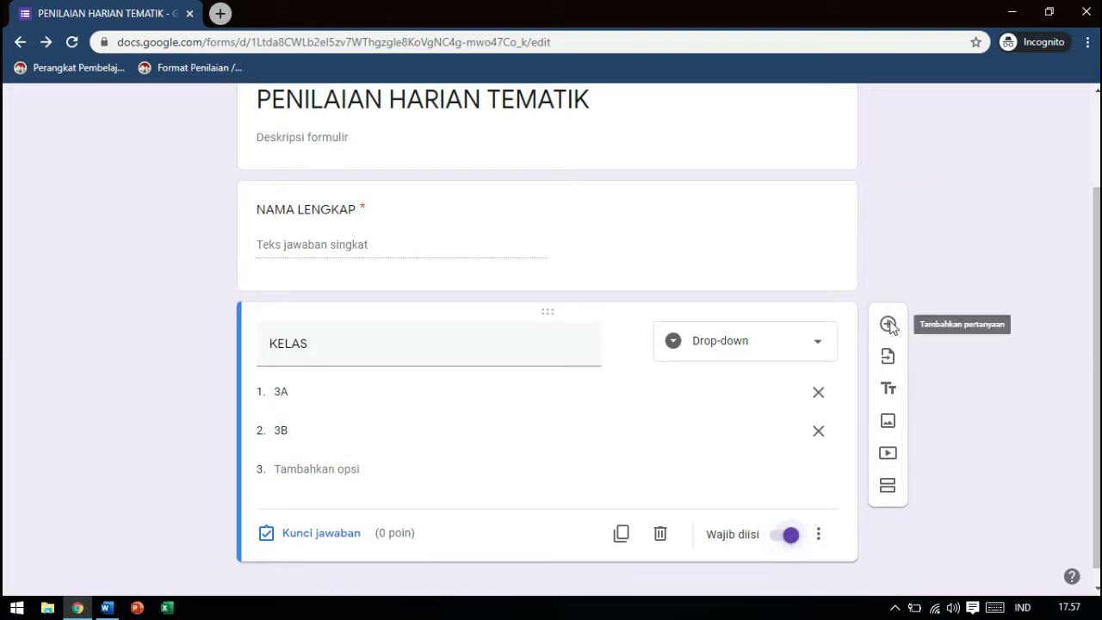
# Add a third question titled 'KODE TES' below KELAS
pyautogui.click(888, 325)
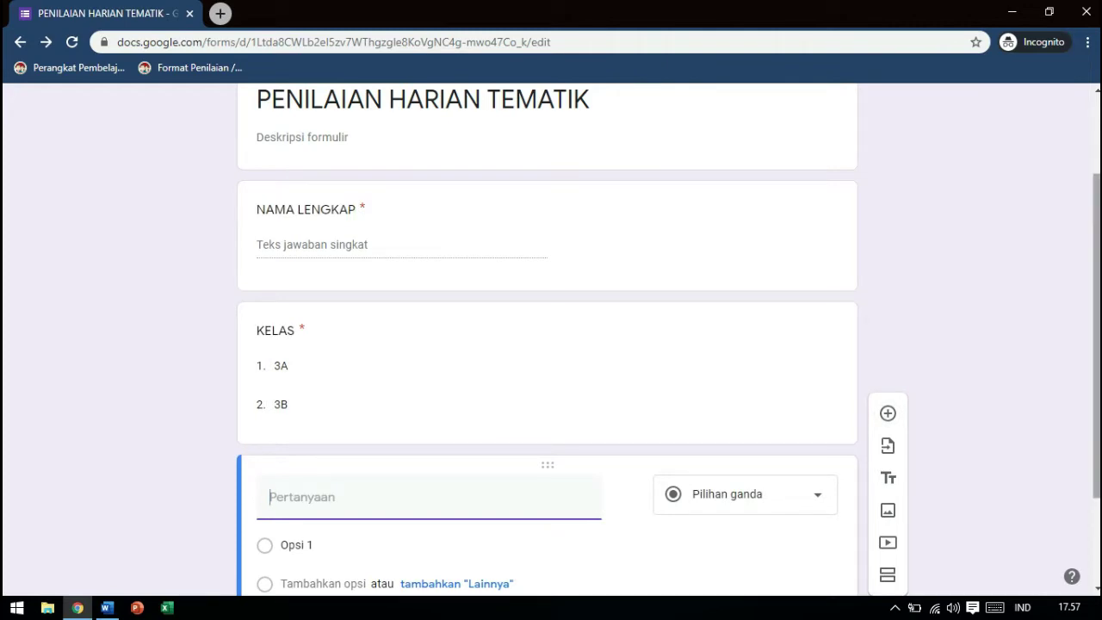
pyautogui.scroll(-2, 354, 361)
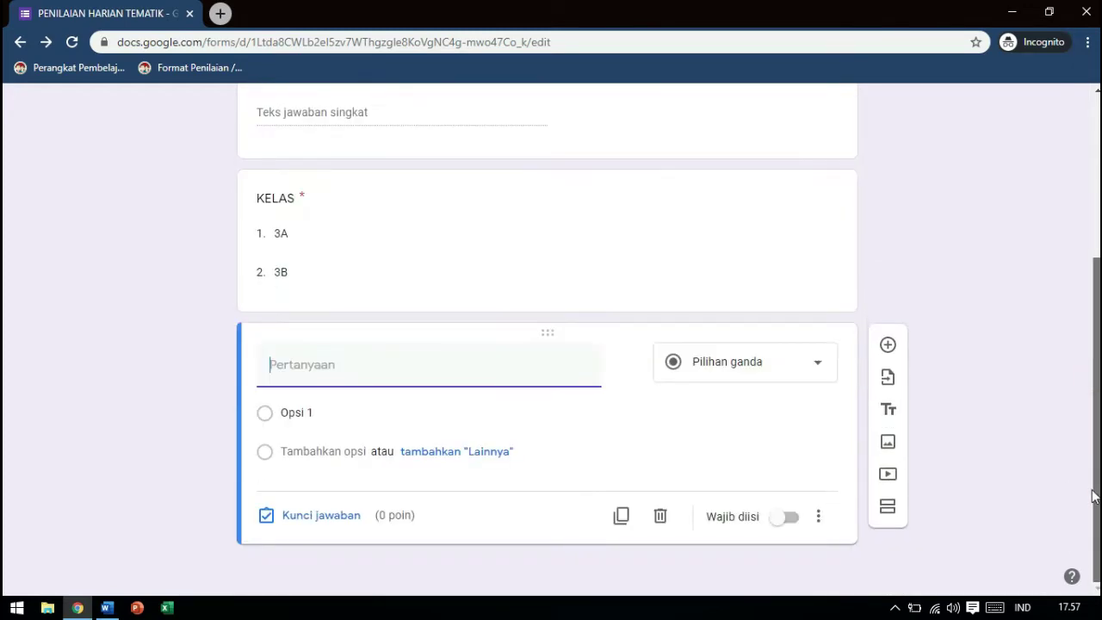
pyautogui.click(353, 361)
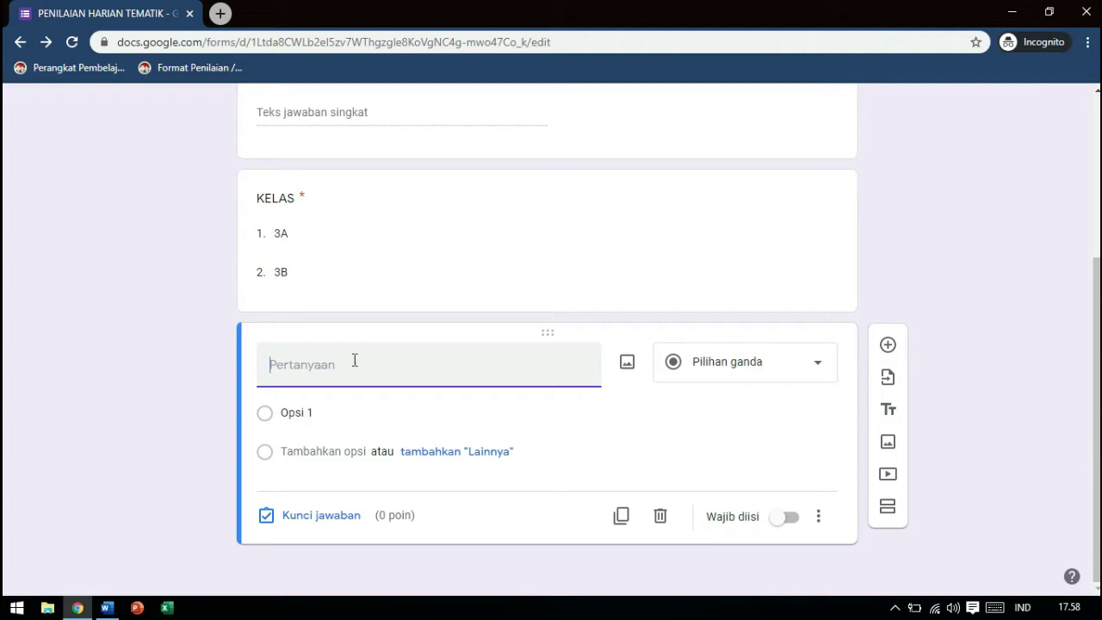
pyautogui.write('KODE TES')
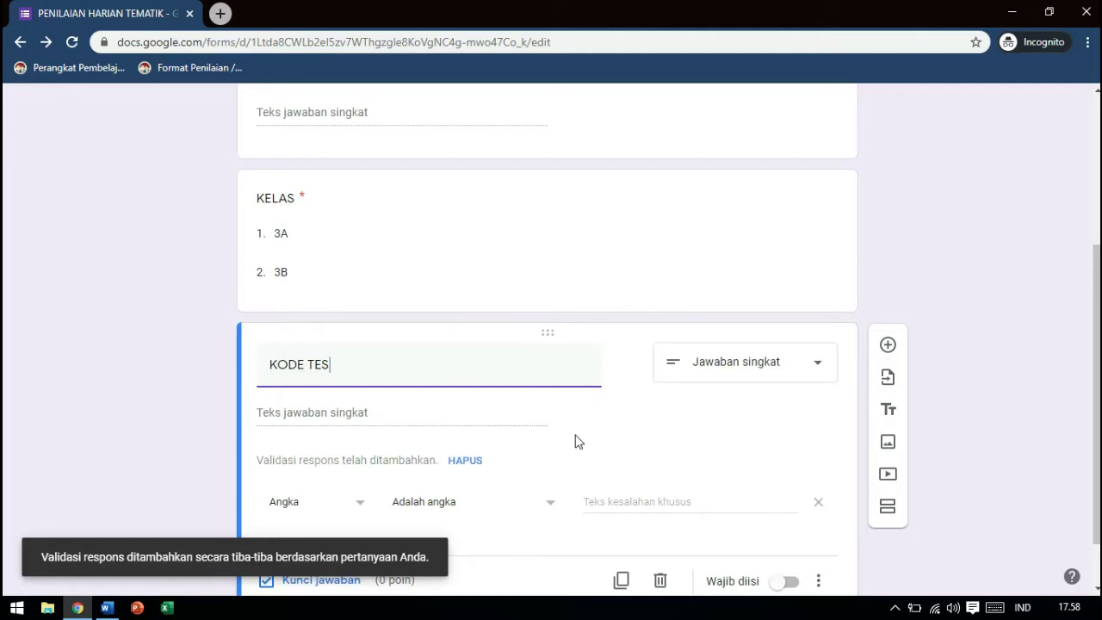
pyautogui.click(358, 502)
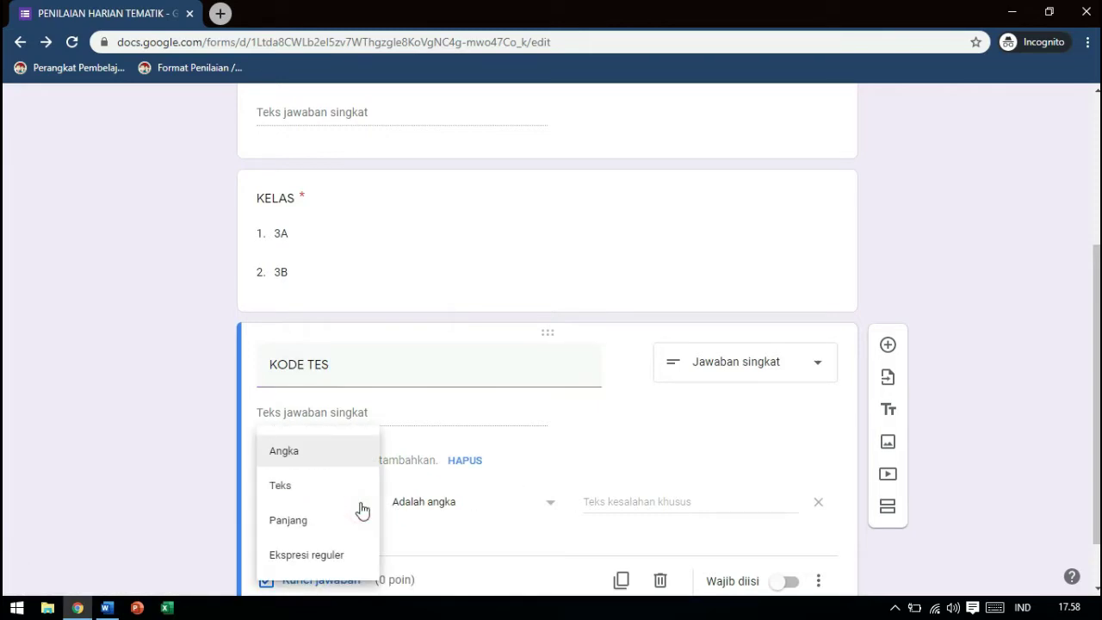
pyautogui.click(301, 484)
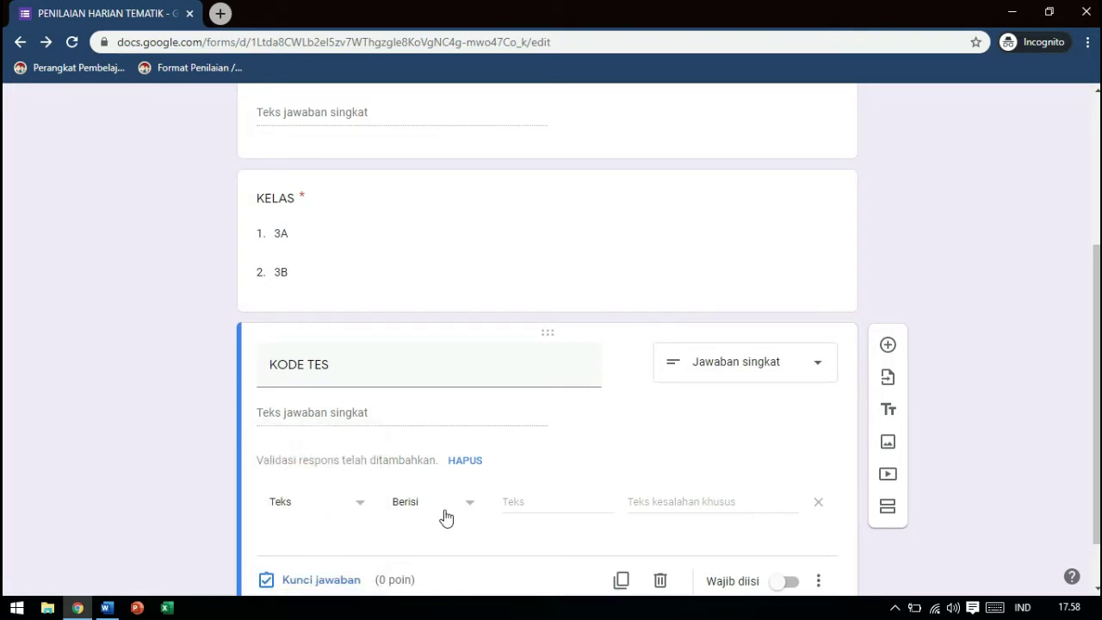
pyautogui.click(470, 510)
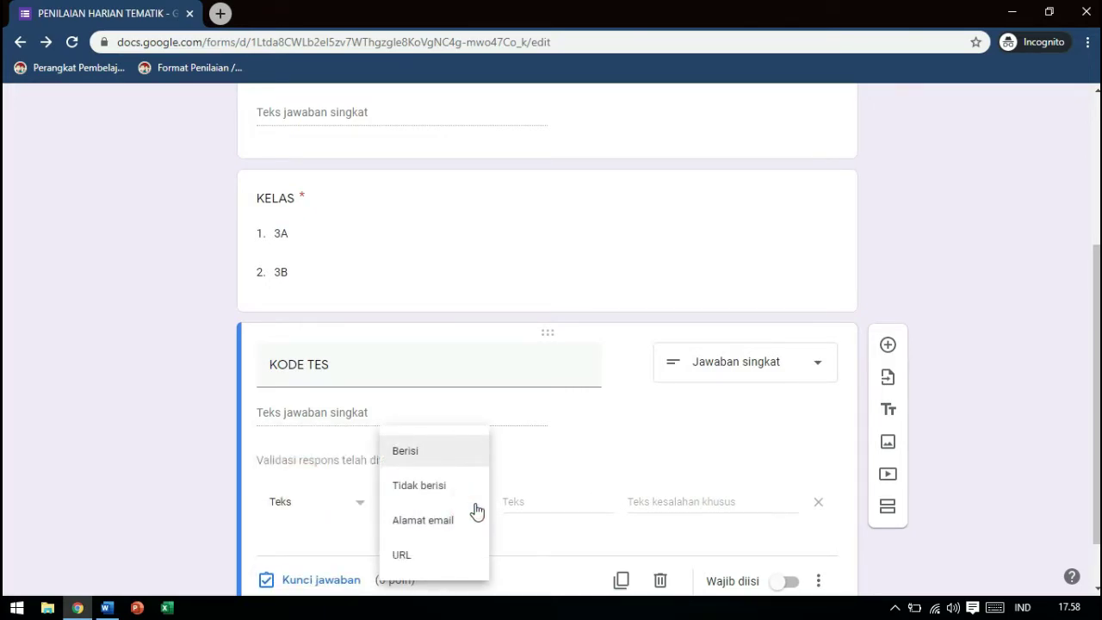
pyautogui.click(400, 458)
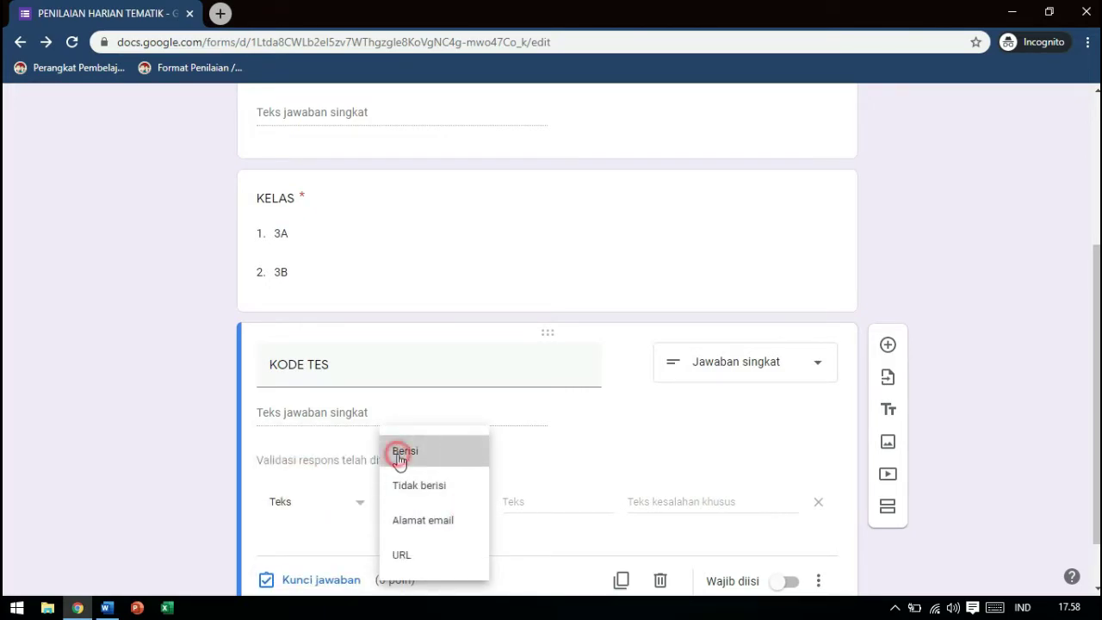
pyautogui.click(535, 502)
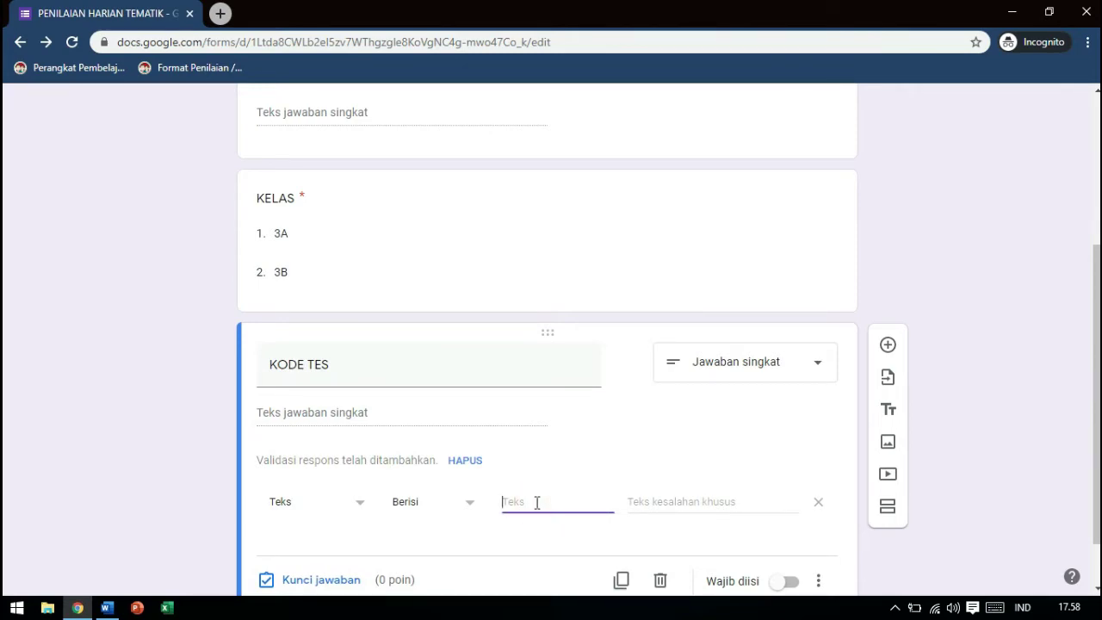
pyautogui.write('1234ABCD')
# Use the error message 'KODE TES TIDAK VALID!' and make KODE TES required
pyautogui.click(680, 498)
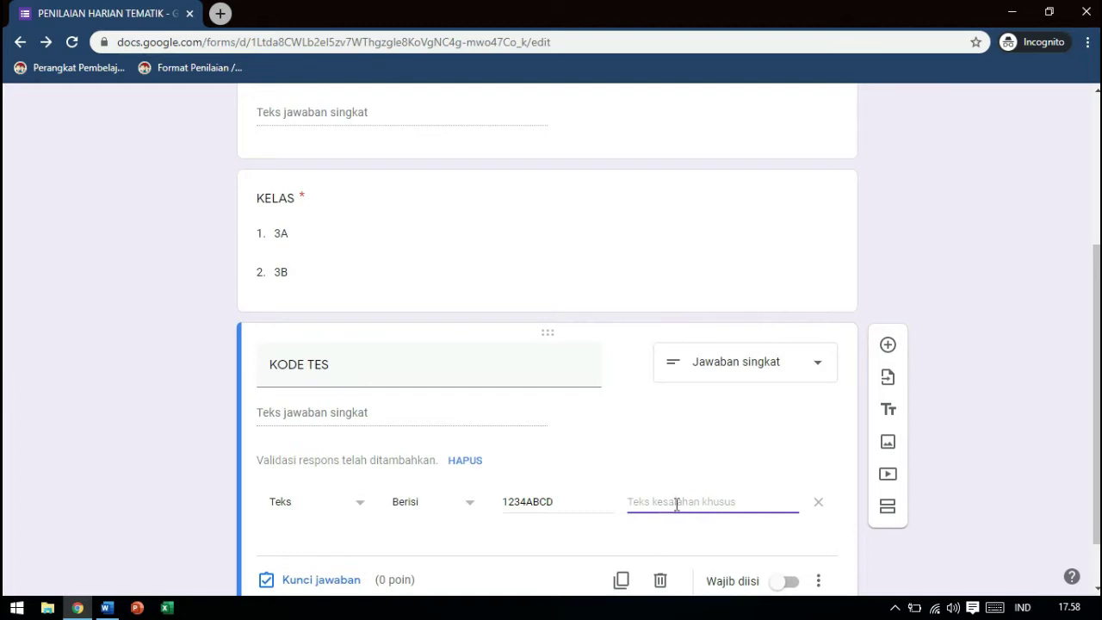
pyautogui.write('KODE TES ')
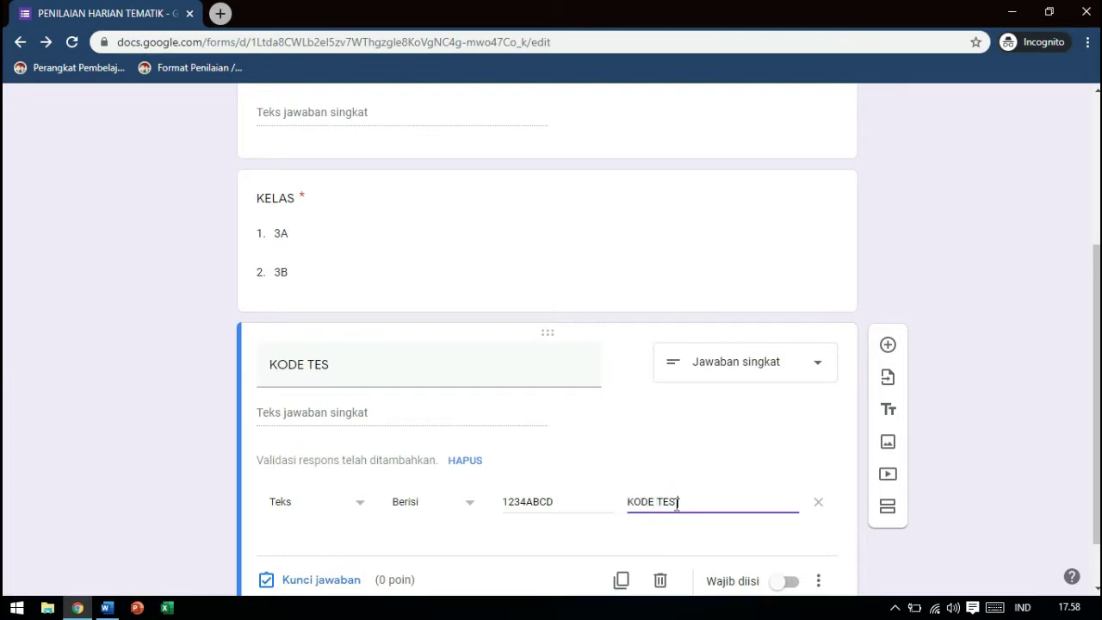
pyautogui.write('TIDAK VALID!')
pyautogui.click(791, 583)
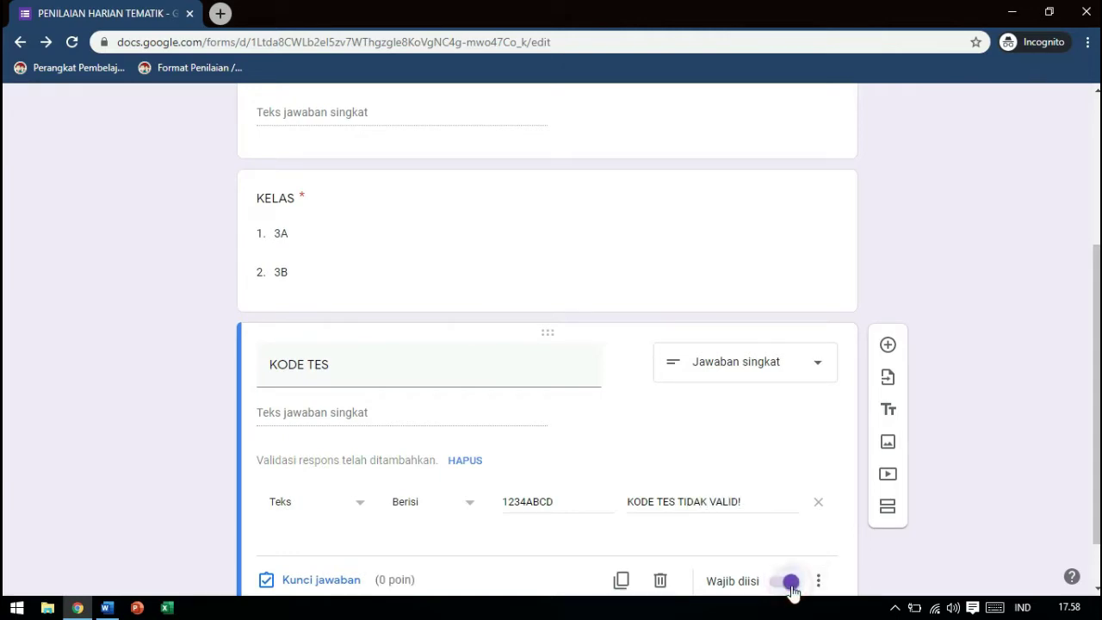
pyautogui.moveTo(1093, 478); pyautogui.dragTo(1092, 400)
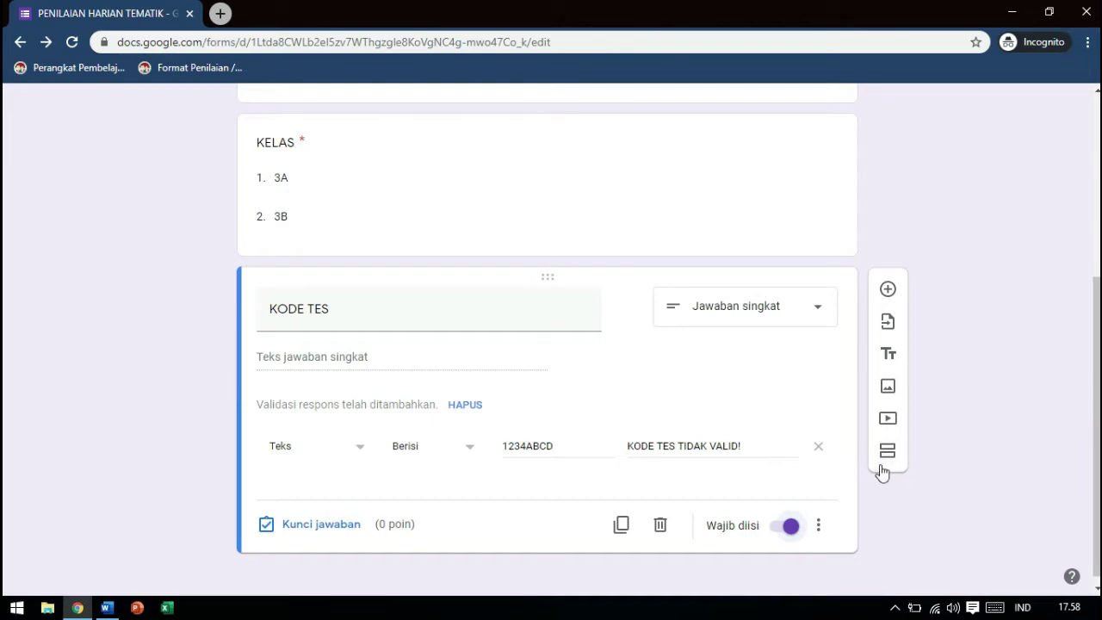
# Add a new section after KODE TES titled 'KERJAKAN SOAL BERIKUT INI DENGAN BENAR!', correcting typos
pyautogui.click(888, 459)
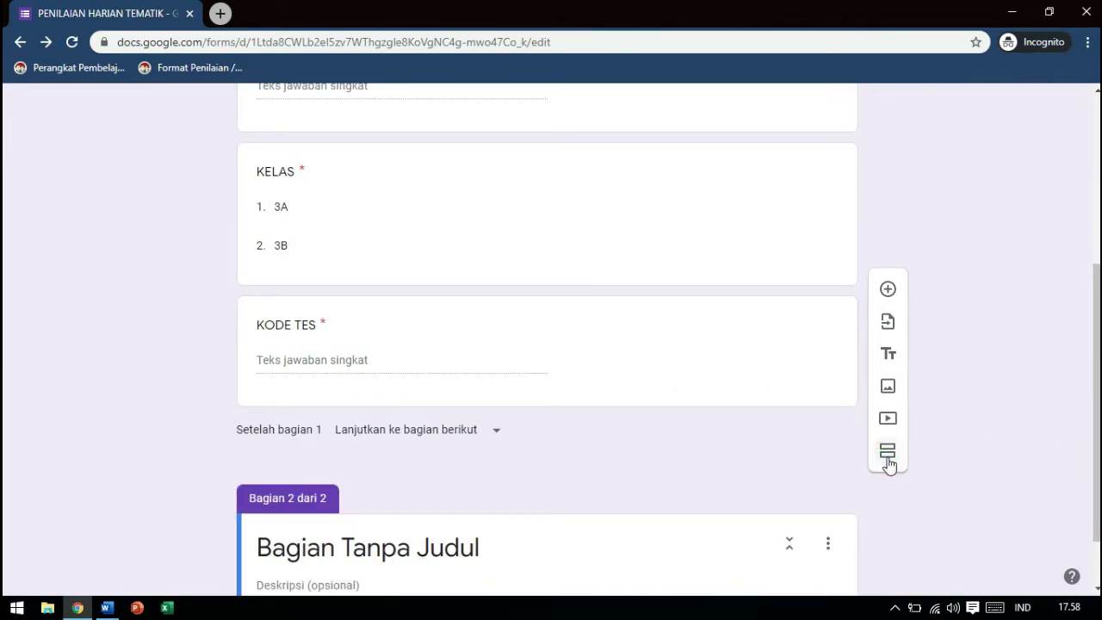
pyautogui.scroll(-1, 481, 487)
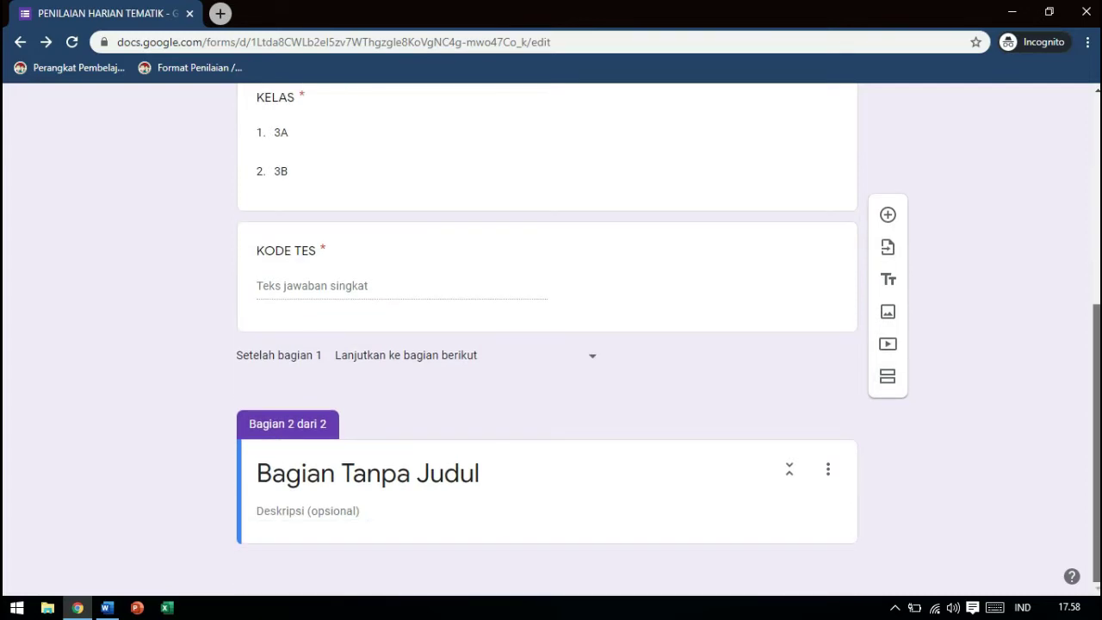
pyautogui.click(454, 485)
pyautogui.write('KERJAL')
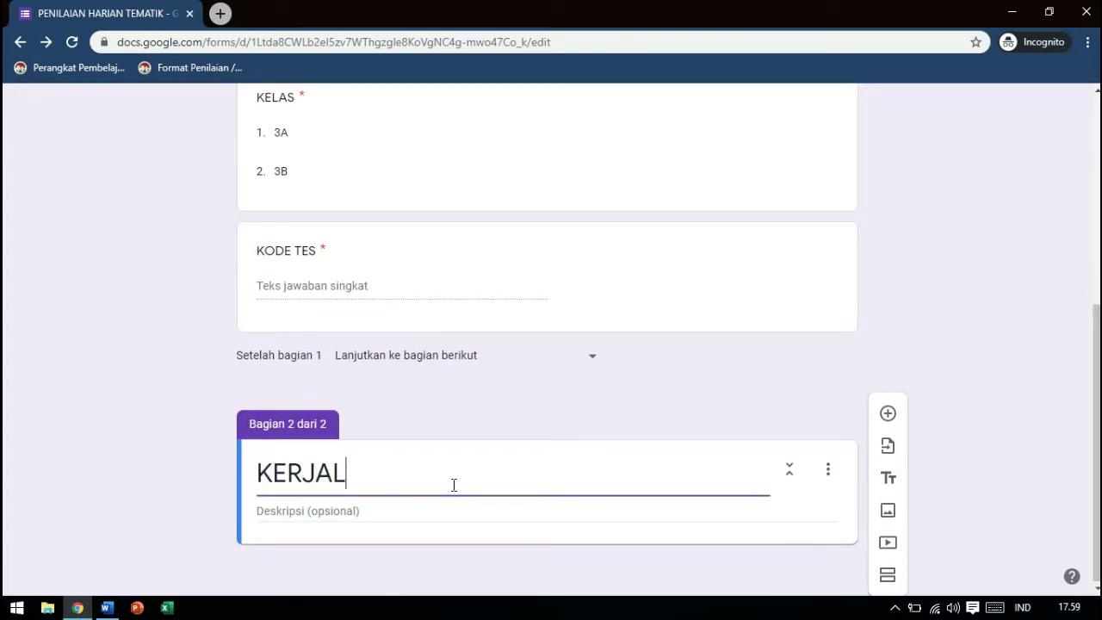
pyautogui.press('BackSpace')
pyautogui.write('KAN ')
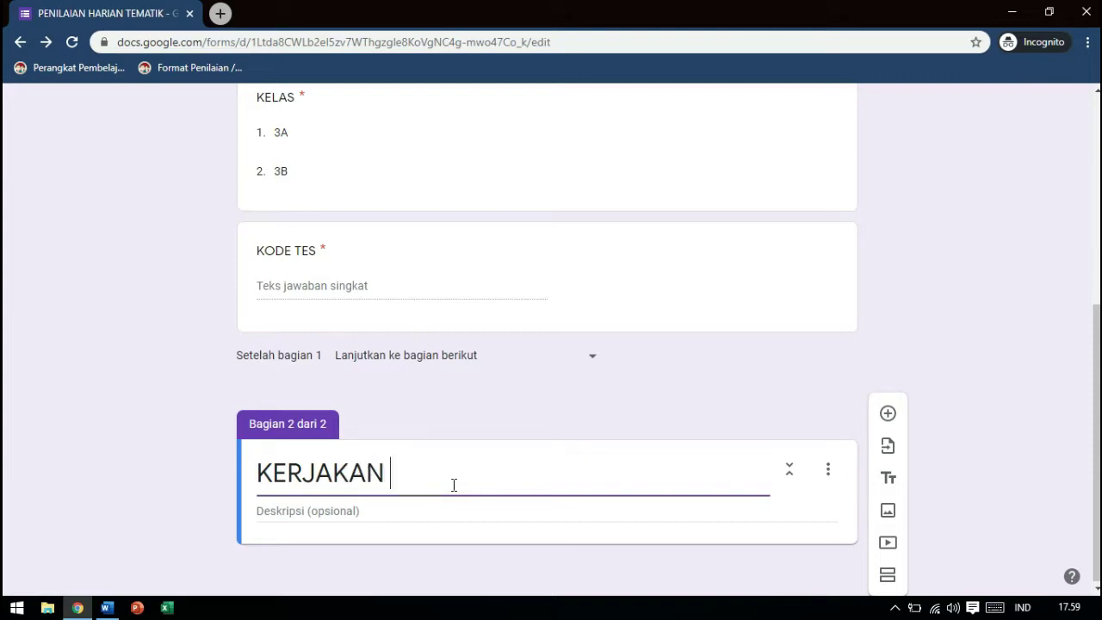
pyautogui.write('SOAL DIBAWAH')
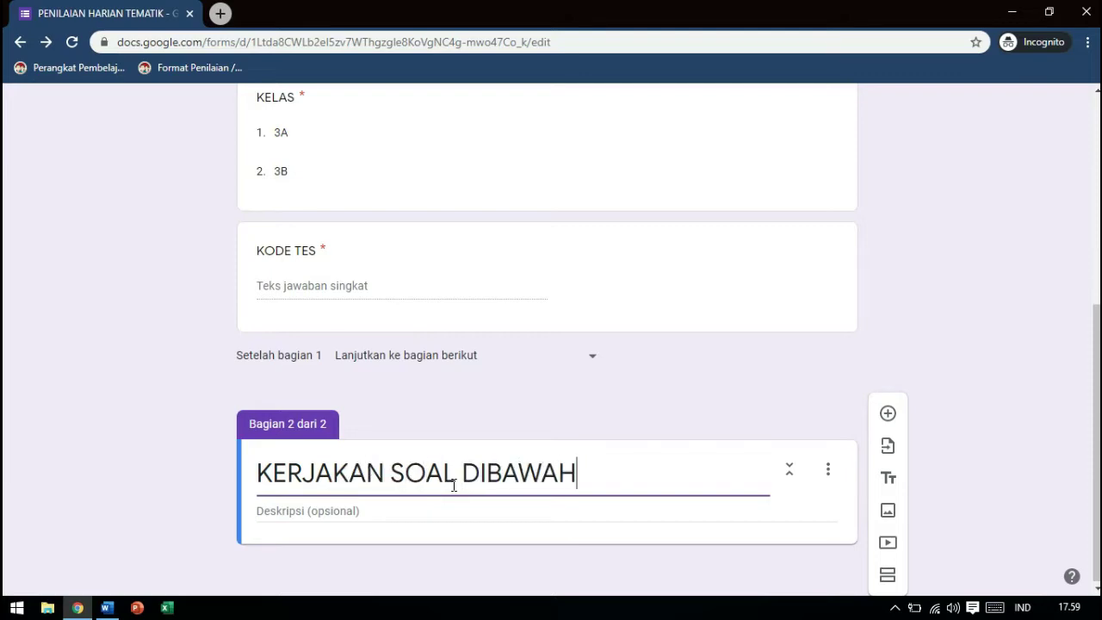
pyautogui.write(' INI DENGAN ')
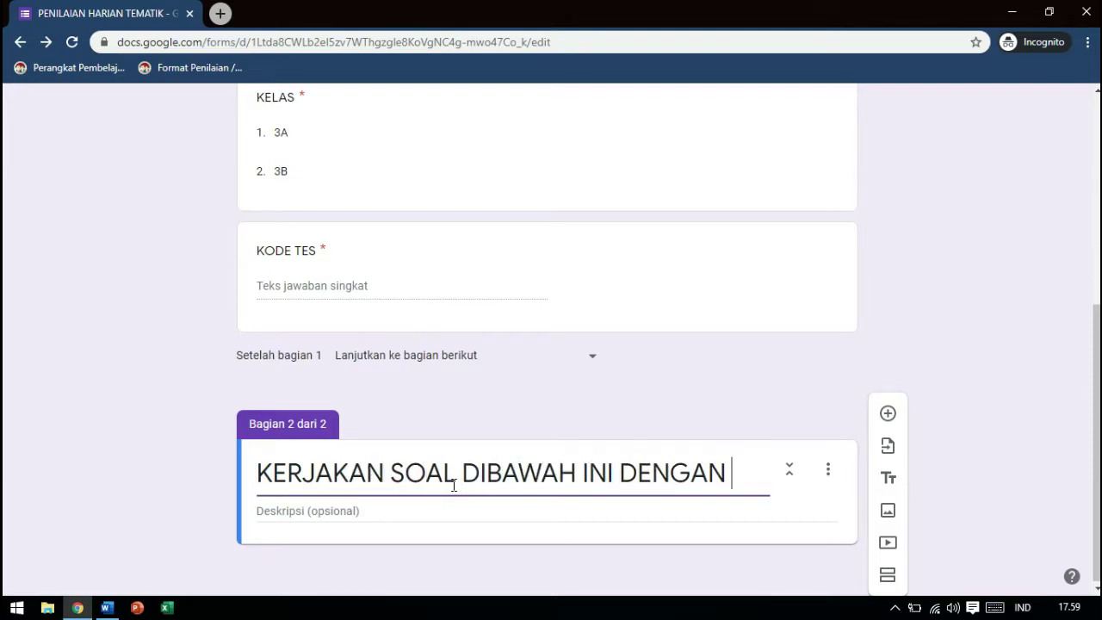
pyautogui.write('BENAR!')
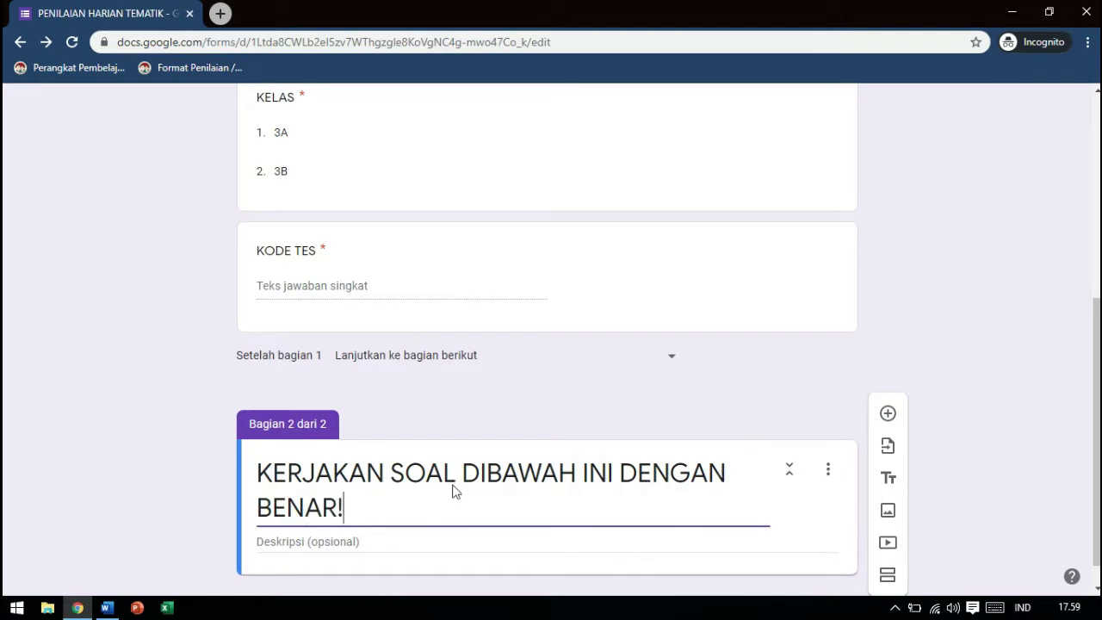
pyautogui.click(576, 474)
pyautogui.hotkey('ctrl', 'shift', 'Left')
pyautogui.write('BERIKUT')
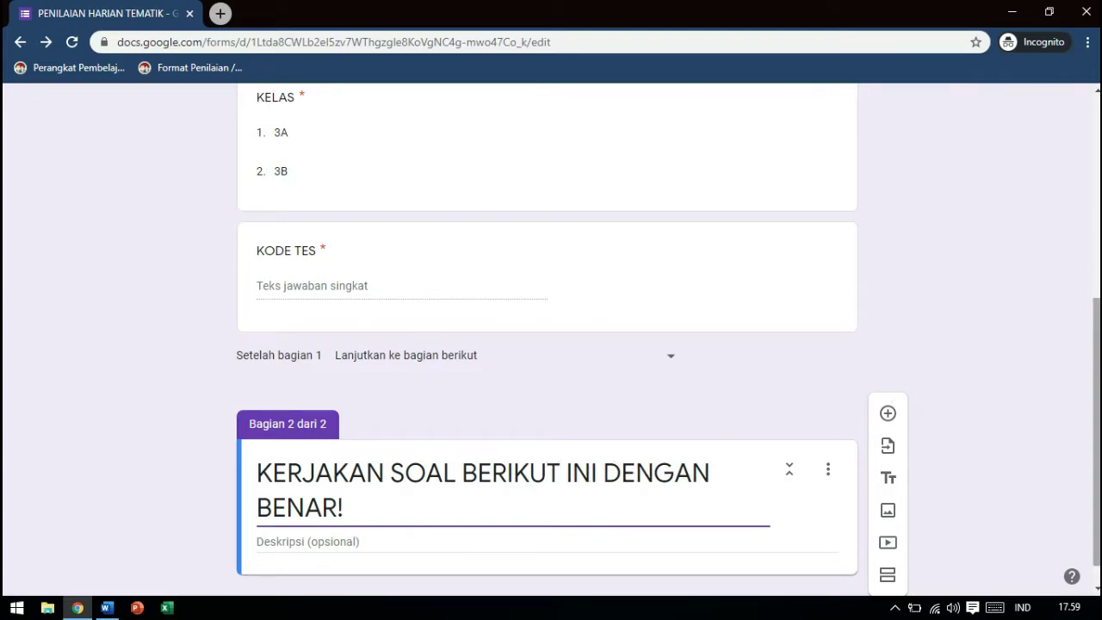
pyautogui.scroll(-1, 861, 431)
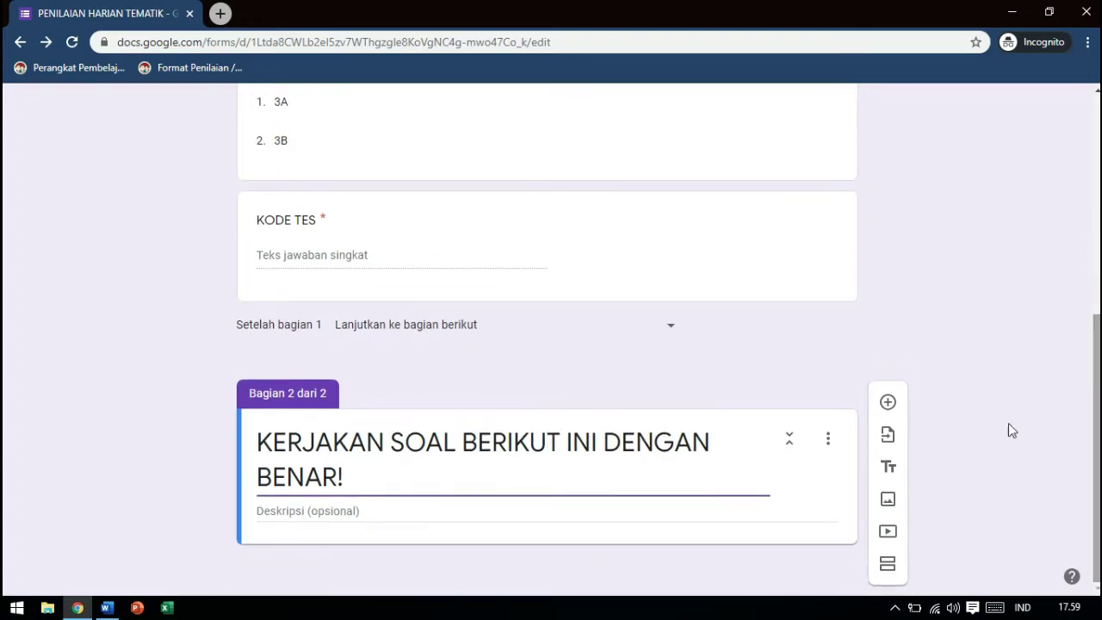
# Add a question reading 'Semua benda yang menghasilkan energi disebut...' copied from the Word worksheet
pyautogui.click(889, 403)
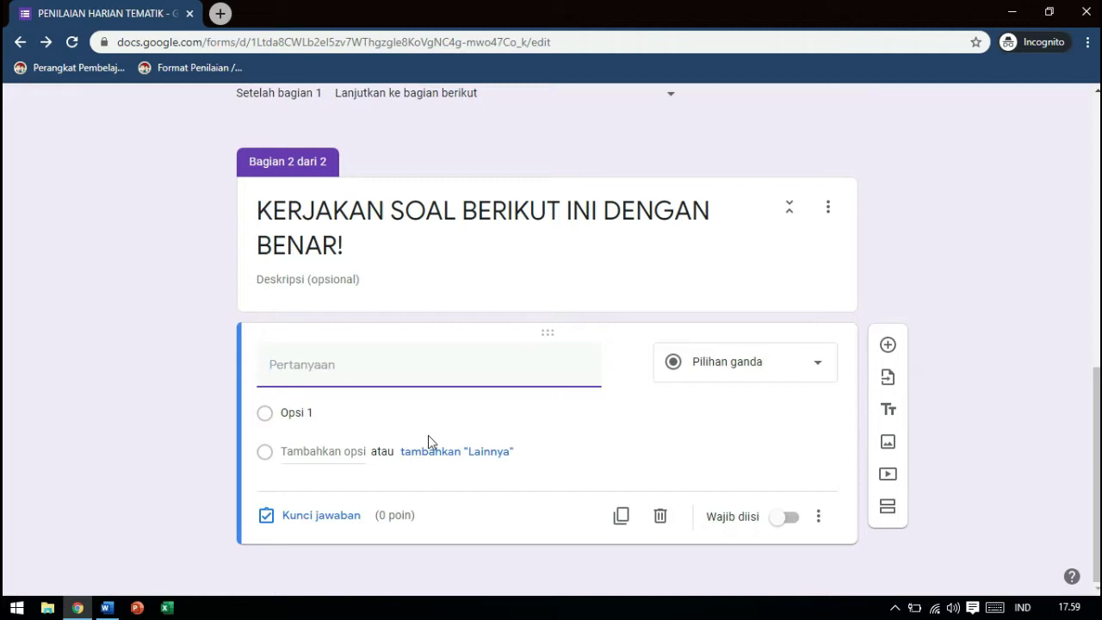
pyautogui.click(107, 608)
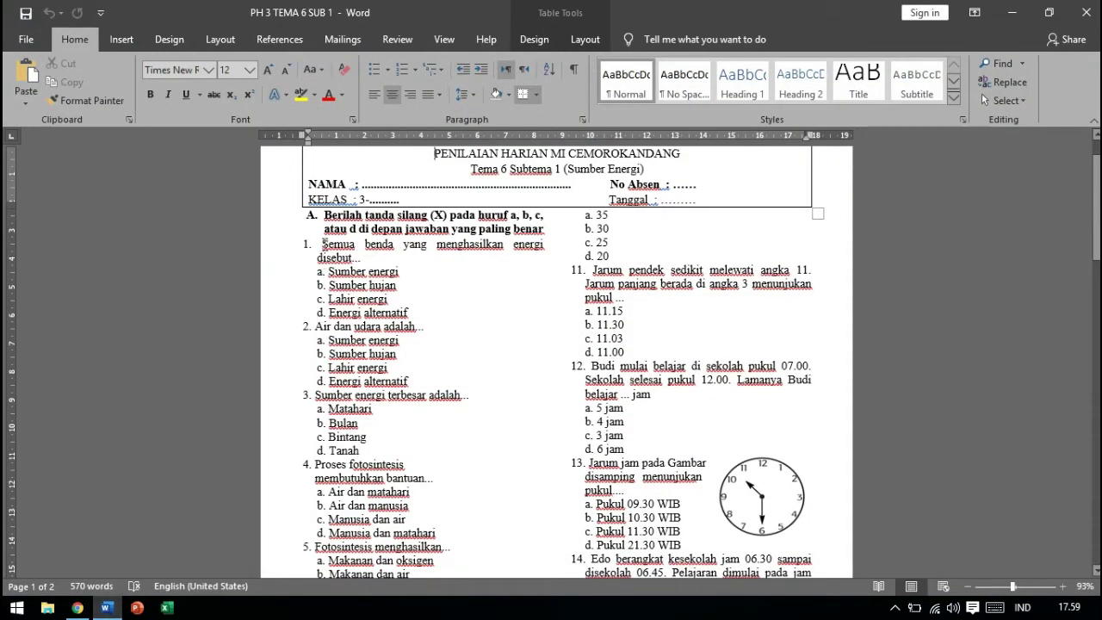
pyautogui.click(324, 244)
pyautogui.tripleClick(324, 244)
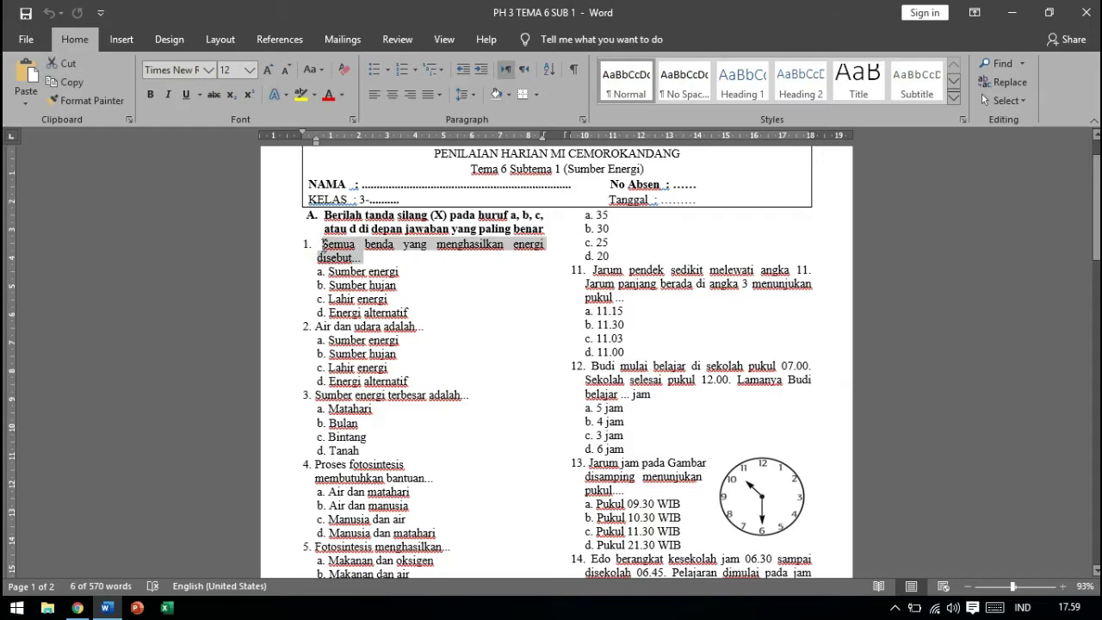
pyautogui.hotkey('ctrl', 'c')
pyautogui.hotkey('alt', 'Tab')
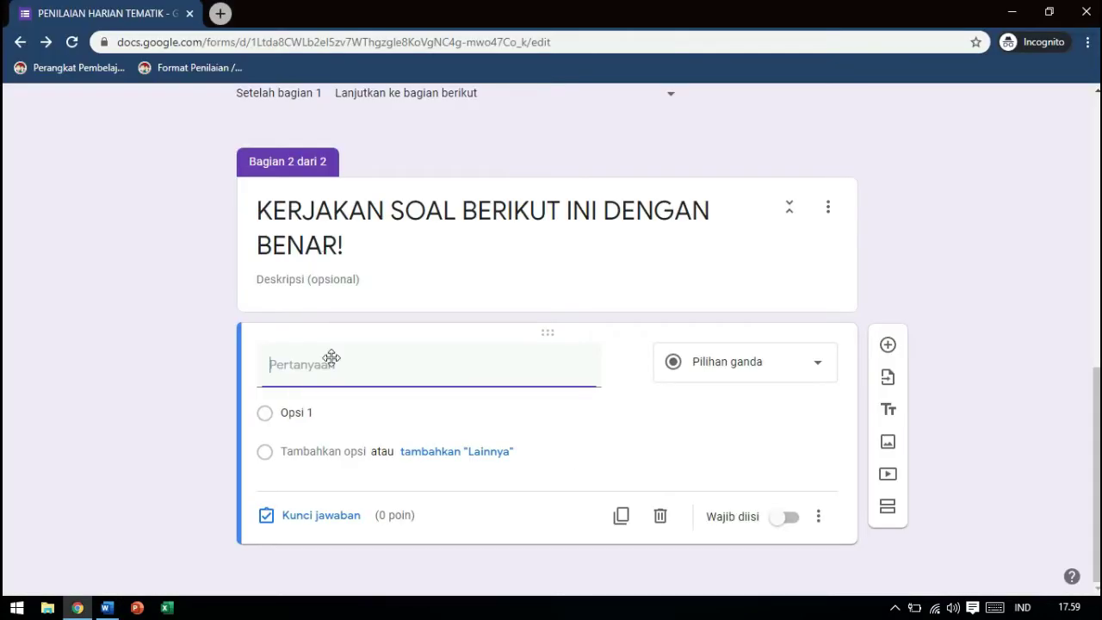
pyautogui.click(283, 373)
pyautogui.hotkey('ctrl', 'v')
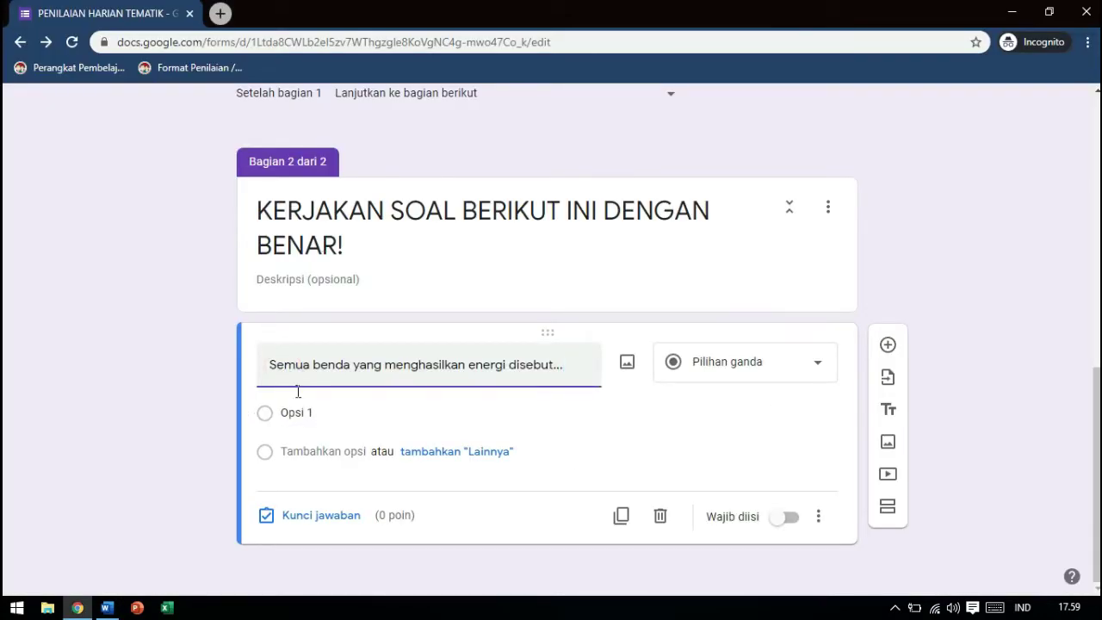
# Copy the first answer, Sumber energi, from the Word worksheet
pyautogui.hotkey('alt', 'Tab')
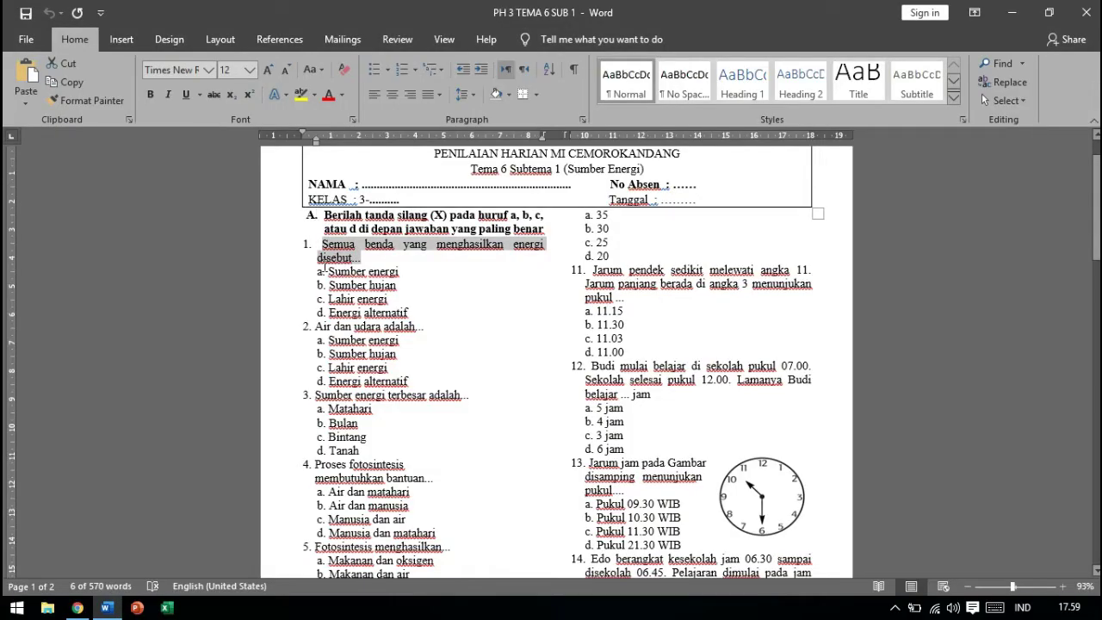
pyautogui.moveTo(400, 272); pyautogui.dragTo(329, 273)
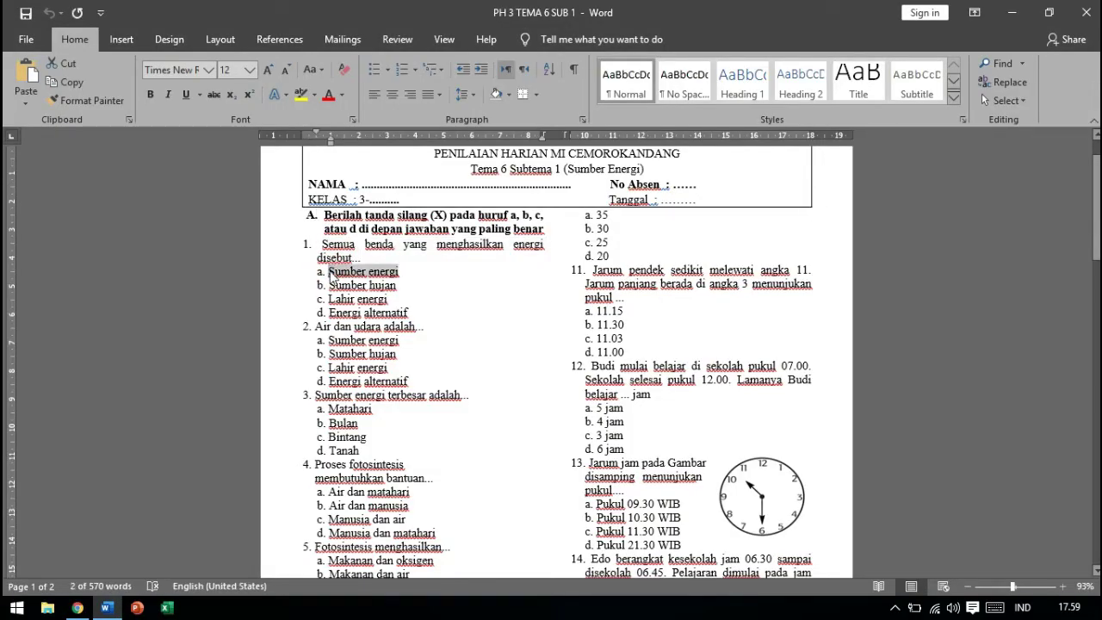
pyautogui.hotkey('alt', 'Tab')
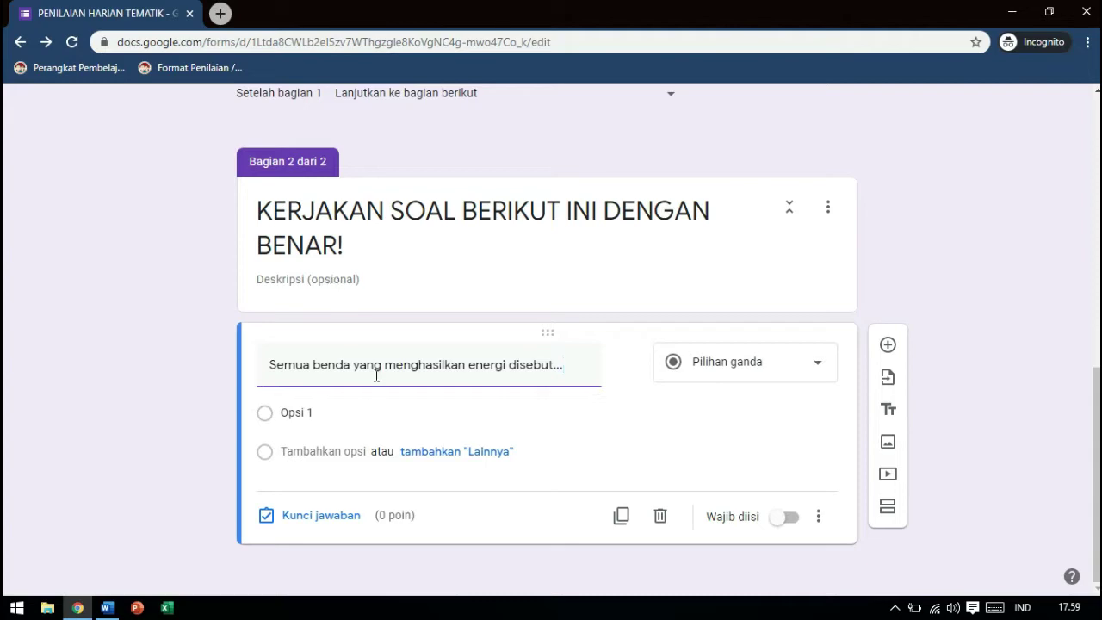
# Fill the first two options with Sumber energi and Sumber hujan copied from Word
pyautogui.click(308, 414)
pyautogui.hotkey('ctrl', 'v')
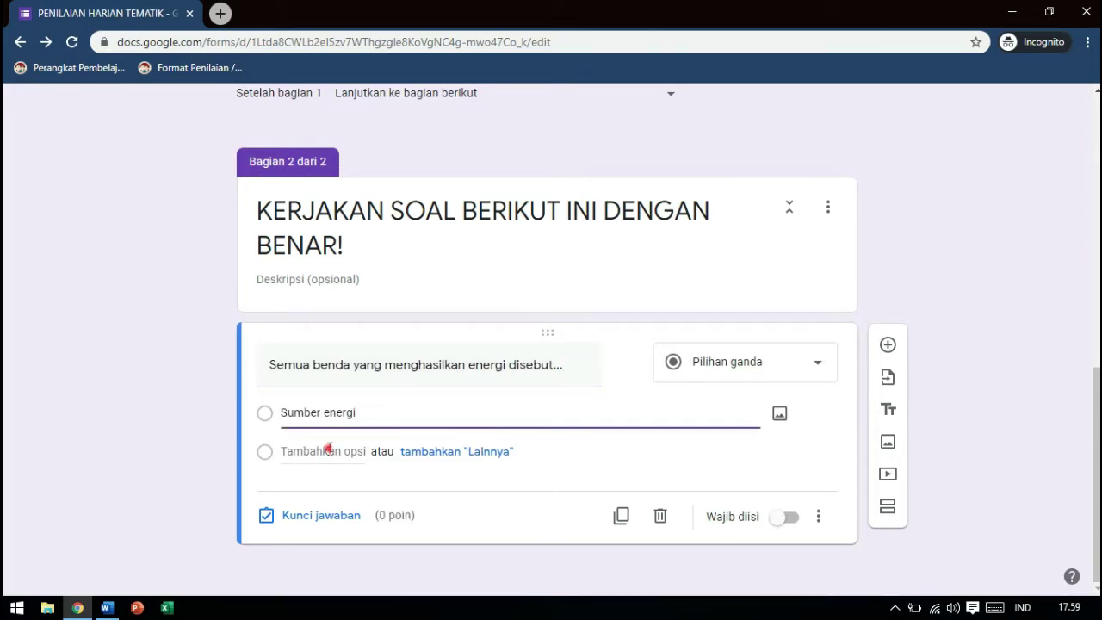
pyautogui.click(329, 448)
pyautogui.hotkey('alt', 'Tab')
pyautogui.press('Down')
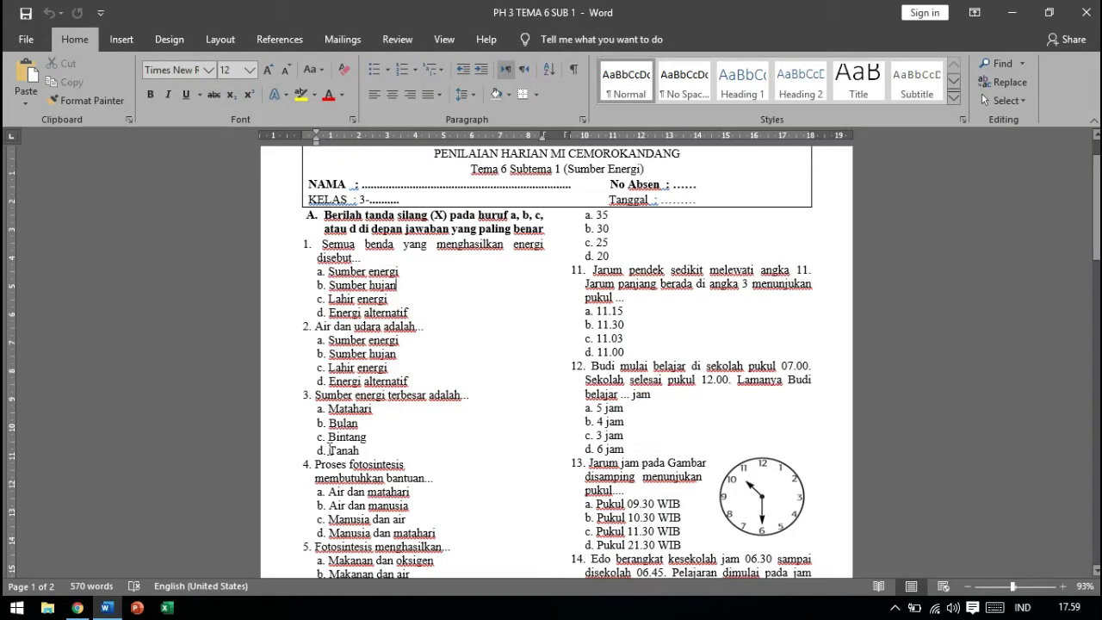
pyautogui.hotkey('shift', 'Home')
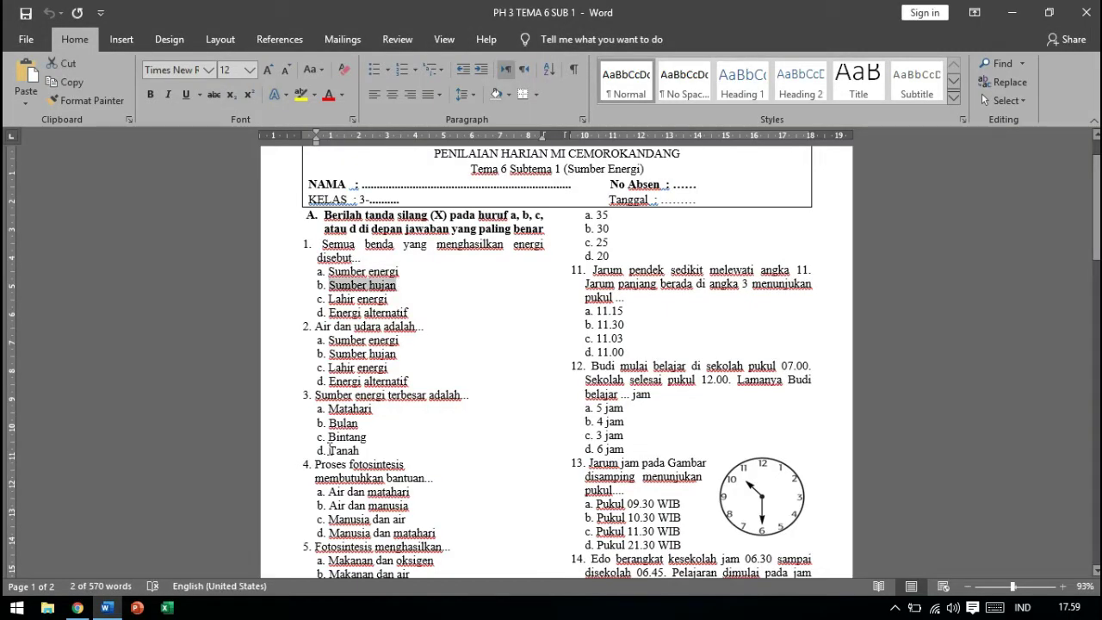
pyautogui.hotkey('ctrl', 'c')
pyautogui.hotkey('alt', 'Tab')
pyautogui.hotkey('ctrl', 'v')
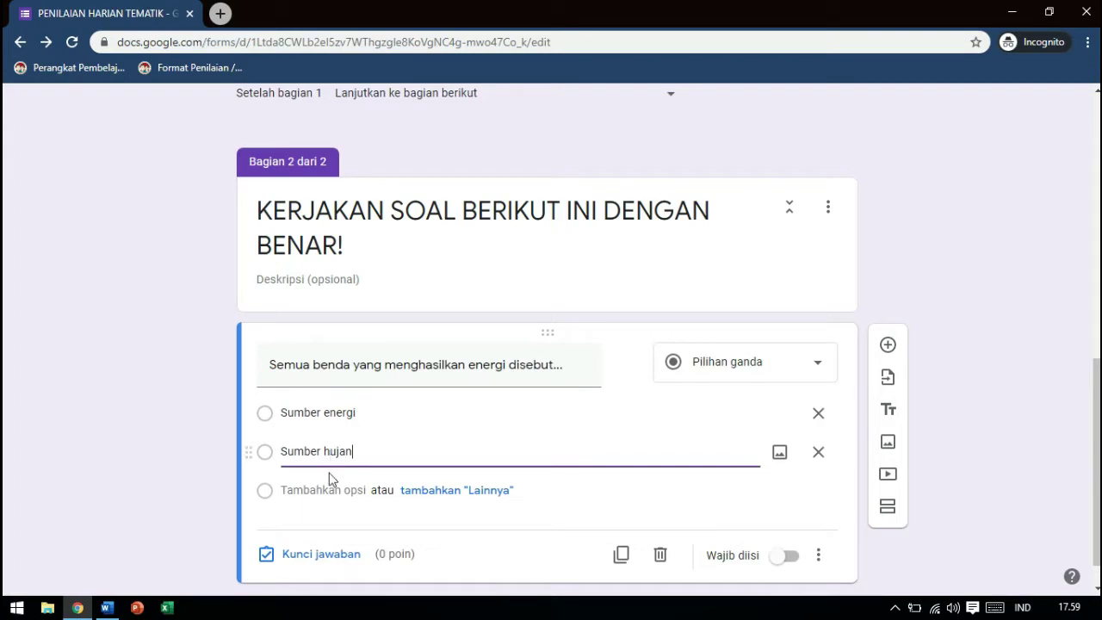
# Add options Lahir energi and Energi alternatif from Word, then open the answer key
pyautogui.click(328, 488)
pyautogui.hotkey('alt', 'Tab')
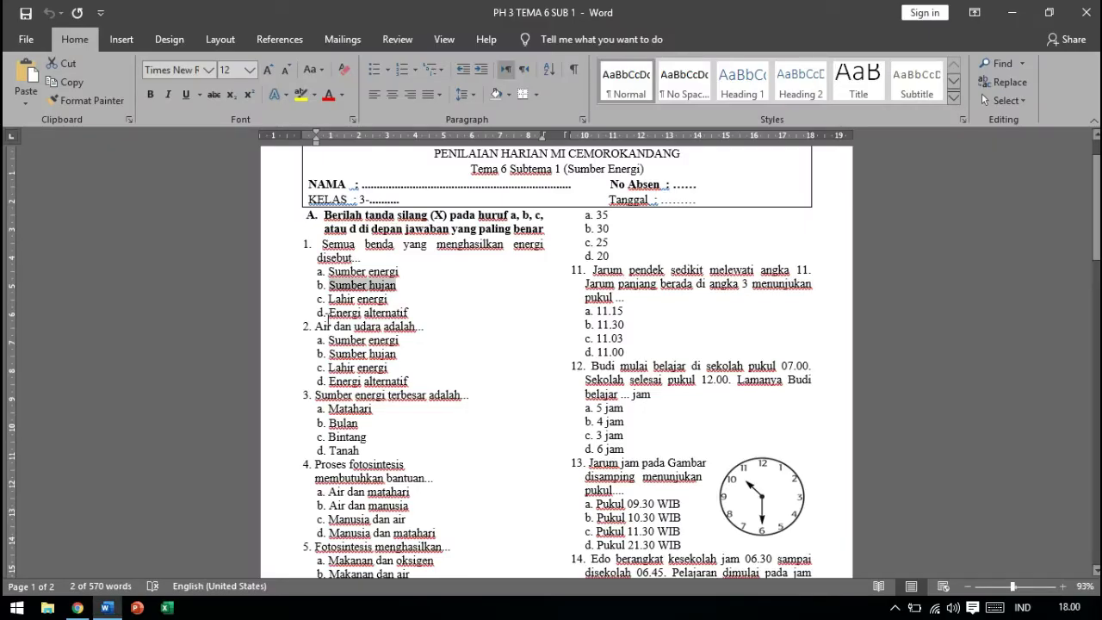
pyautogui.click(329, 300)
pyautogui.hotkey('shift', 'End')
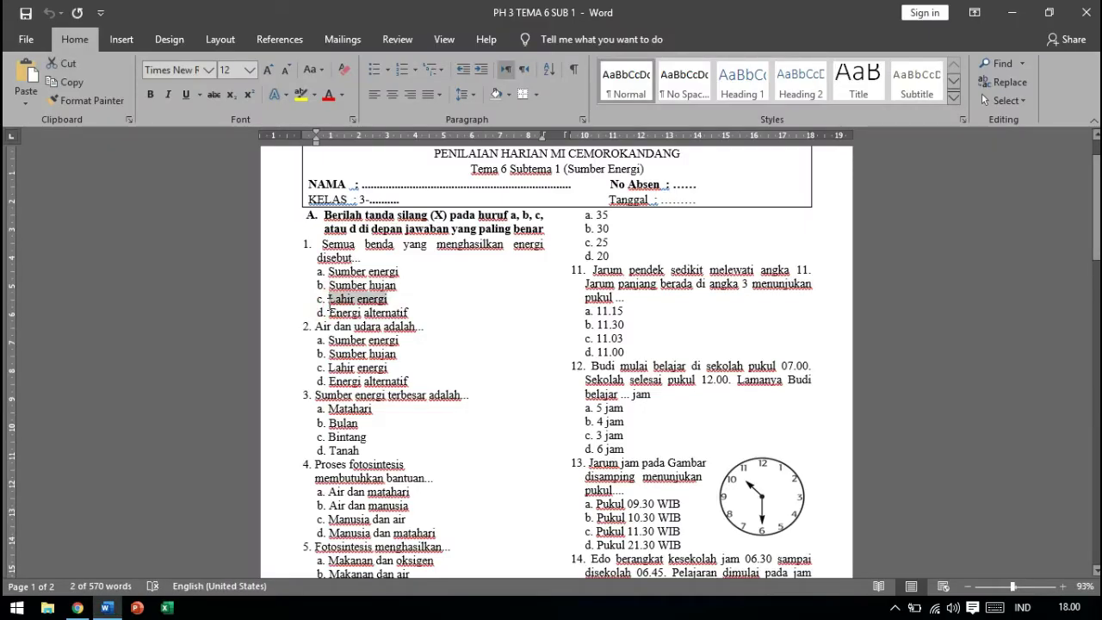
pyautogui.hotkey('ctrl', 'c')
pyautogui.hotkey('alt', 'Tab')
pyautogui.hotkey('ctrl', 'v')
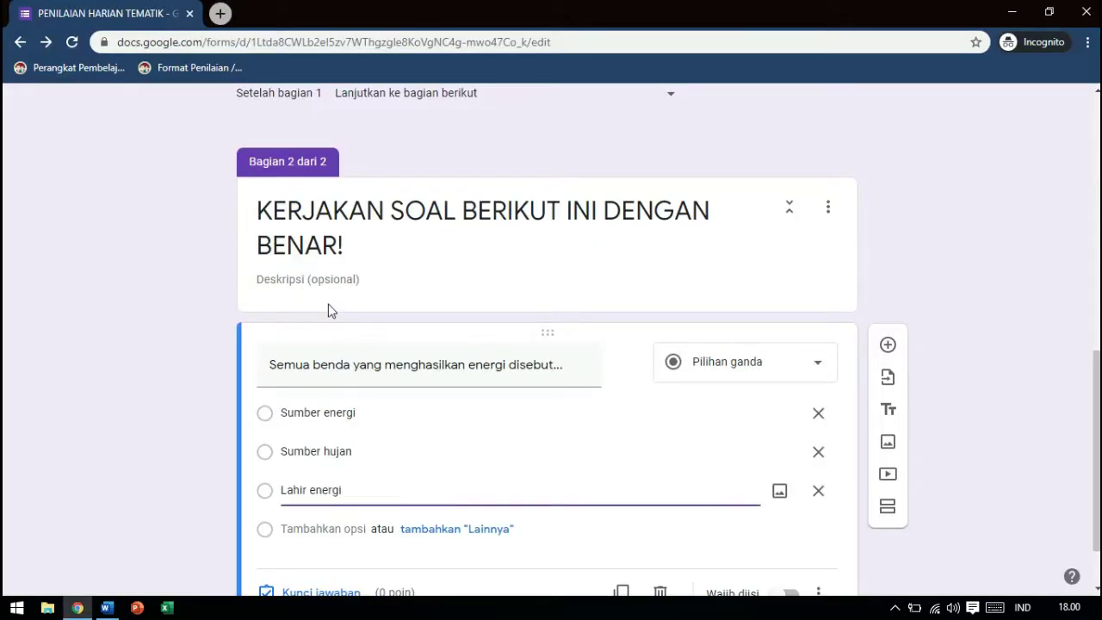
pyautogui.click(311, 529)
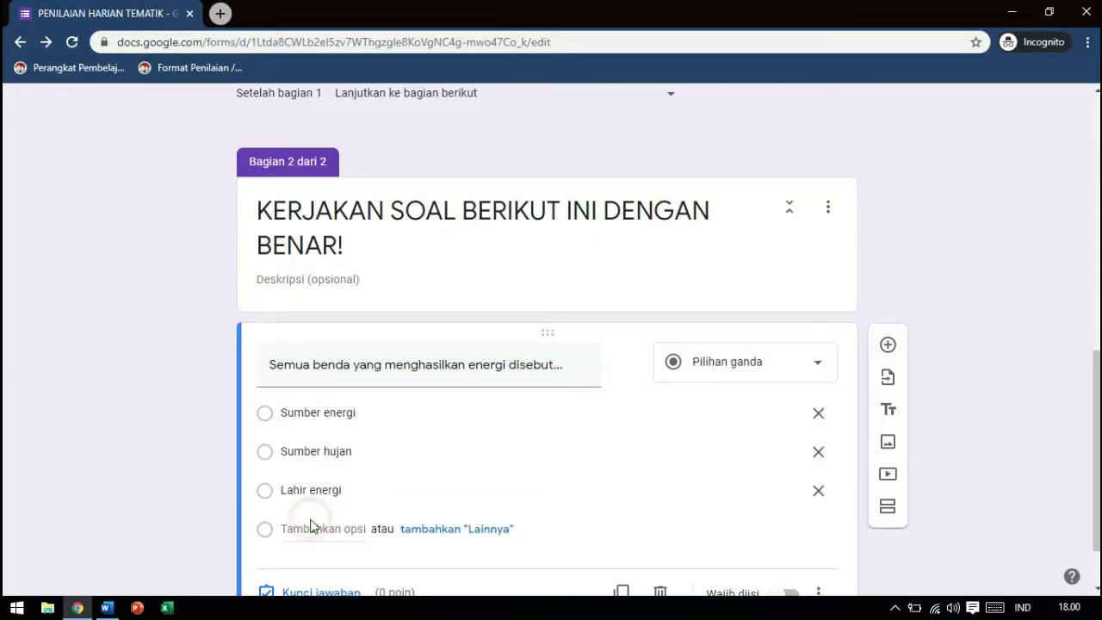
pyautogui.hotkey('alt', 'Tab')
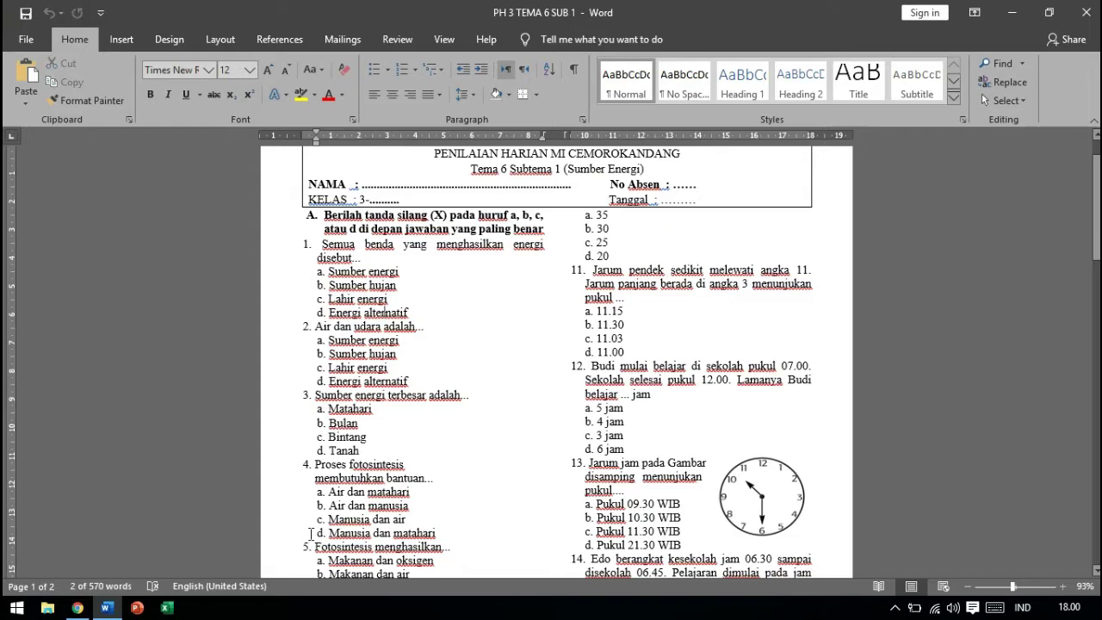
pyautogui.hotkey('shift', 'End')
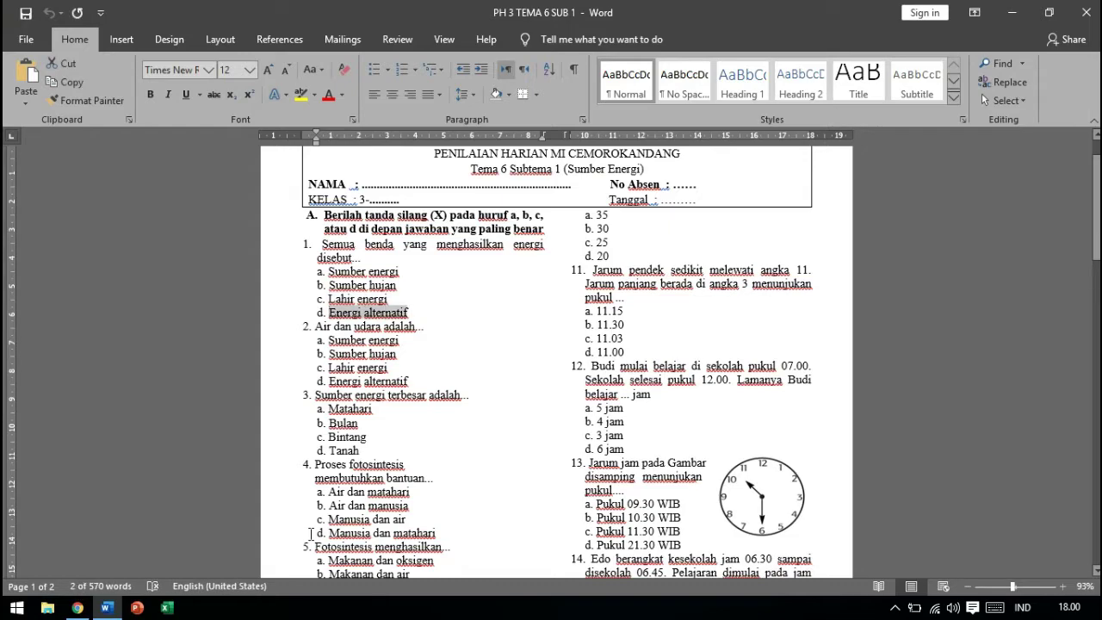
pyautogui.hotkey('ctrl', 'c')
pyautogui.hotkey('alt', 'Tab')
pyautogui.hotkey('ctrl', 'v')
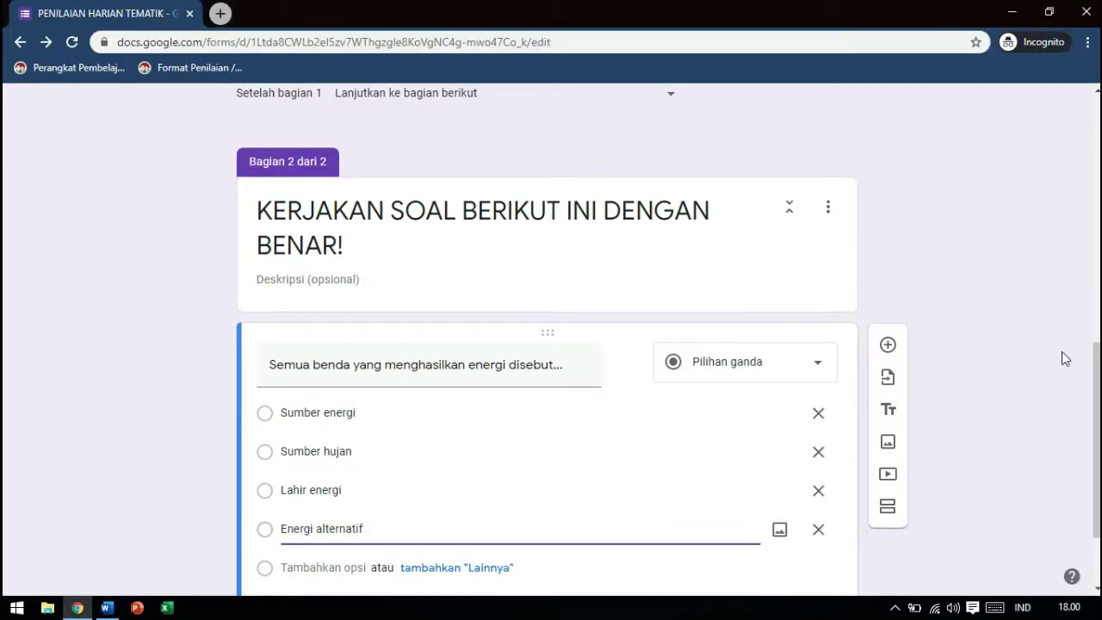
pyautogui.scroll(-2, 1095, 370)
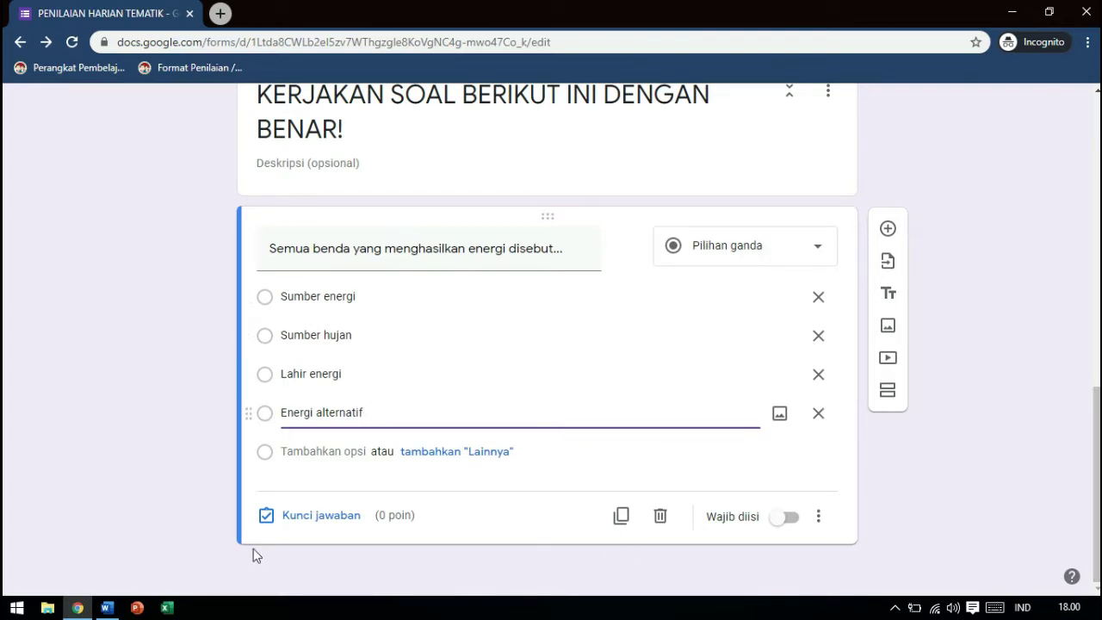
pyautogui.click(314, 518)
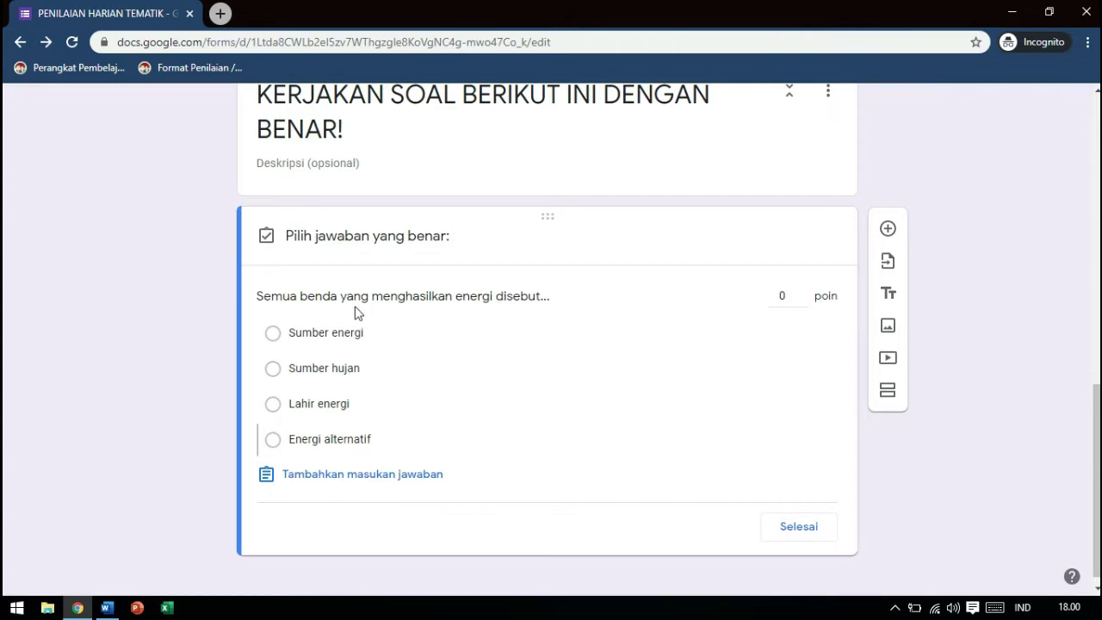
# Mark Sumber energi correct for 25 points, close the answer key, and leave the question optional
pyautogui.click(276, 335)
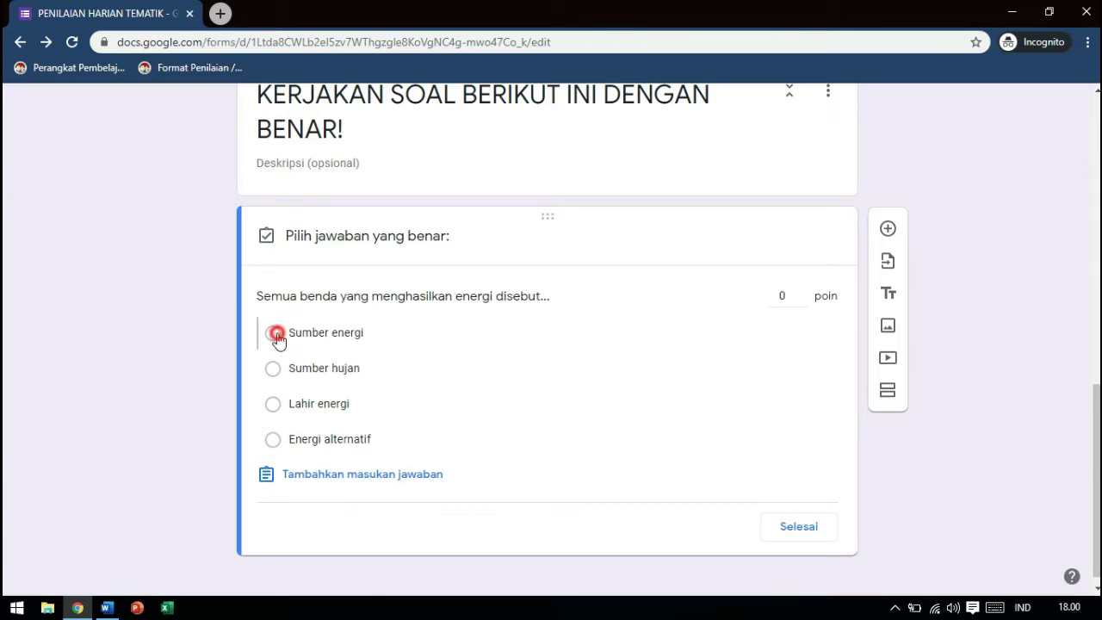
pyautogui.click(786, 295)
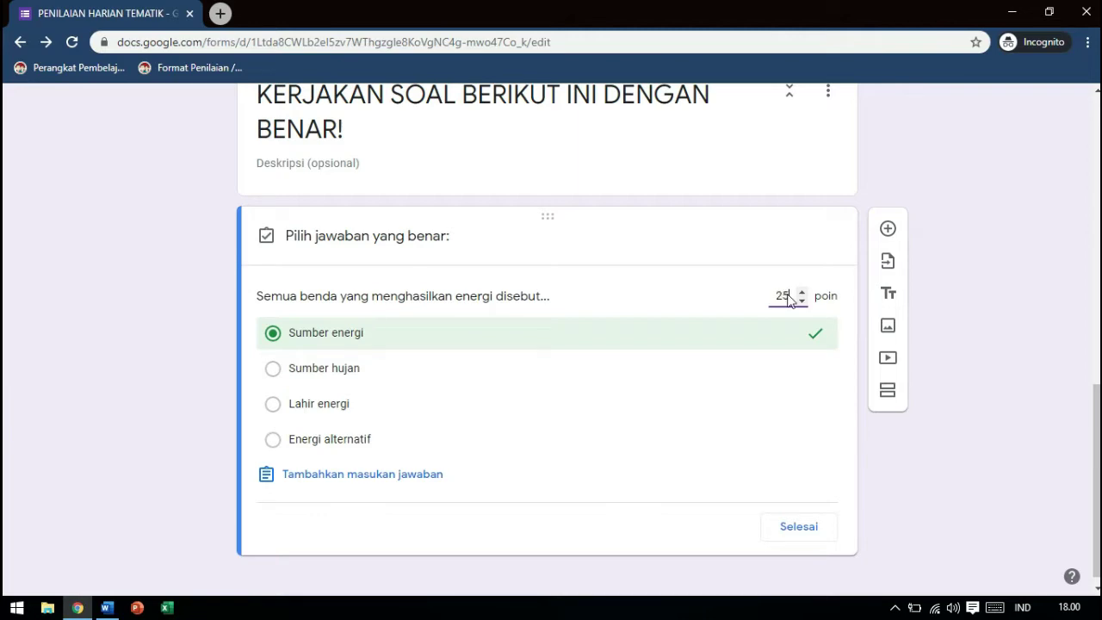
pyautogui.click(799, 527)
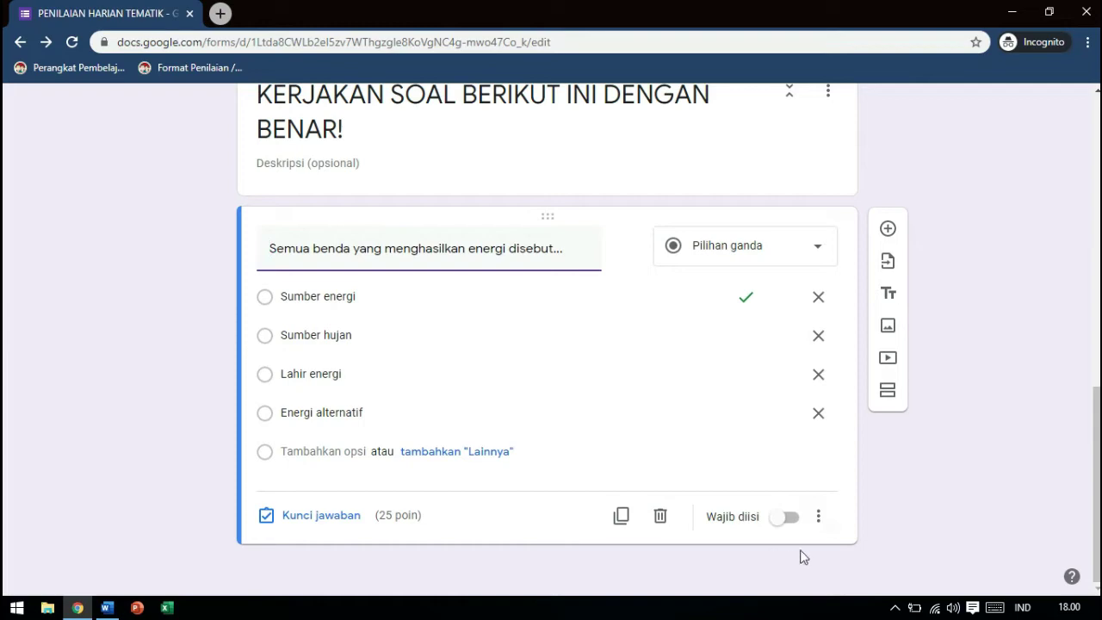
pyautogui.click(790, 519)
pyautogui.click(790, 521)
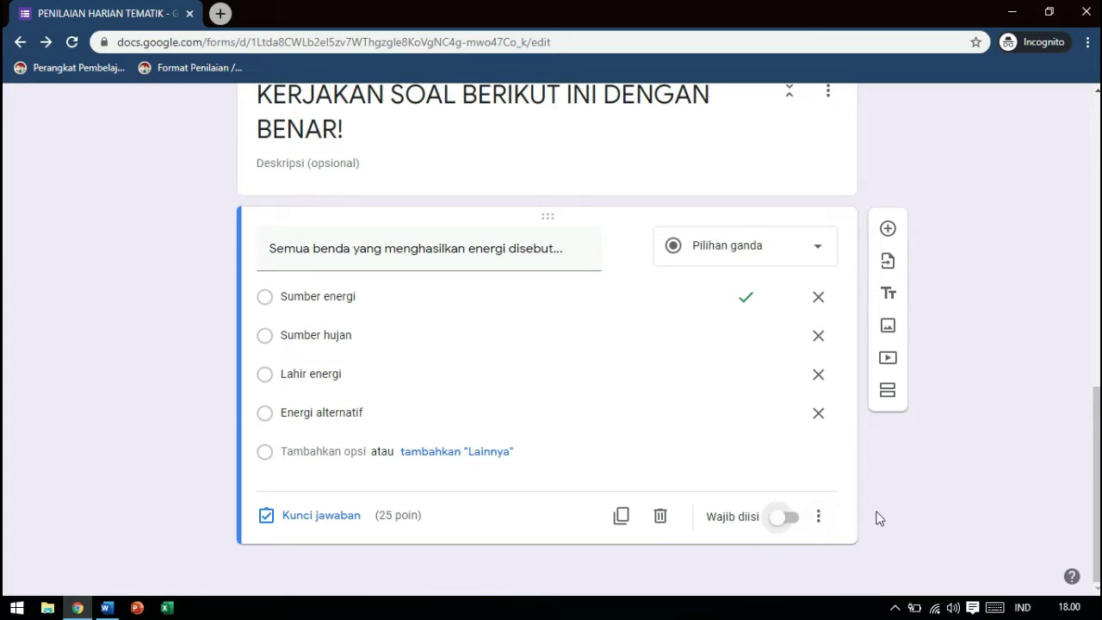
# Add a new question and paste 'Air dan udara adalah...' from Word as its text
pyautogui.click(888, 229)
pyautogui.hotkey('alt', 'Tab')
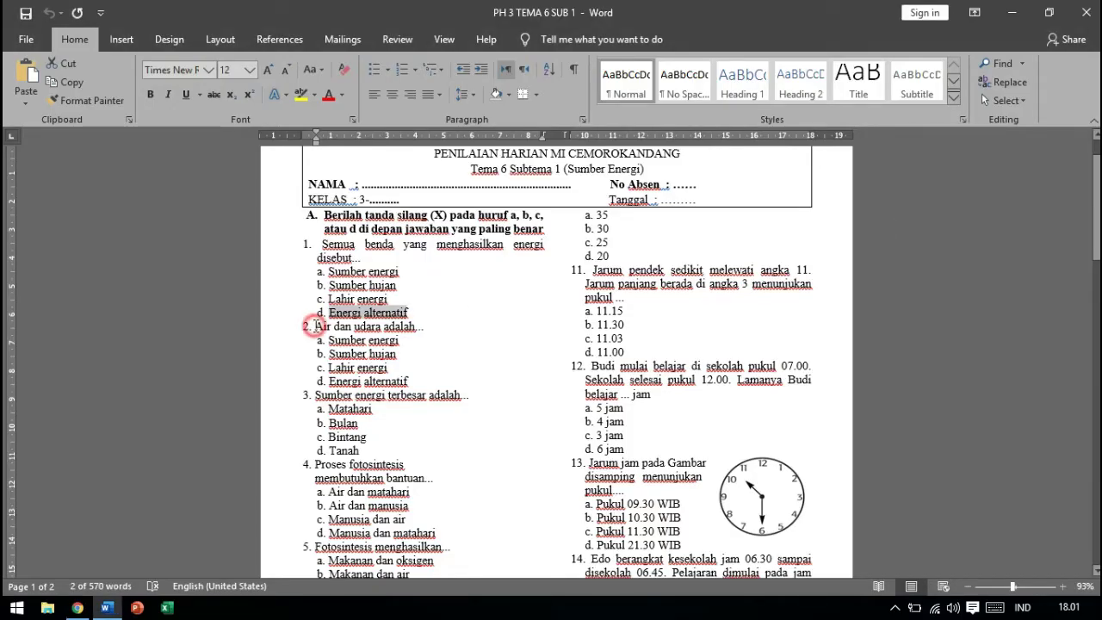
pyautogui.tripleClick(315, 327)
pyautogui.hotkey('alt', 'Tab')
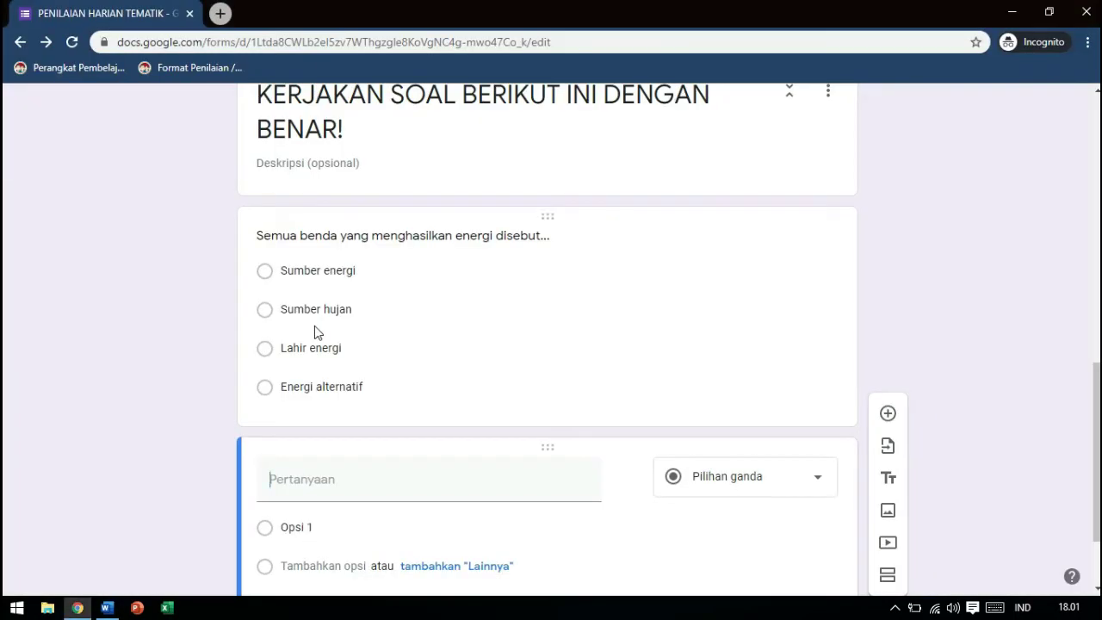
pyautogui.hotkey('ctrl', 'v')
pyautogui.hotkey('alt', 'Tab')
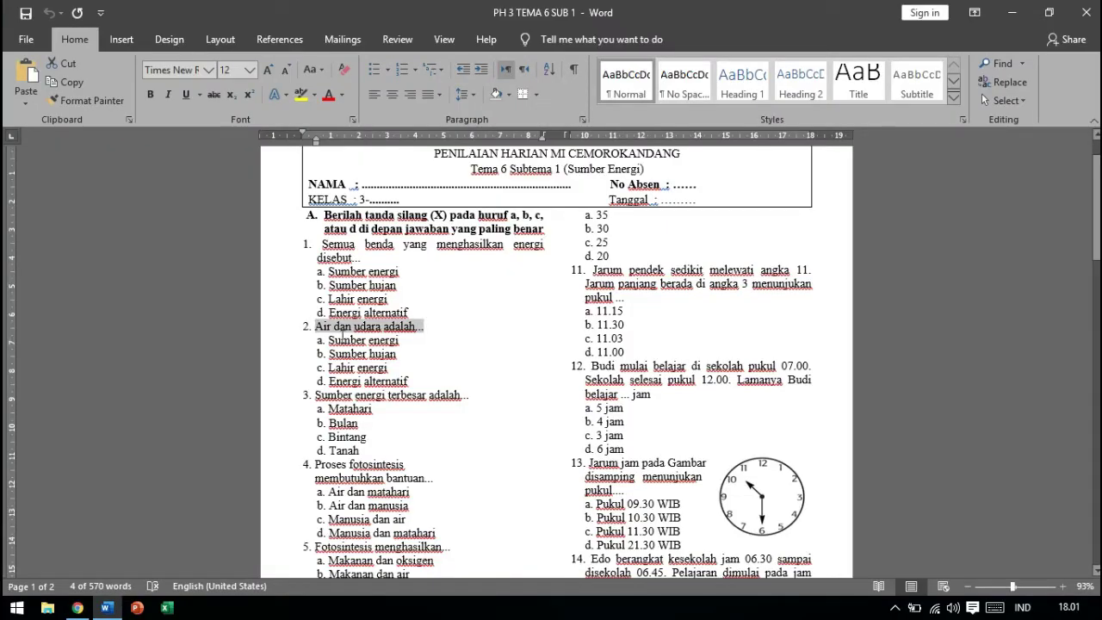
# Fill the first two options with Sumber energi and Sumber hujan from the Word test
pyautogui.tripleClick(330, 340)
pyautogui.hotkey('ctrl', 'c')
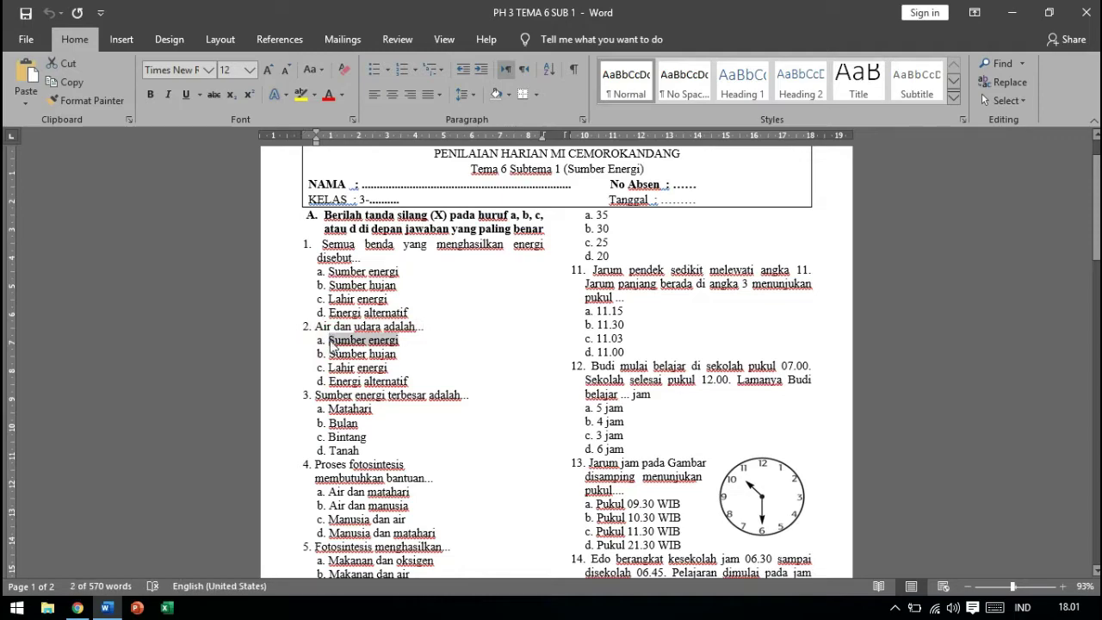
pyautogui.hotkey('alt', 'Tab')
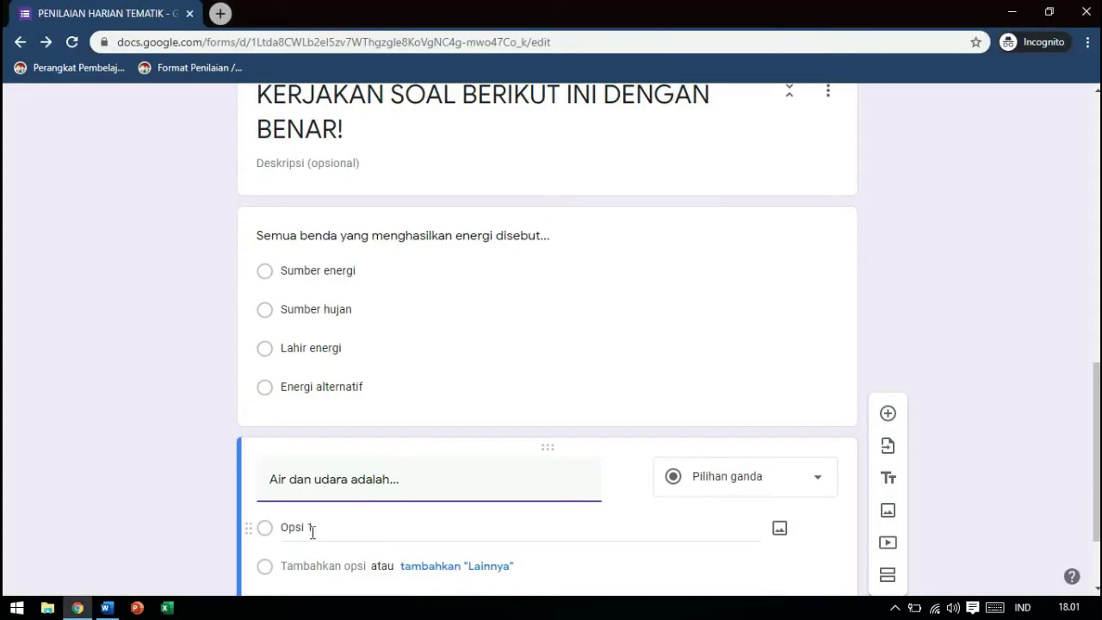
pyautogui.click(311, 528)
pyautogui.hotkey('ctrl', 'v')
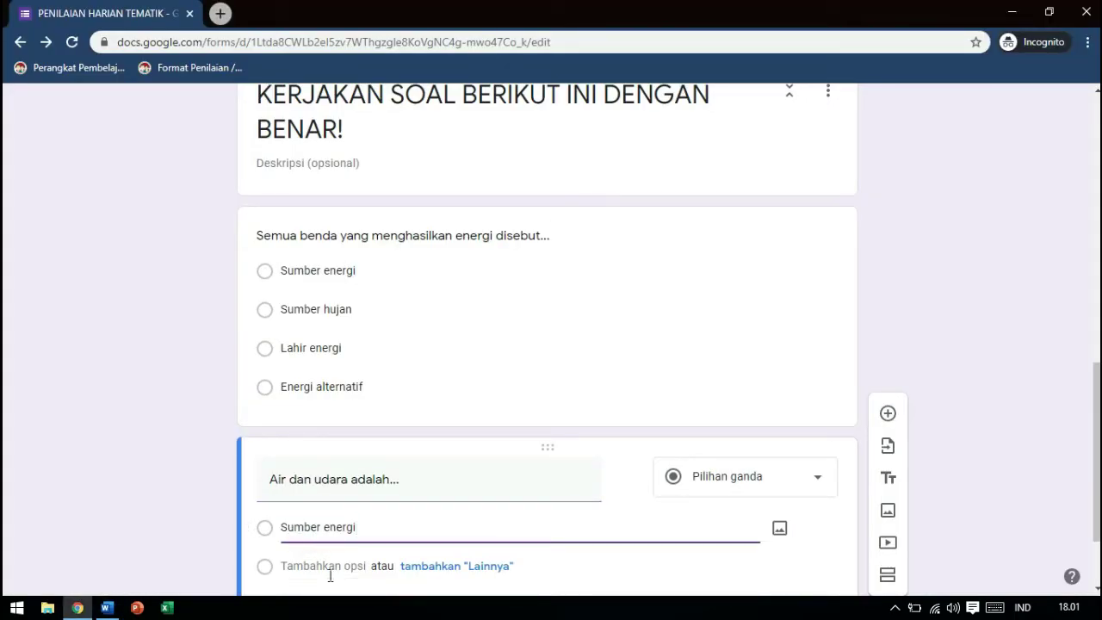
pyautogui.click(327, 566)
pyautogui.hotkey('alt', 'Tab')
pyautogui.press('Down')
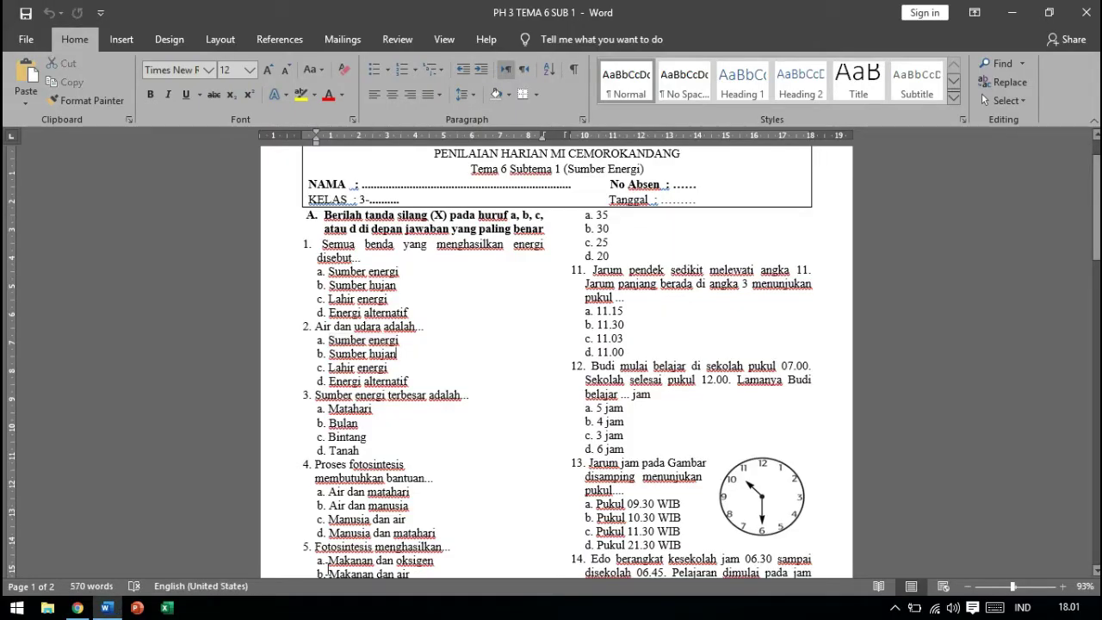
pyautogui.hotkey('shift', 'End')
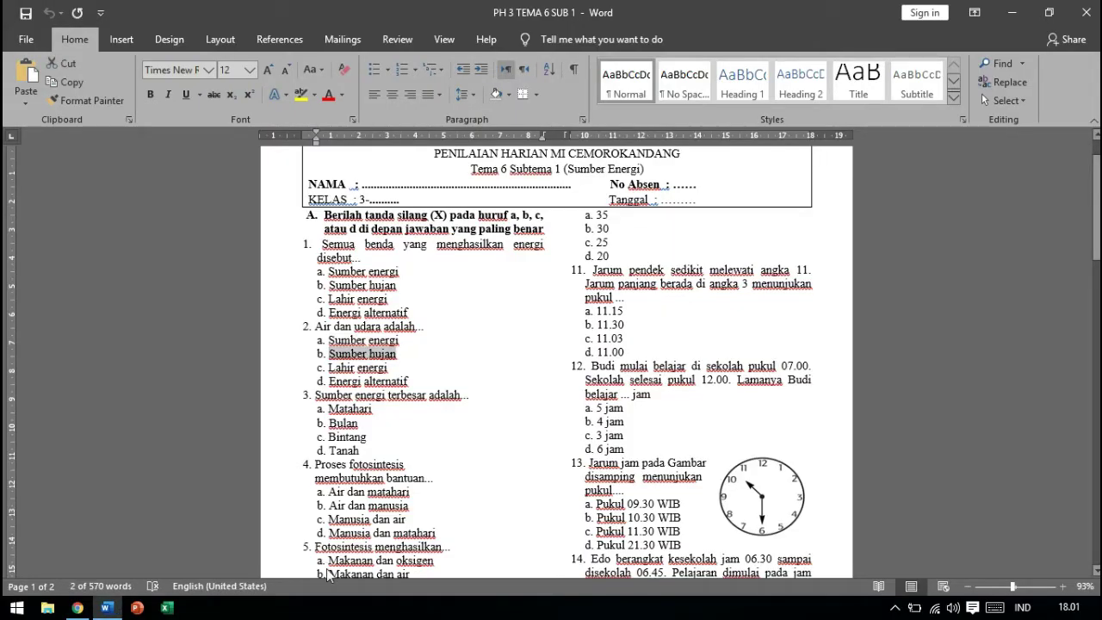
pyautogui.hotkey('ctrl', 'c')
pyautogui.hotkey('alt', 'Tab')
pyautogui.hotkey('ctrl', 'v')
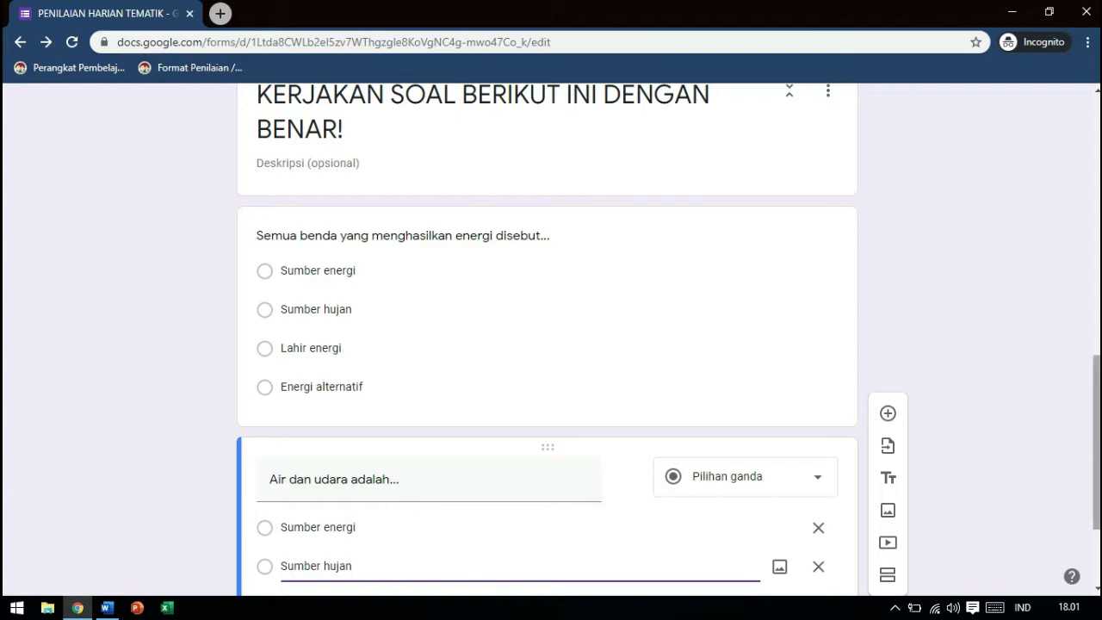
# Add Lahir energi as the third option
pyautogui.scroll(-2, 1082, 516)
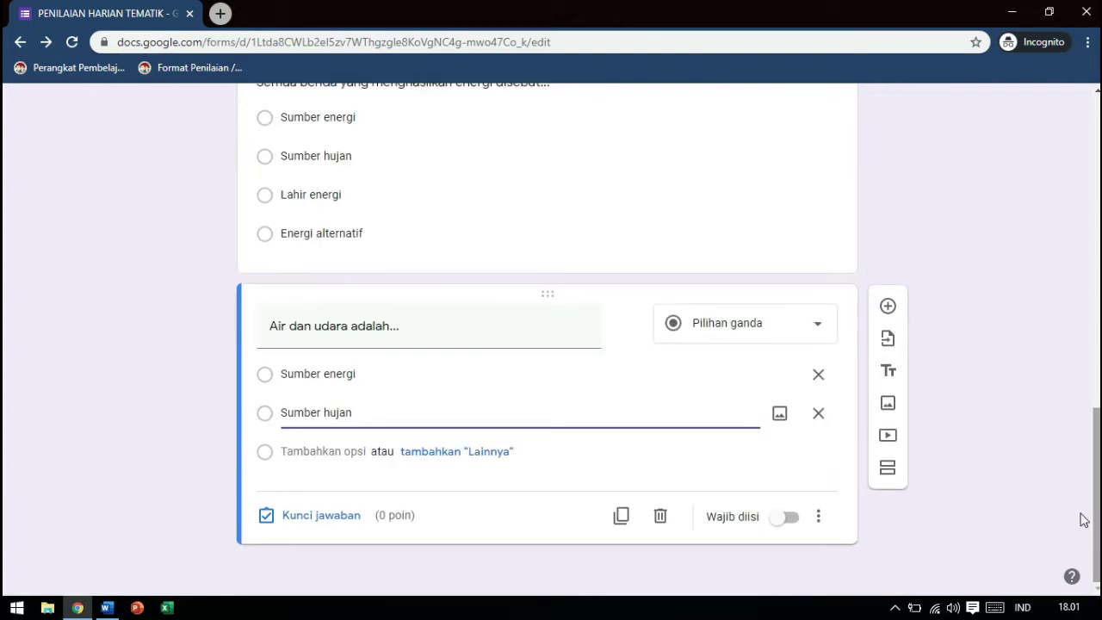
pyautogui.click(317, 455)
pyautogui.hotkey('alt', 'Tab')
pyautogui.press('Down')
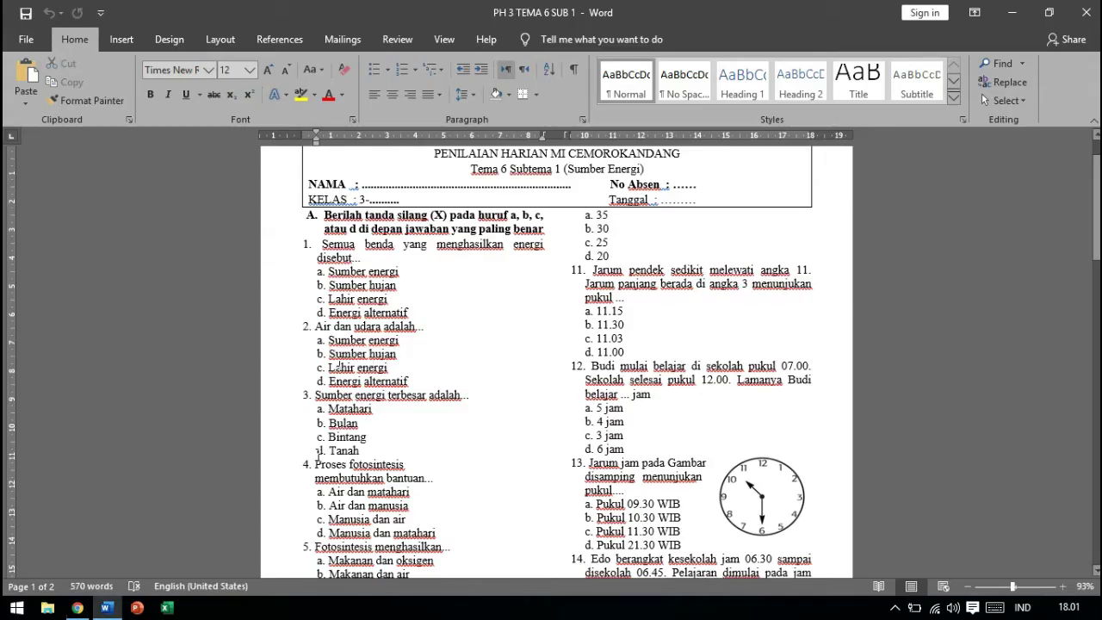
pyautogui.hotkey('shift', 'End')
pyautogui.hotkey('alt', 'Tab')
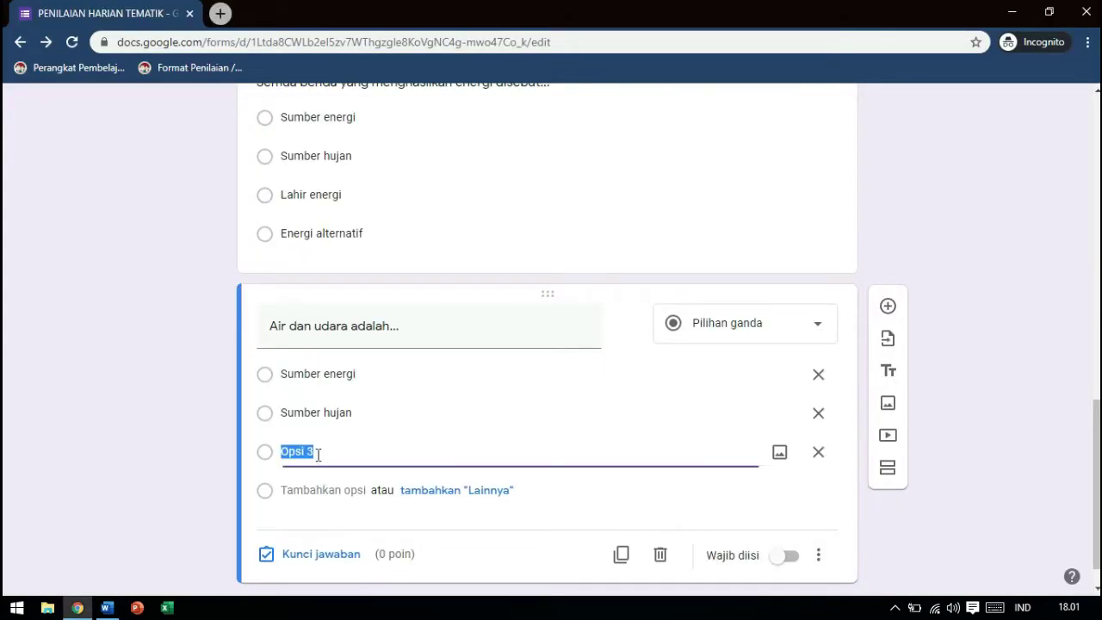
pyautogui.hotkey('ctrl', 'v')
# Add Energi alternatif as the fourth option and open the question's answer key
pyautogui.click(320, 491)
pyautogui.hotkey('alt', 'Tab')
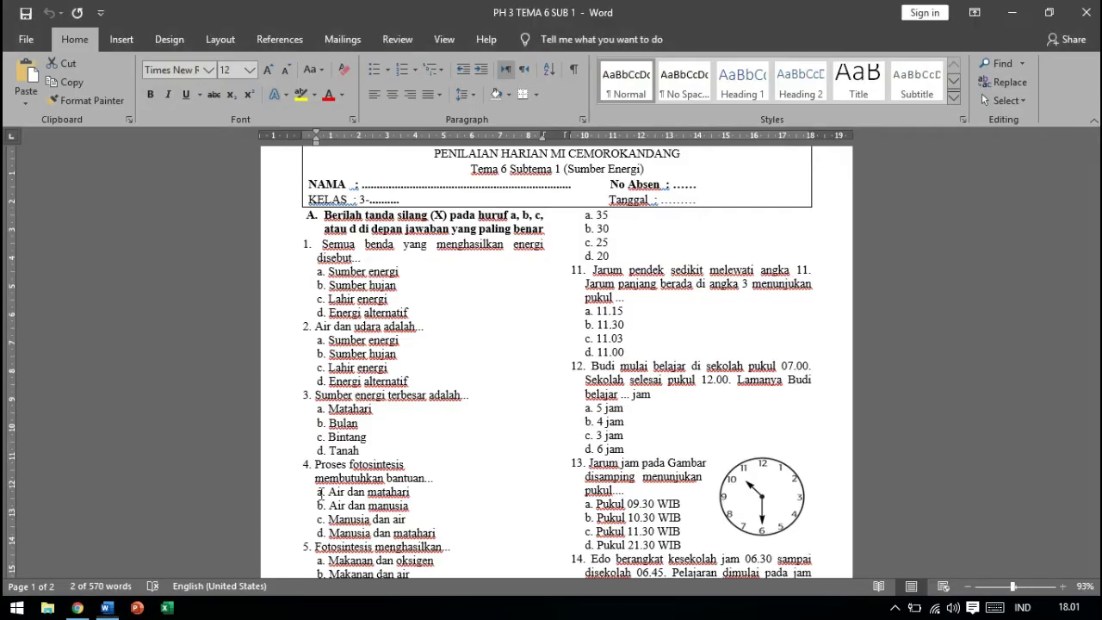
pyautogui.press('Down')
pyautogui.hotkey('shift', 'End')
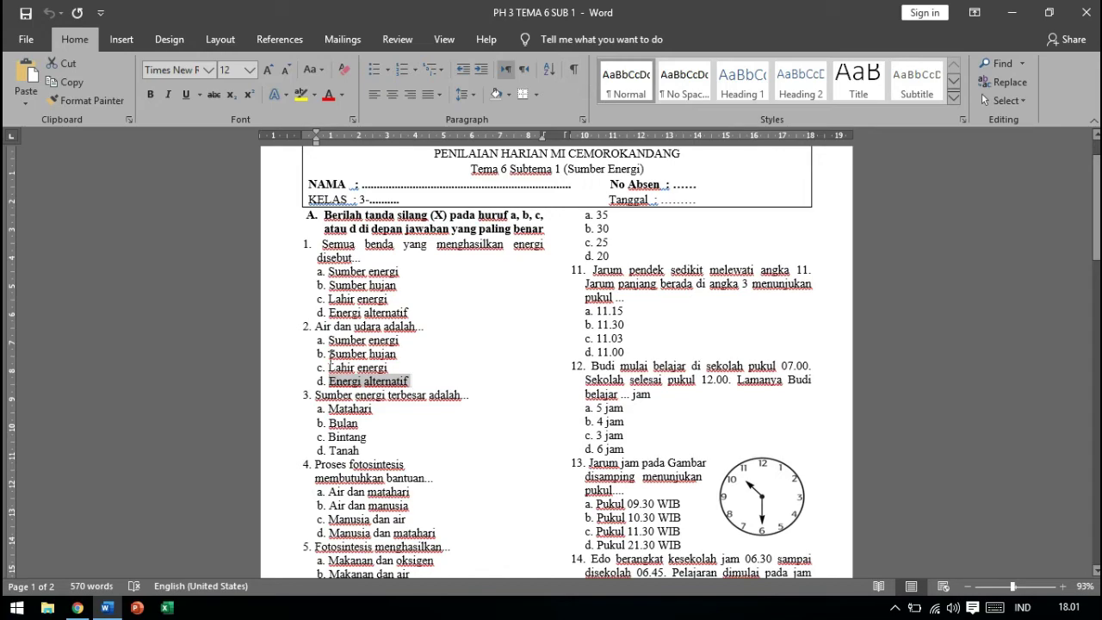
pyautogui.hotkey('ctrl', 'c')
pyautogui.hotkey('alt', 'Tab')
pyautogui.hotkey('ctrl', 'v')
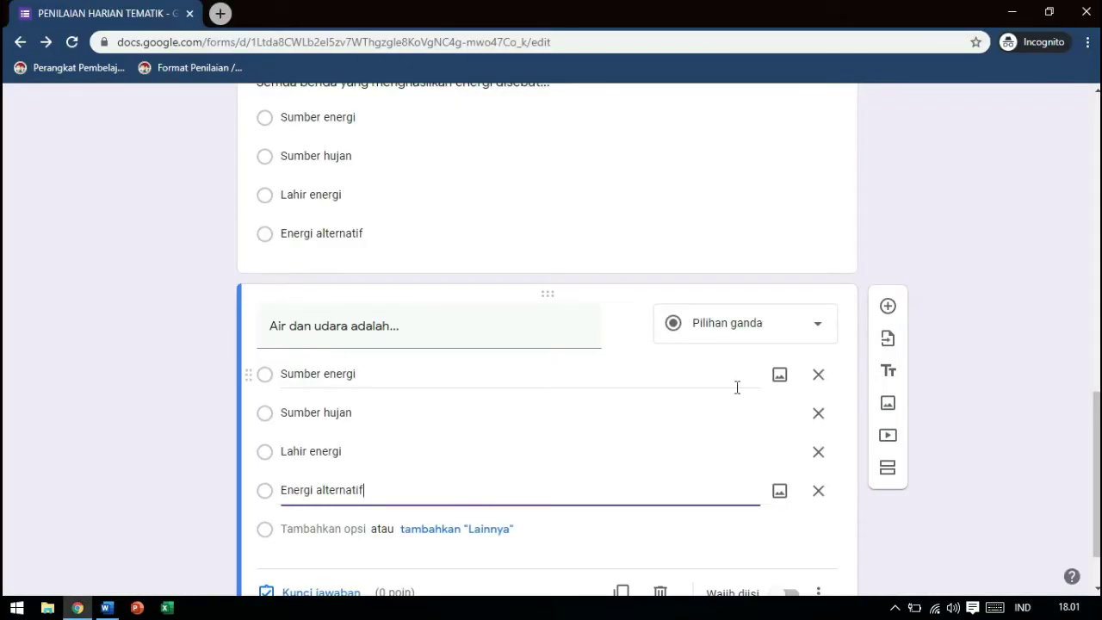
pyautogui.scroll(-1, 603, 474)
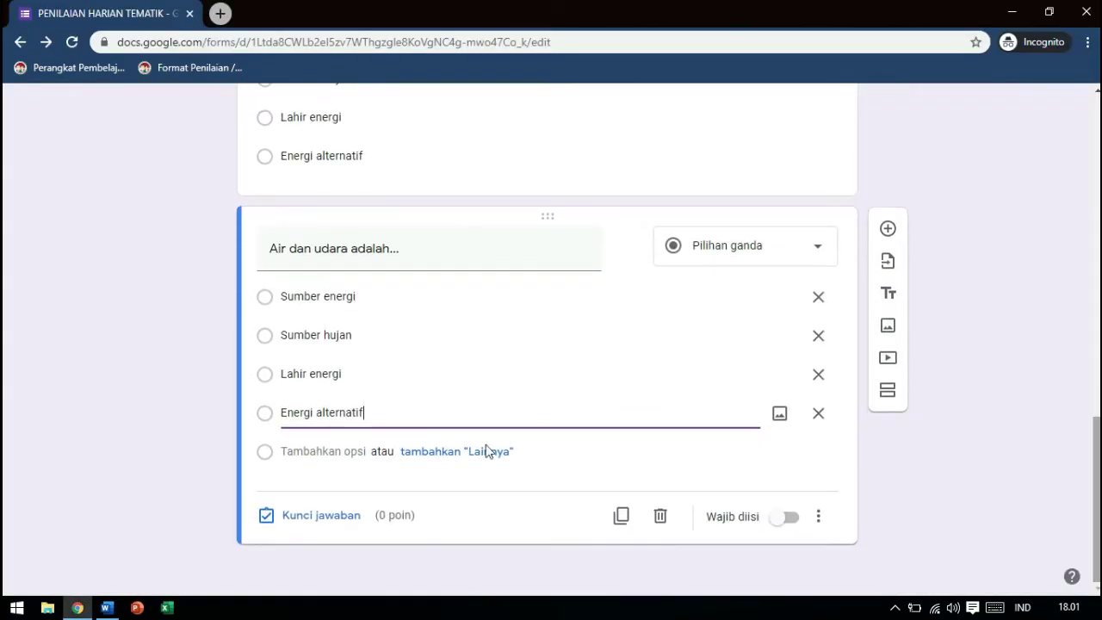
pyautogui.click(317, 517)
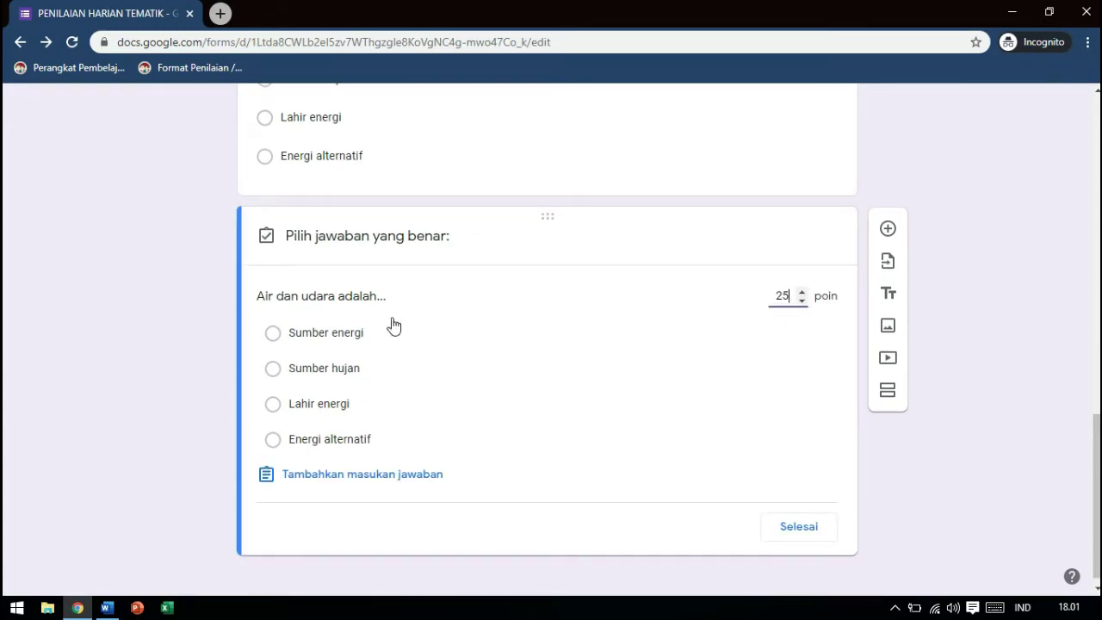
# Mark Energi alternatif as the correct answer, close the answer key, and add a blank question
pyautogui.click(273, 440)
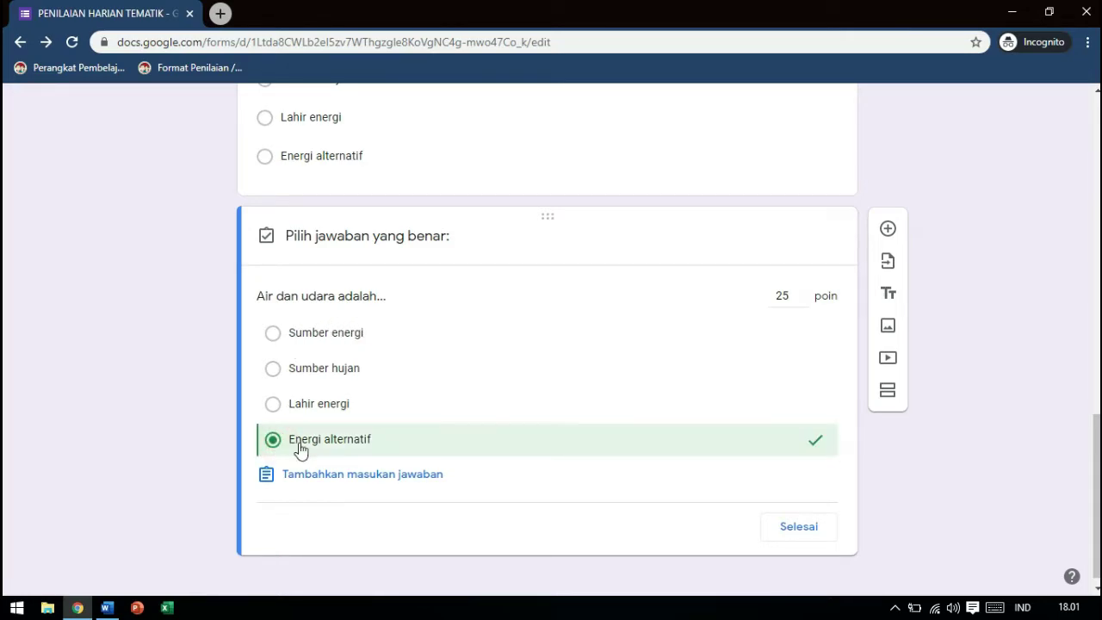
pyautogui.click(799, 527)
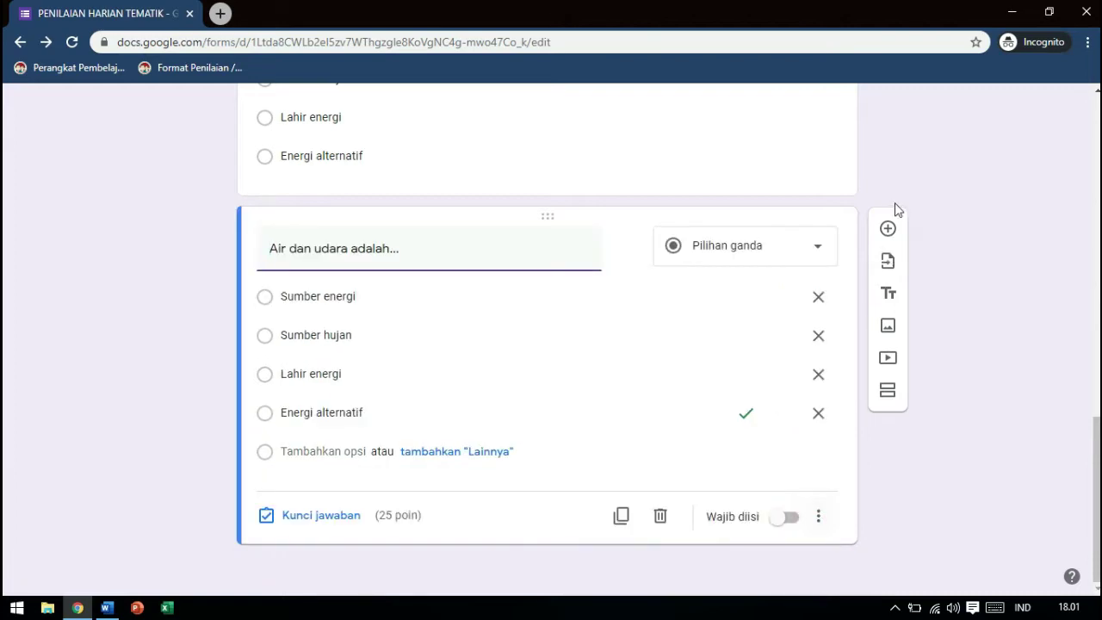
pyautogui.click(887, 229)
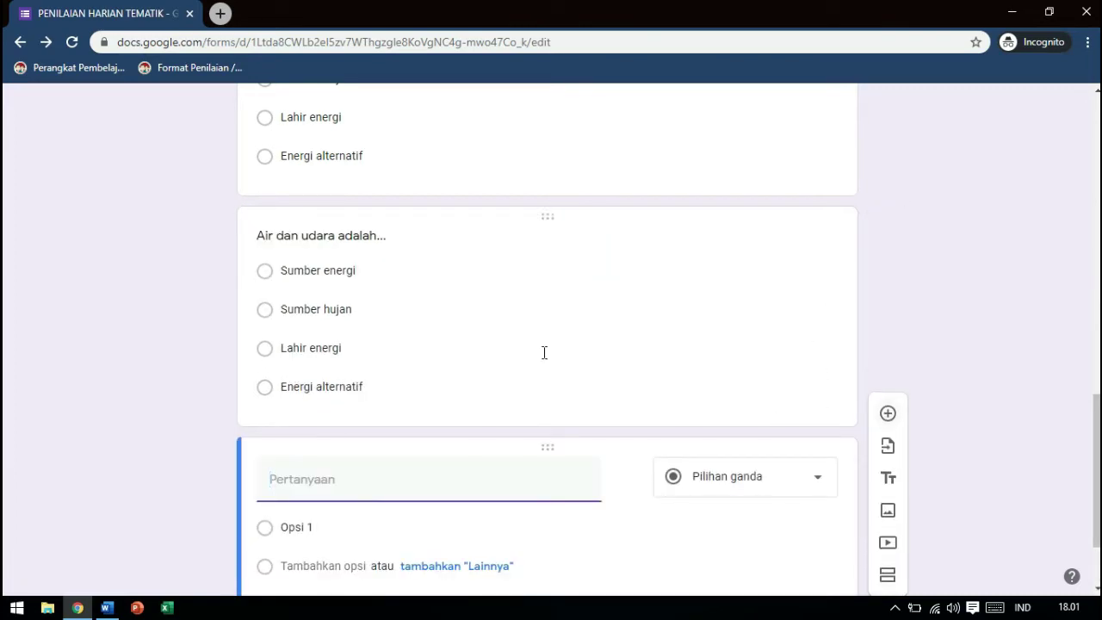
# Paste 'Sumber energi terbesar adalah...' from the Word test as the question text
pyautogui.hotkey('alt', 'Tab')
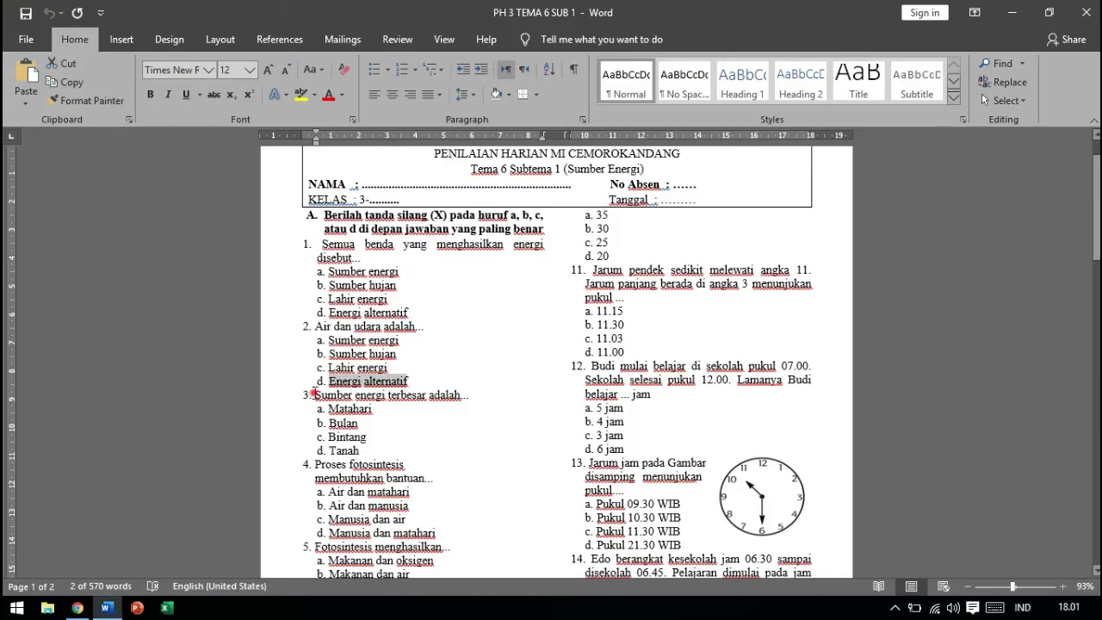
pyautogui.moveTo(313, 394); pyautogui.dragTo(470, 394)
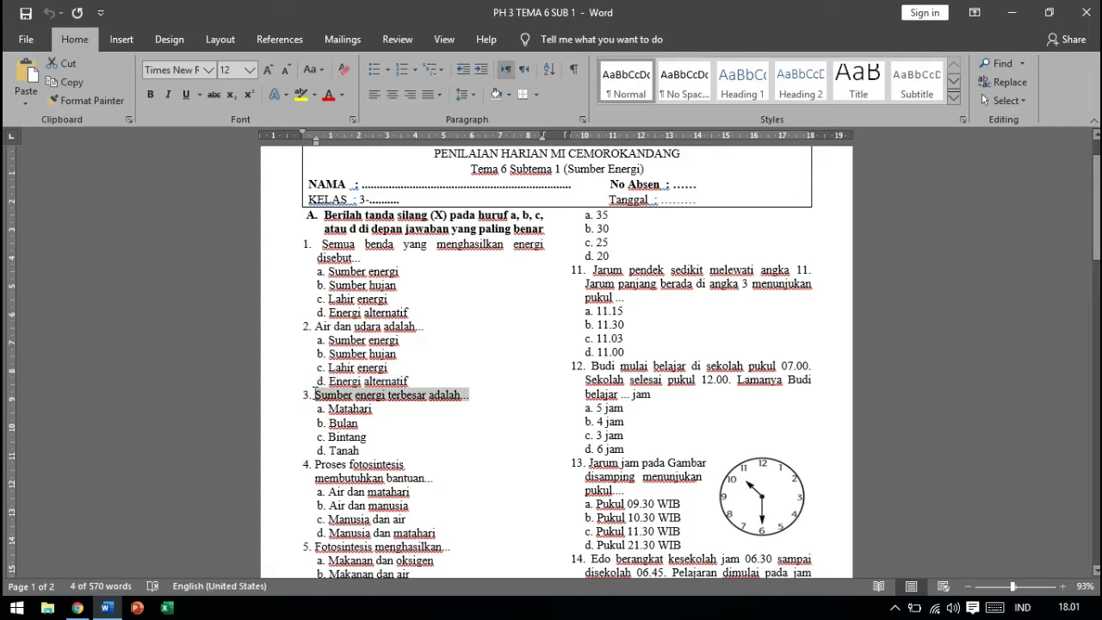
pyautogui.hotkey('alt', 'Tab')
pyautogui.hotkey('ctrl', 'v')
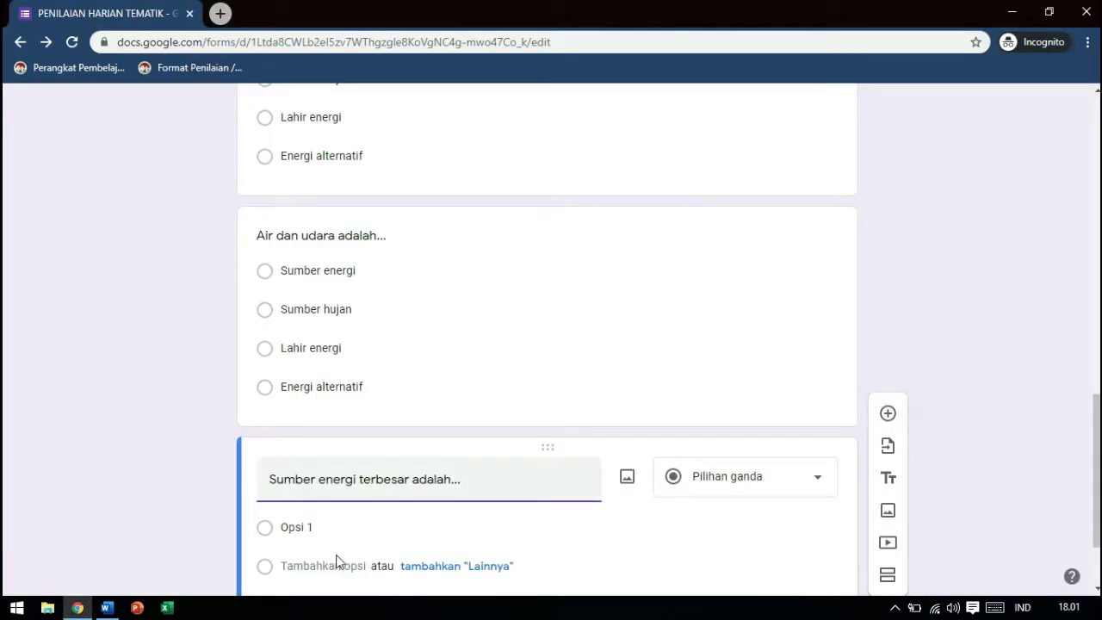
# Add Matahari from the Word test as the first option
pyautogui.hotkey('alt', 'Tab')
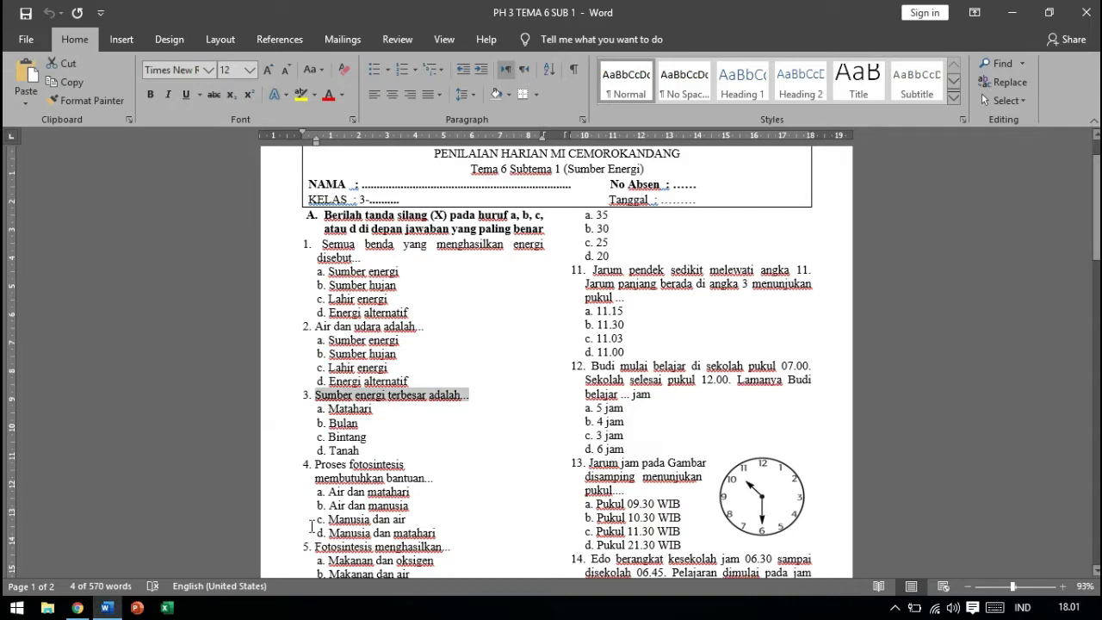
pyautogui.press('Down')
pyautogui.press('Home')
pyautogui.hotkey('shift', 'End')
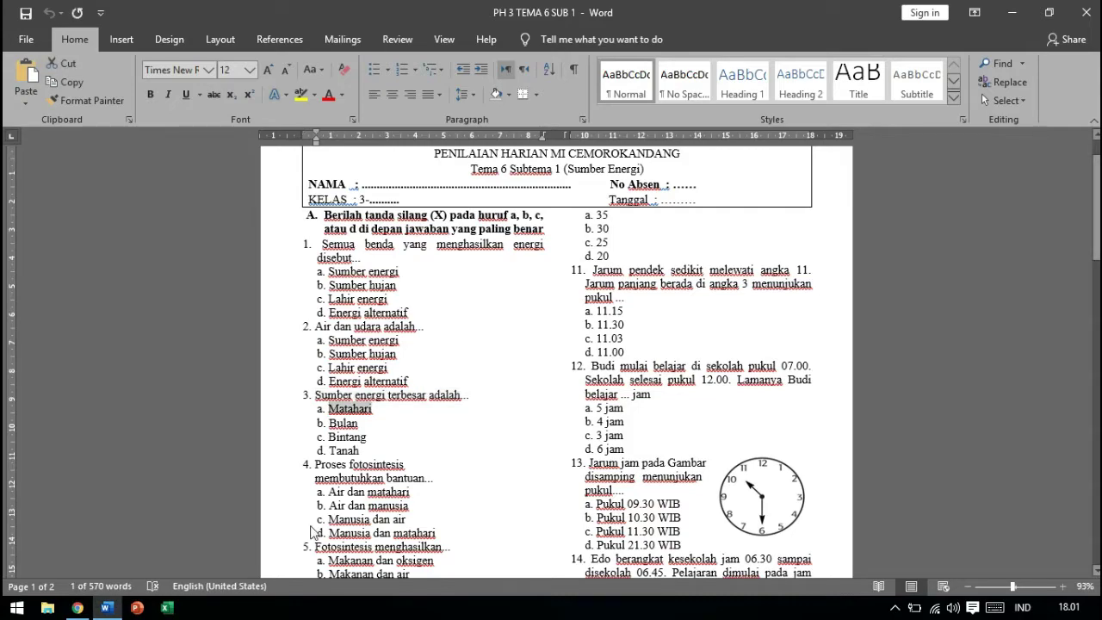
pyautogui.hotkey('ctrl', 'c')
pyautogui.hotkey('alt', 'Tab')
pyautogui.hotkey('ctrl', 'v')
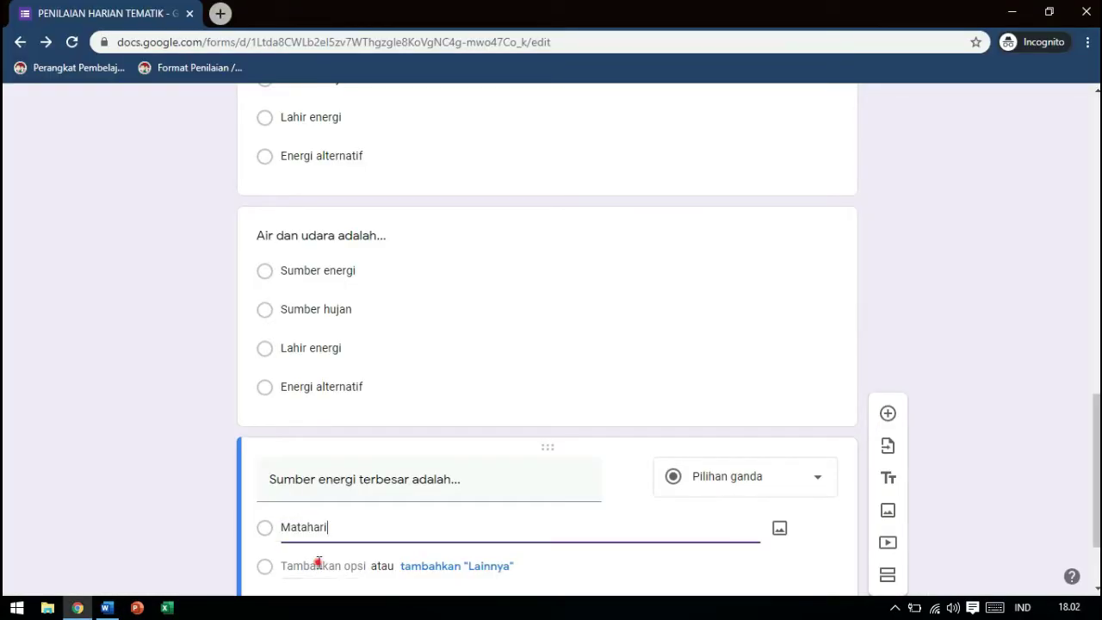
# Add Bulan as the second option
pyautogui.click(318, 562)
pyautogui.hotkey('alt', 'Tab')
pyautogui.press('Down')
pyautogui.press('Home')
pyautogui.hotkey('shift', 'End')
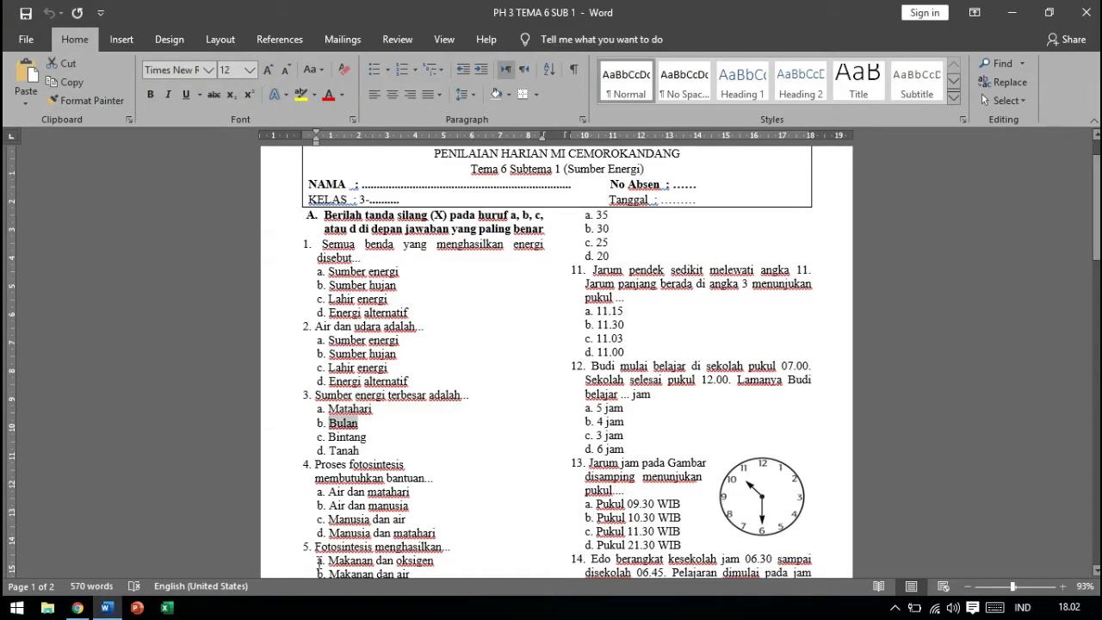
pyautogui.hotkey('ctrl', 'c')
pyautogui.hotkey('alt', 'Tab')
pyautogui.hotkey('ctrl', 'v')
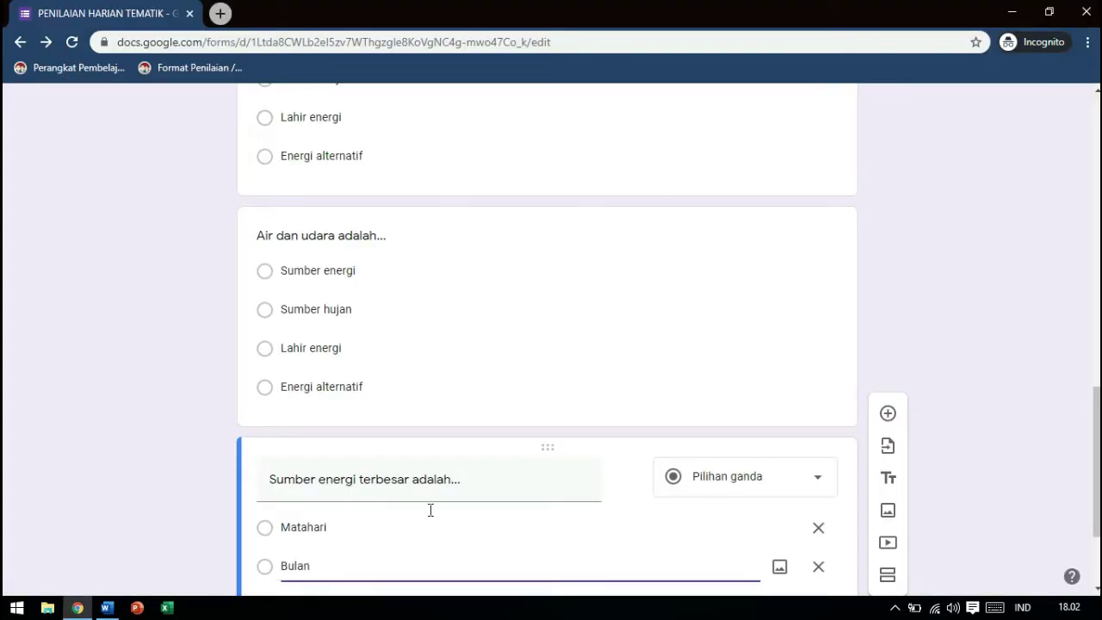
# Replace the second option with Bintang
pyautogui.scroll(-3, 1074, 477)
pyautogui.hotkey('alt', 'Tab')
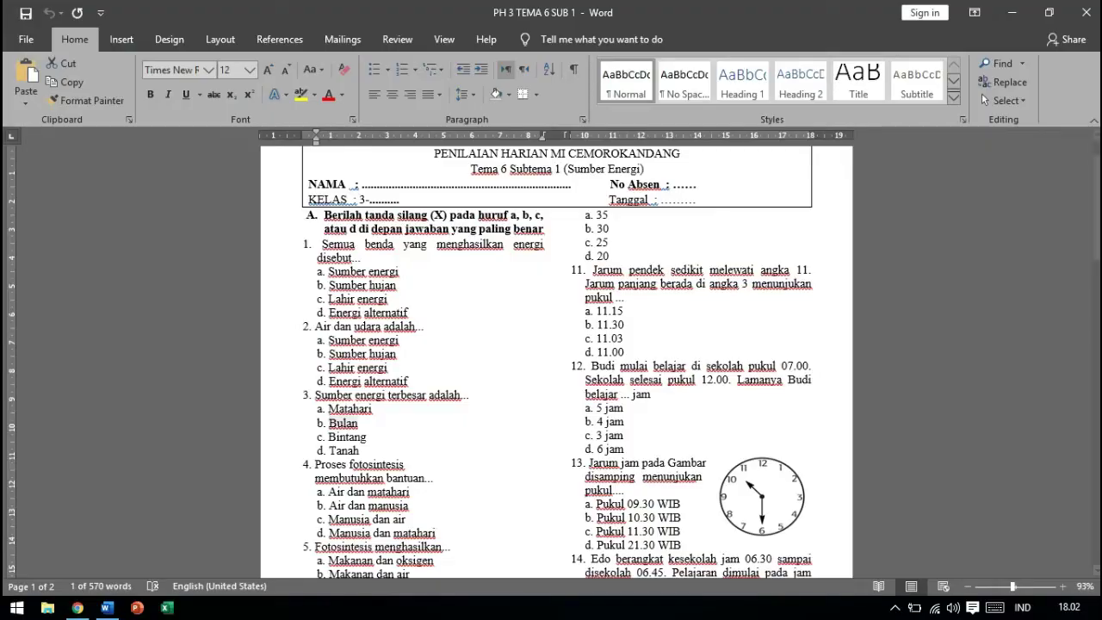
pyautogui.press('Home')
pyautogui.hotkey('shift', 'End')
pyautogui.hotkey('ctrl', 'c')
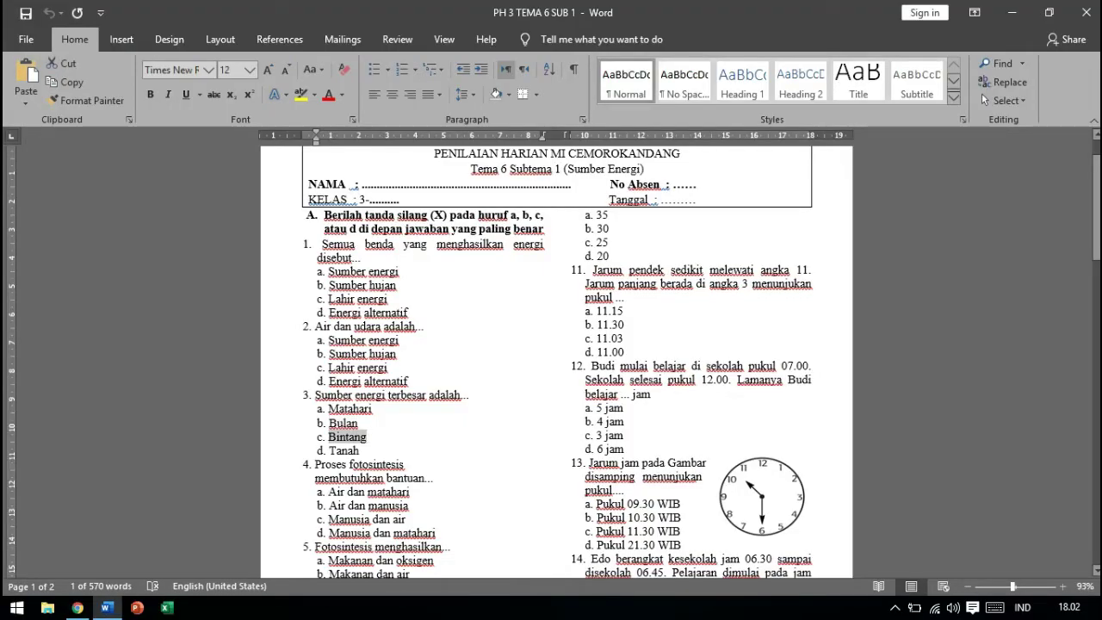
pyautogui.hotkey('alt', 'Tab')
pyautogui.hotkey('ctrl', 'v')
# Add Bulan as the third option
pyautogui.press('Return')
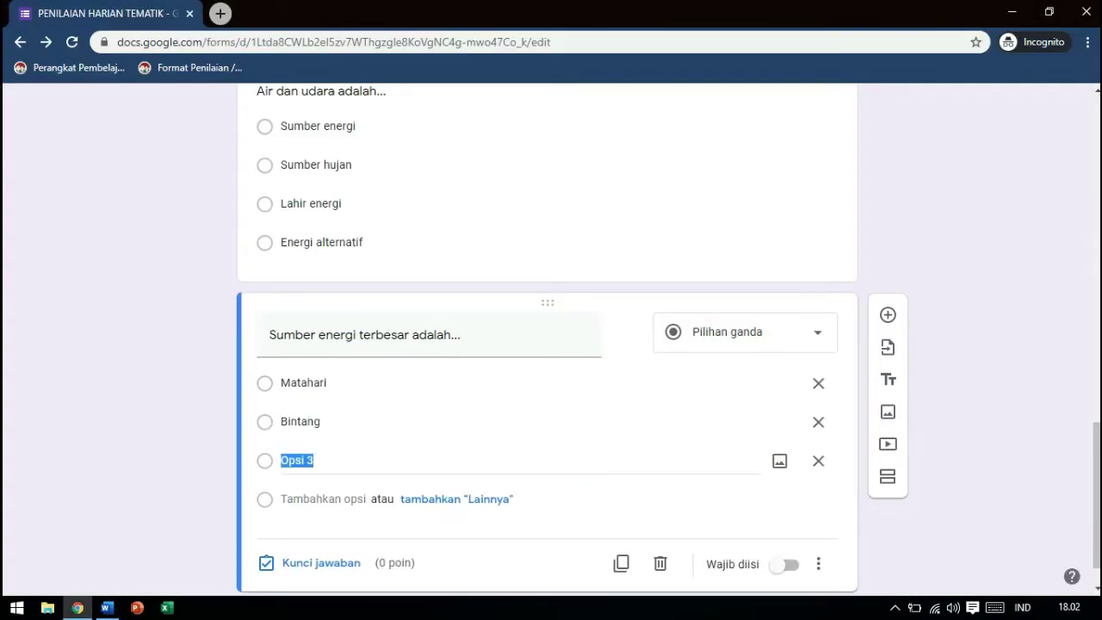
pyautogui.hotkey('alt', 'Tab')
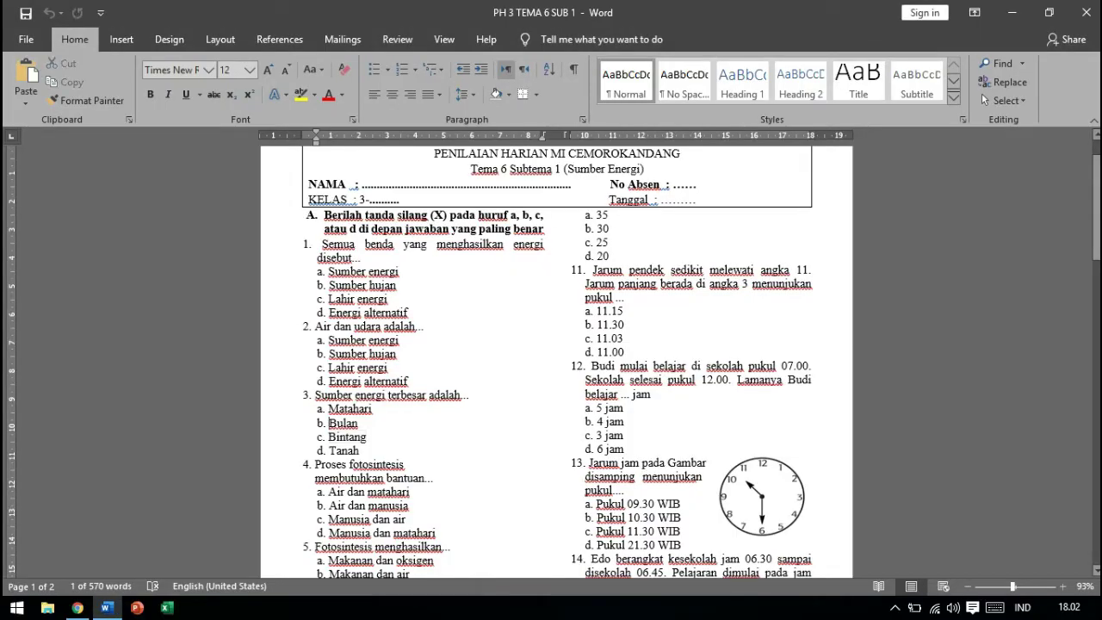
pyautogui.press('Up')
pyautogui.press('Home')
pyautogui.hotkey('shift', 'End')
pyautogui.hotkey('ctrl', 'c')
pyautogui.hotkey('alt', 'Tab')
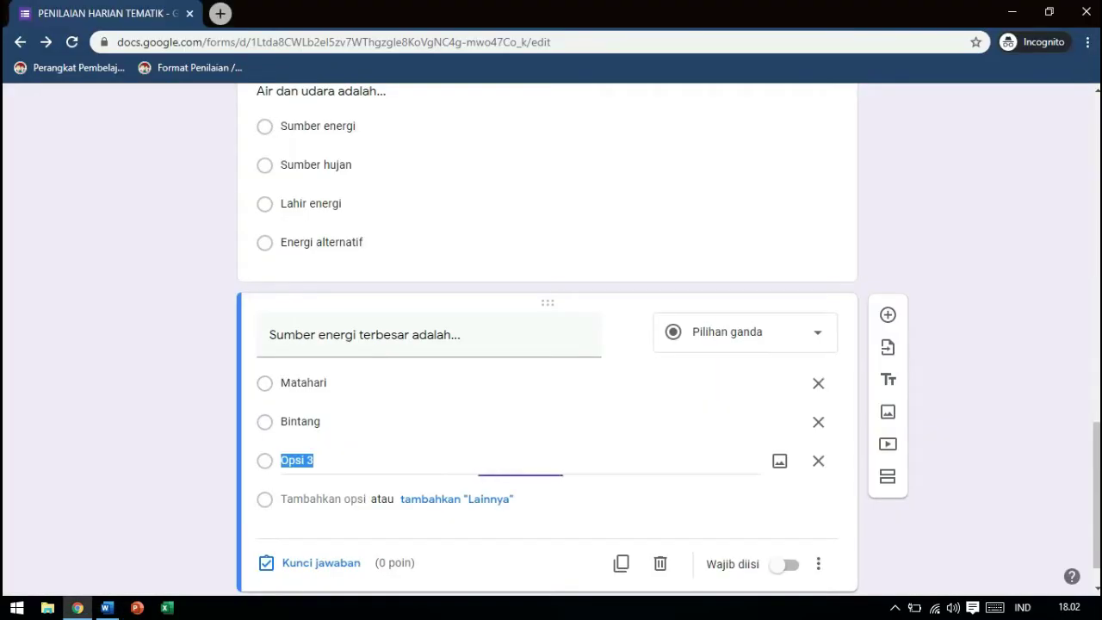
pyautogui.hotkey('ctrl', 'v')
# Add Tanah as the fourth option
pyautogui.press('Return')
pyautogui.hotkey('alt', 'Tab')
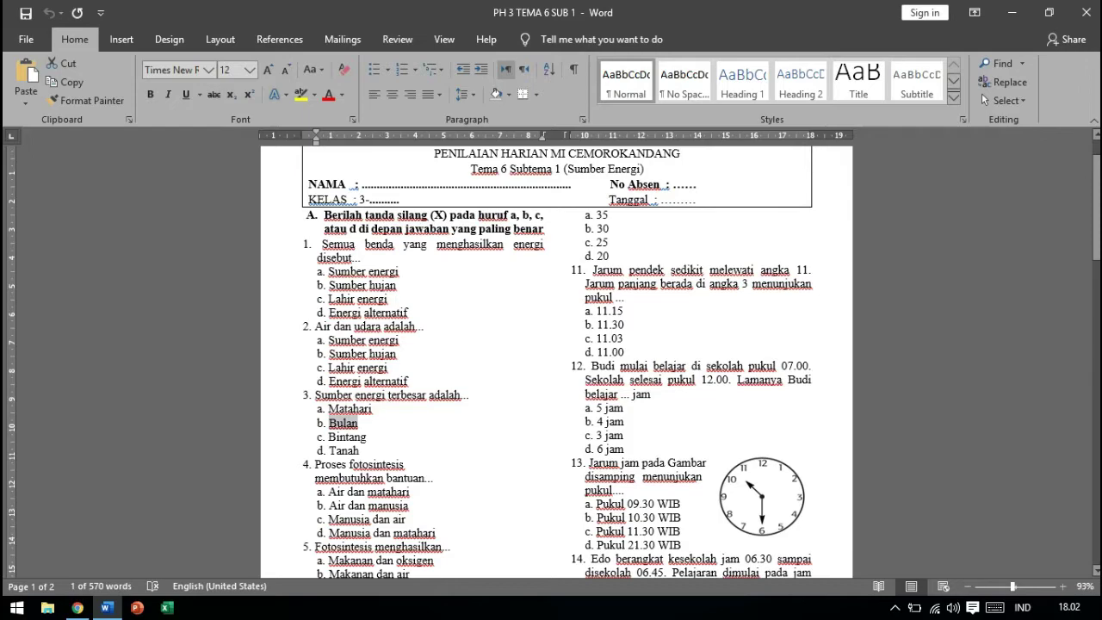
pyautogui.press('Down')
pyautogui.press('Down')
pyautogui.press('Home')
pyautogui.hotkey('shift', 'End')
pyautogui.hotkey('ctrl', 'c')
pyautogui.hotkey('alt', 'Tab')
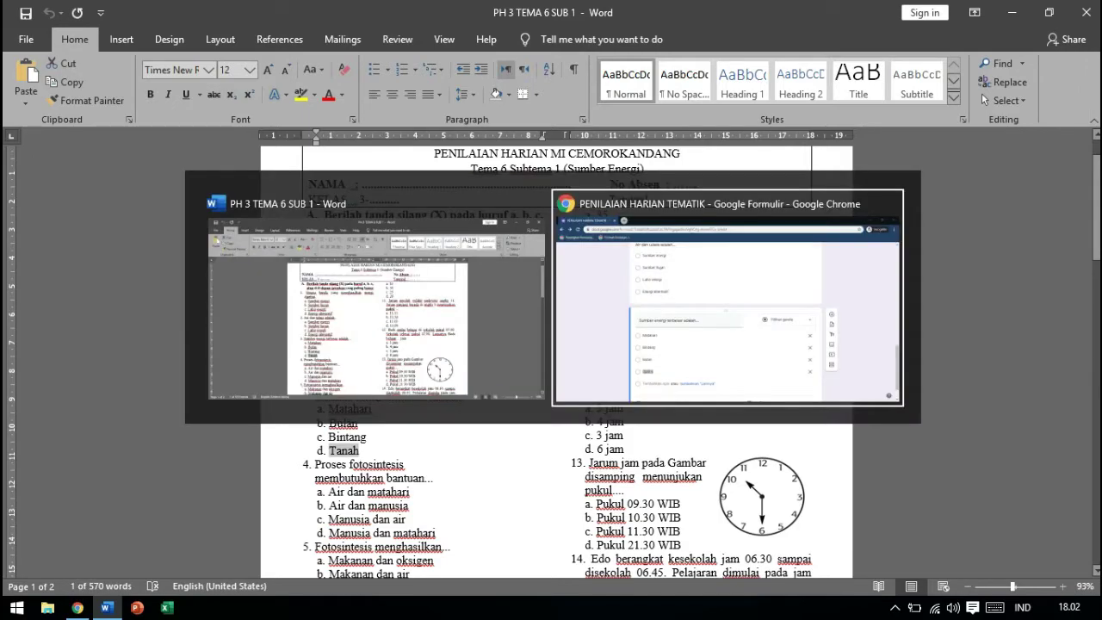
pyautogui.hotkey('ctrl', 'v')
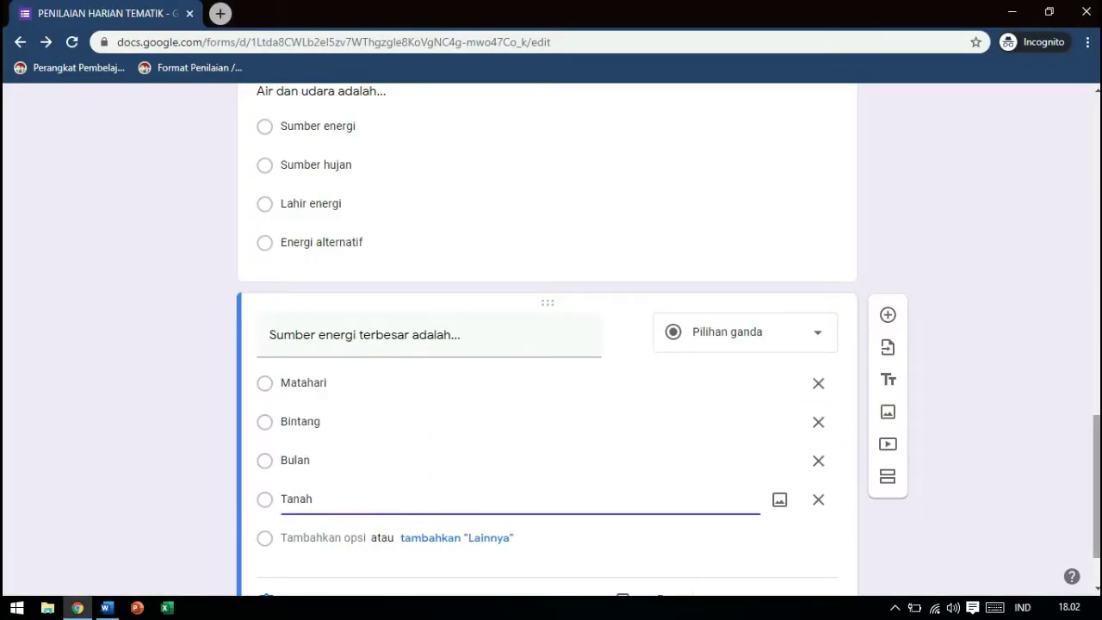
# Mark Matahari as the 25-point correct answer and add a new blank question below
pyautogui.scroll(-1, 327, 516)
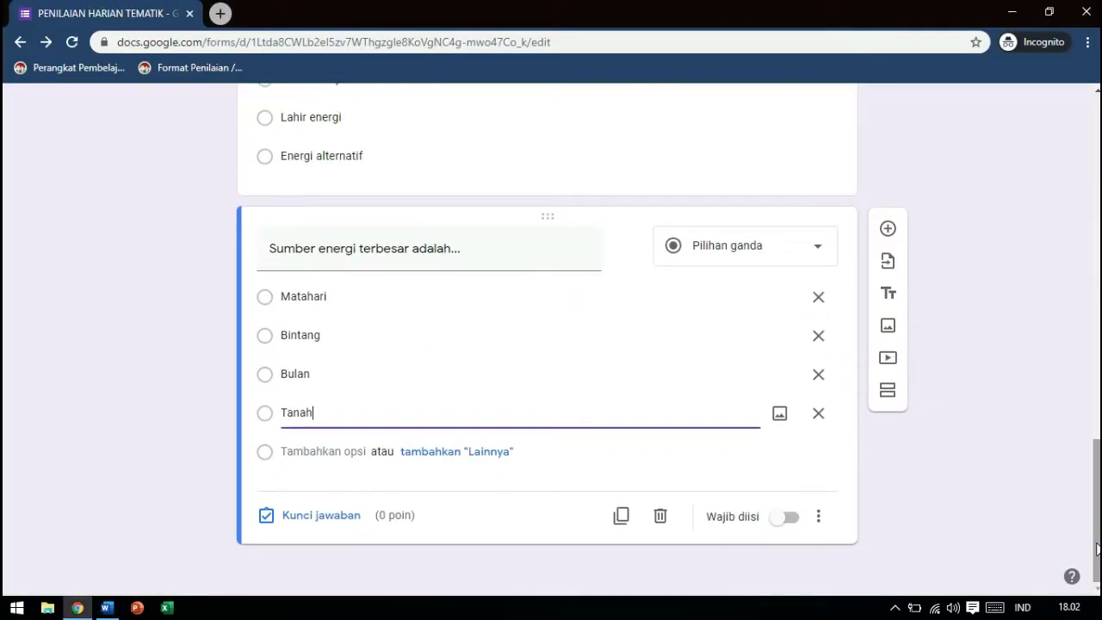
pyautogui.click(322, 516)
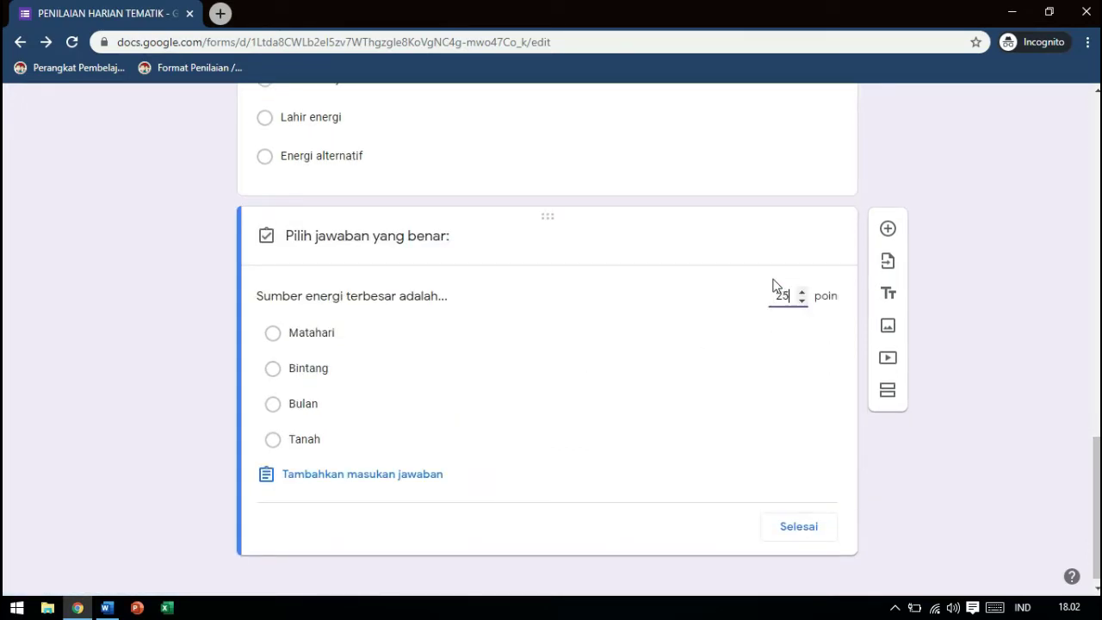
pyautogui.click(315, 336)
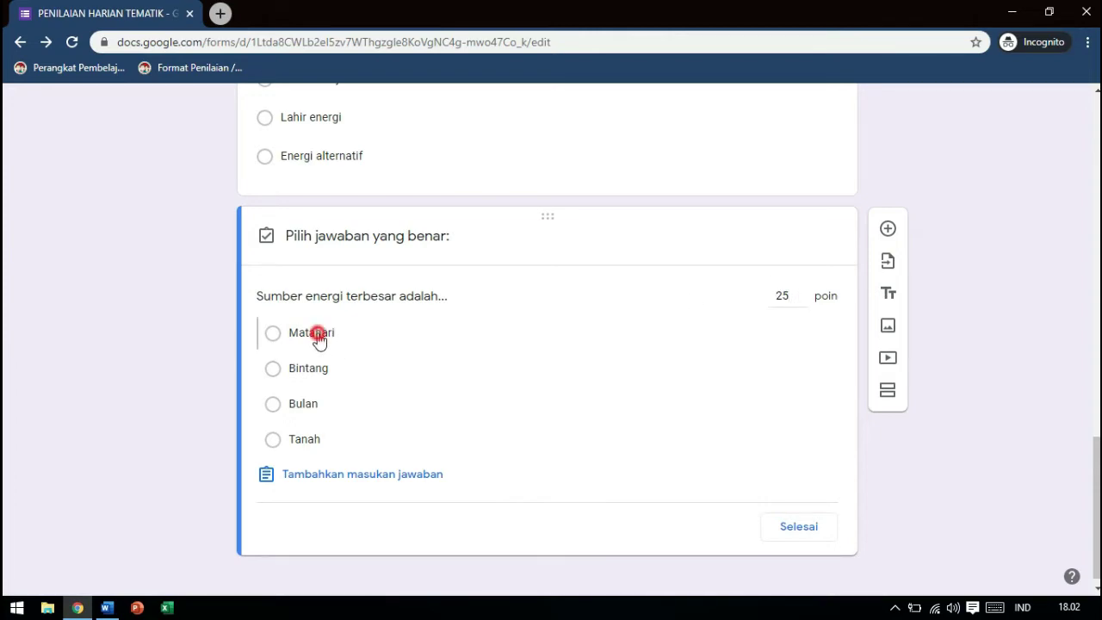
pyautogui.click(798, 529)
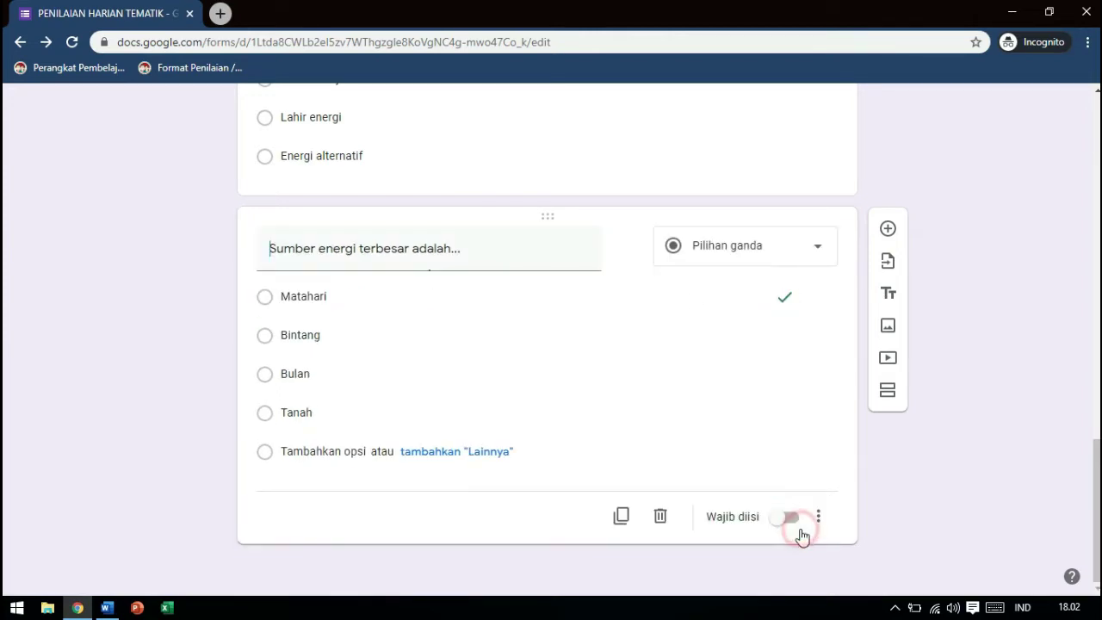
pyautogui.click(887, 228)
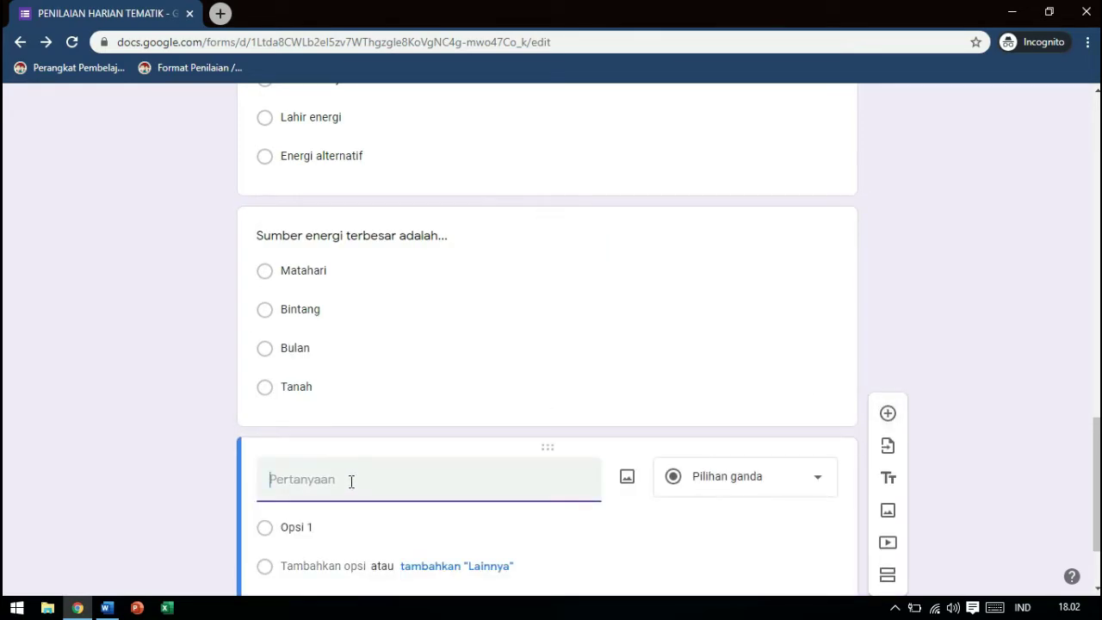
# Save the question 13 clock picture from the Word document as a PNG picture named 1
pyautogui.click(107, 608)
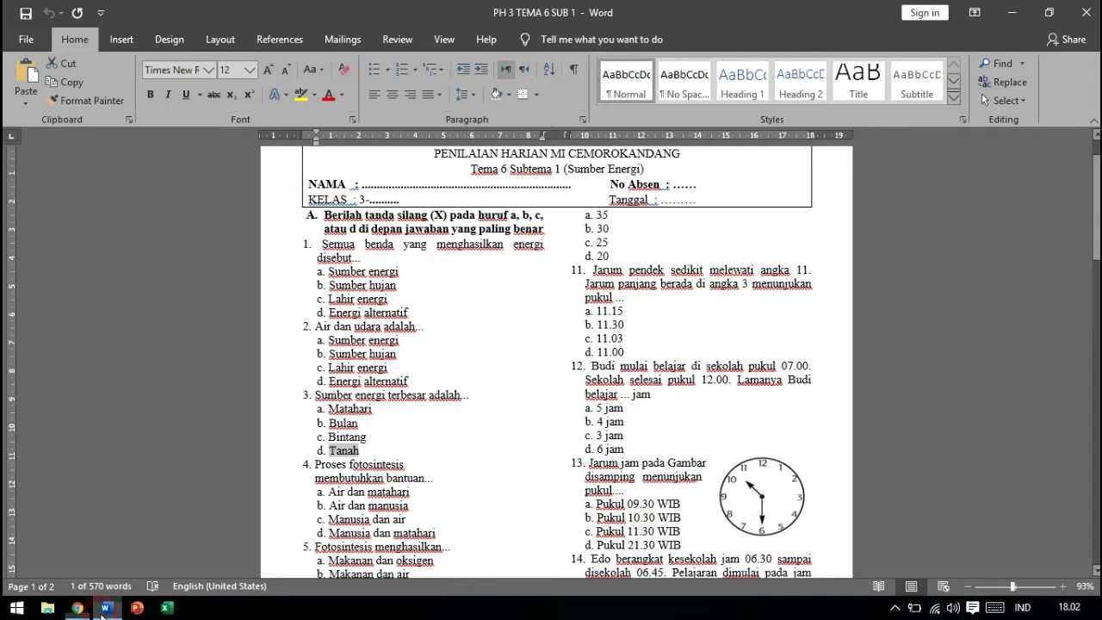
pyautogui.click(763, 487)
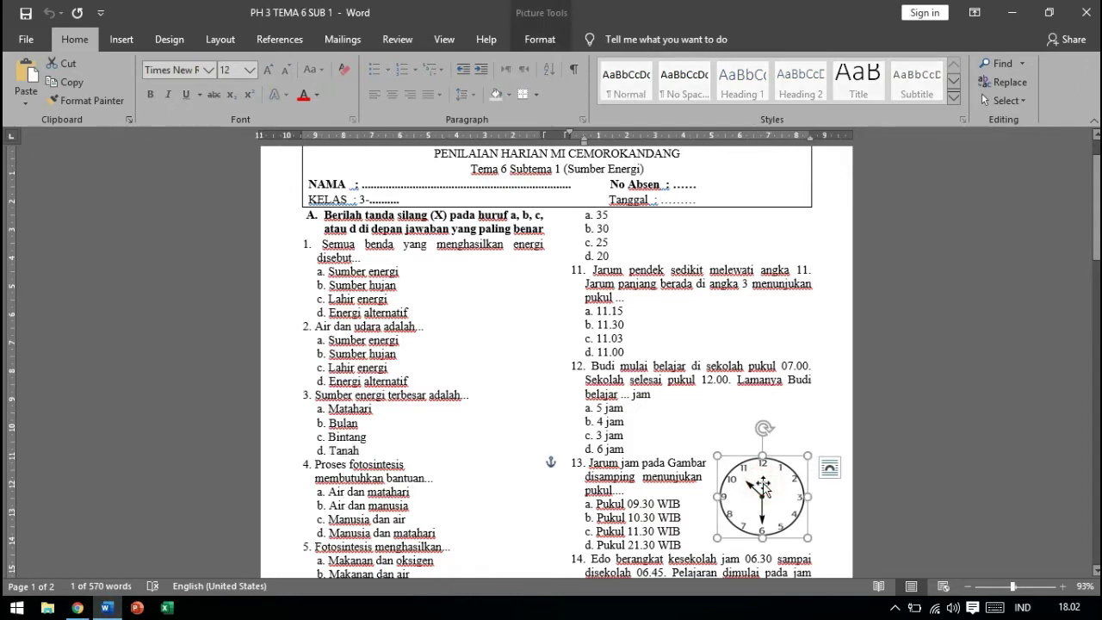
pyautogui.click(779, 413)
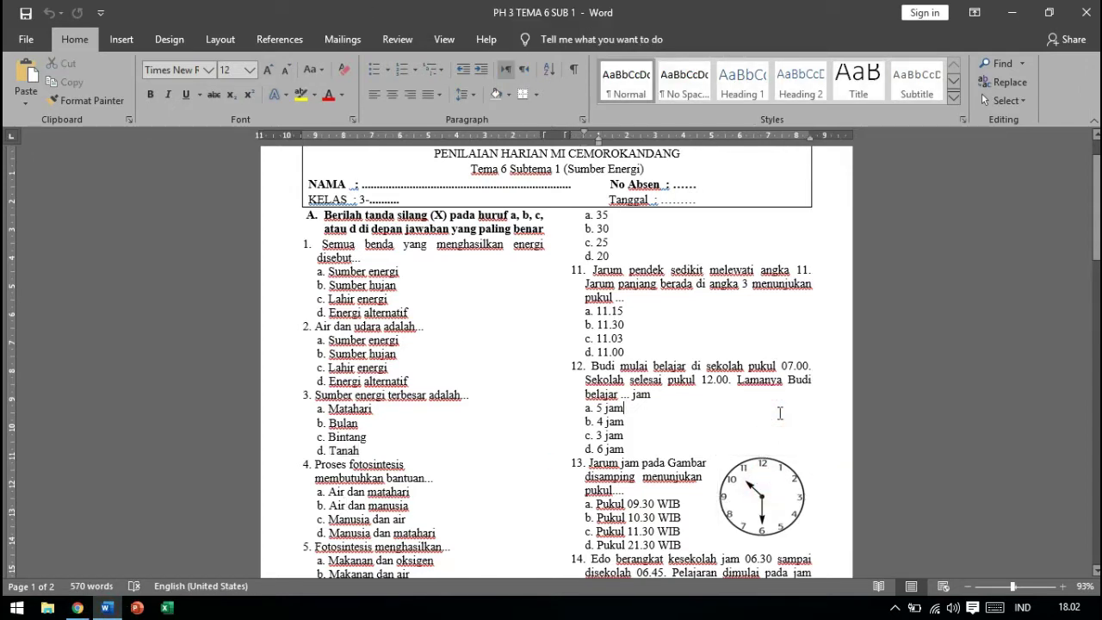
pyautogui.click(755, 492)
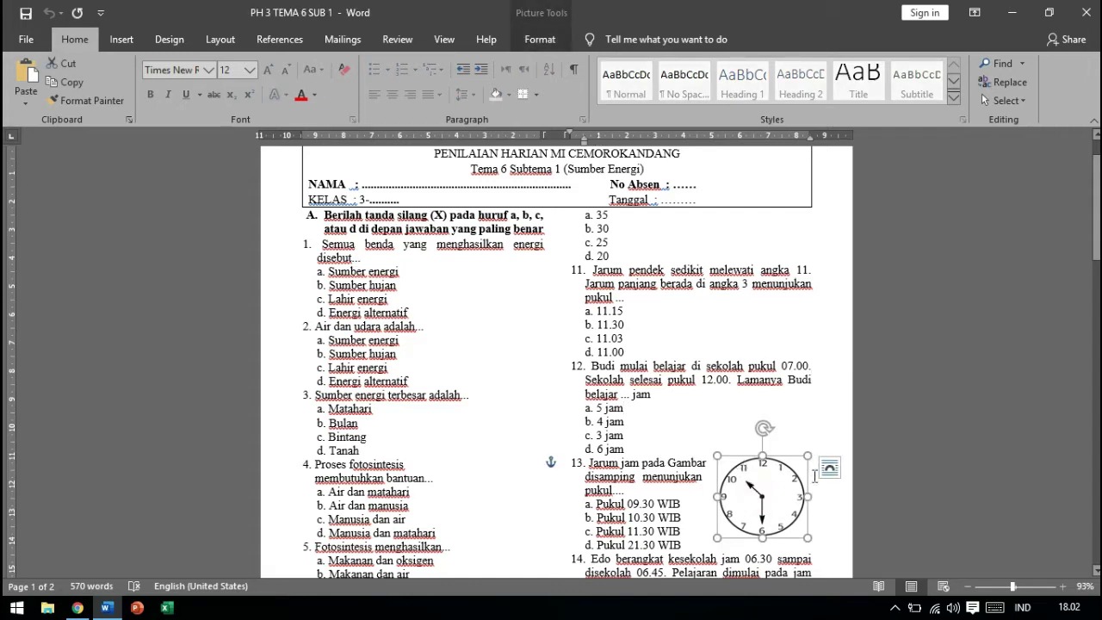
pyautogui.click(782, 426)
pyautogui.click(760, 490)
pyautogui.rightClick(760, 491)
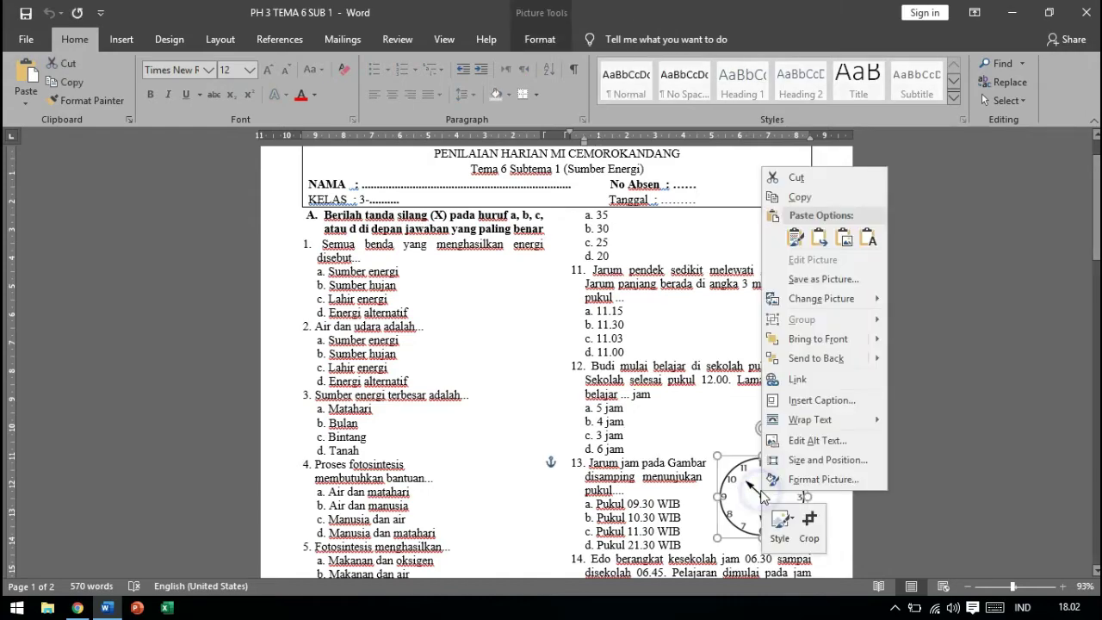
pyautogui.click(849, 279)
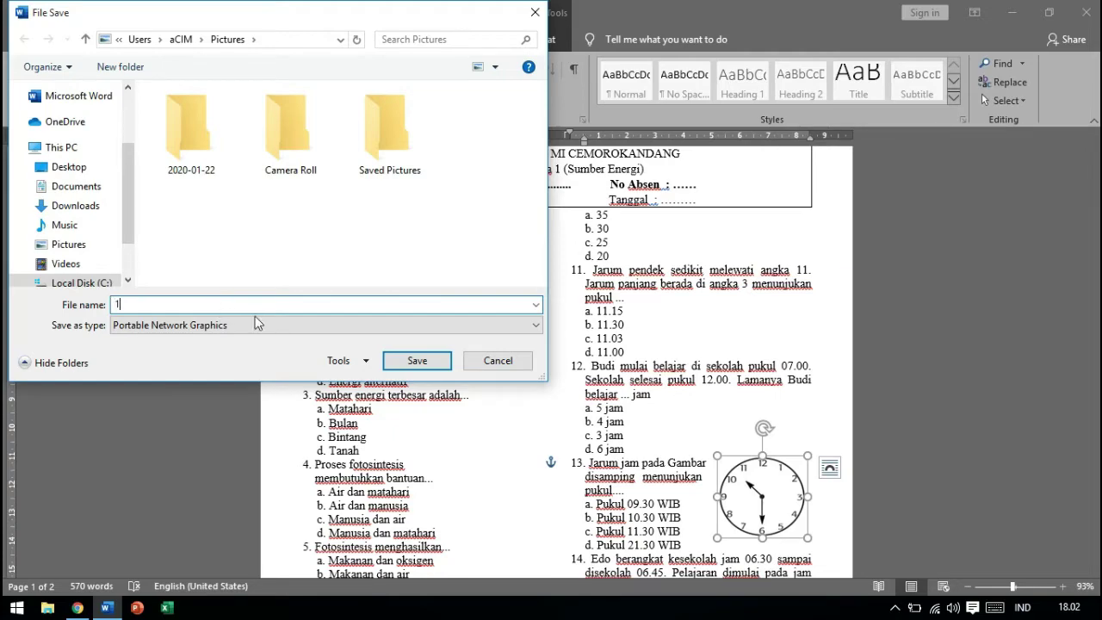
pyautogui.write('1')
pyautogui.click(419, 360)
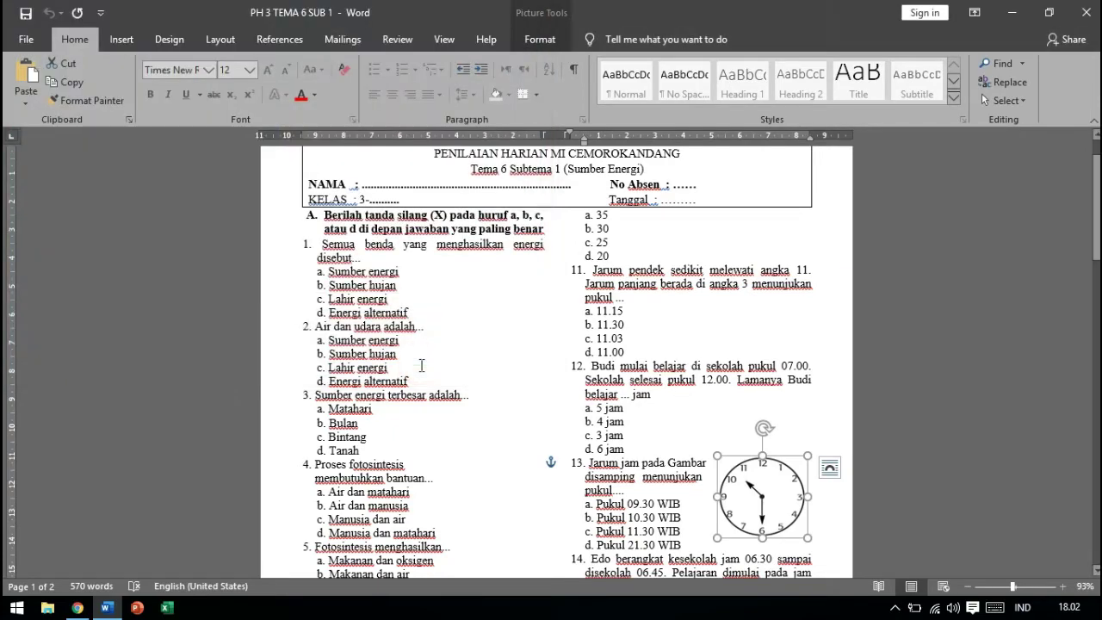
pyautogui.click(801, 416)
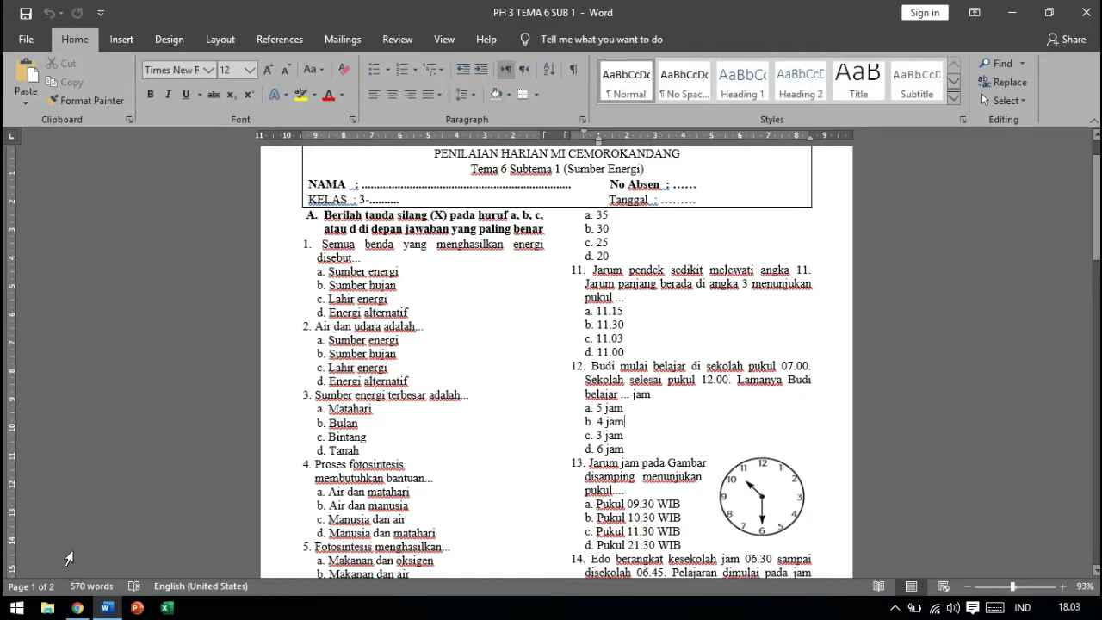
# Capture the area around the clock picture with a new Snipping Tool snip
pyautogui.click(17, 607)
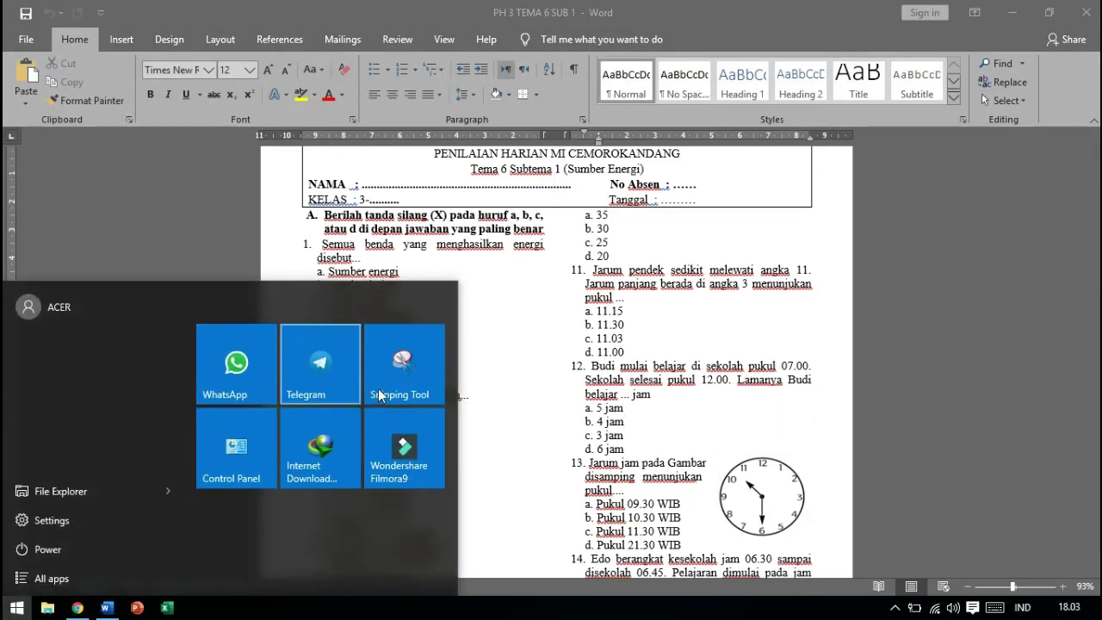
pyautogui.click(390, 380)
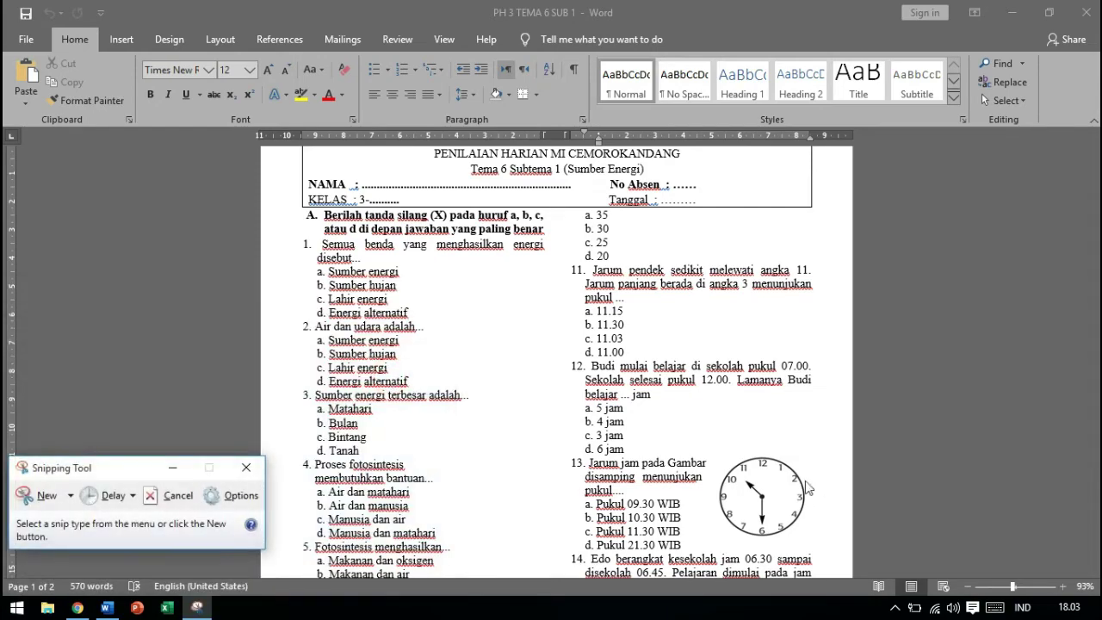
pyautogui.click(41, 493)
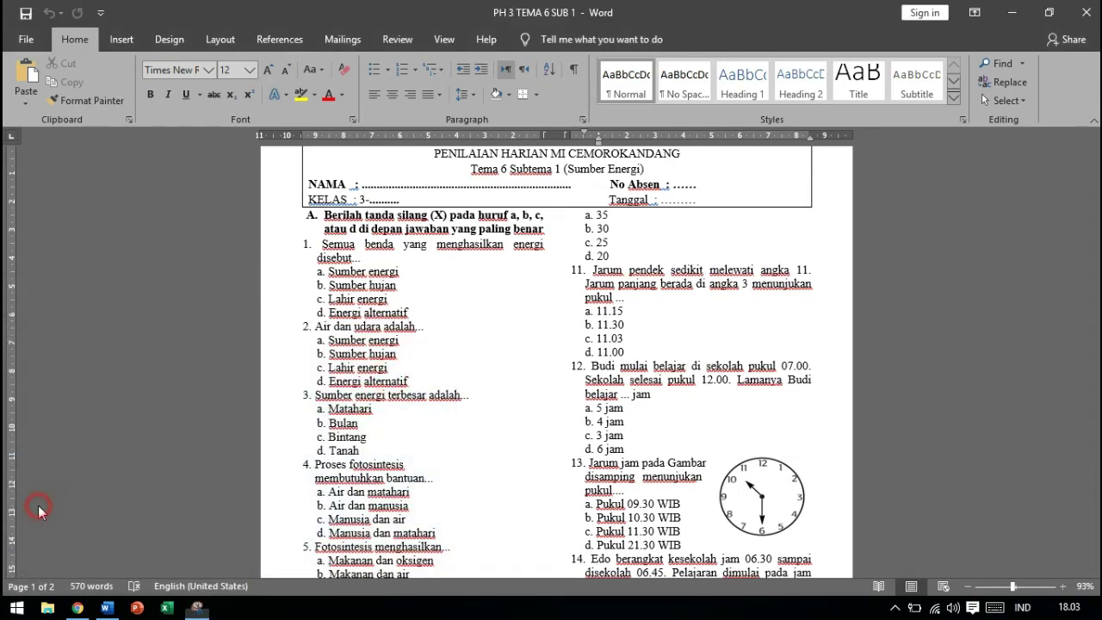
pyautogui.moveTo(712, 451); pyautogui.dragTo(811, 544)
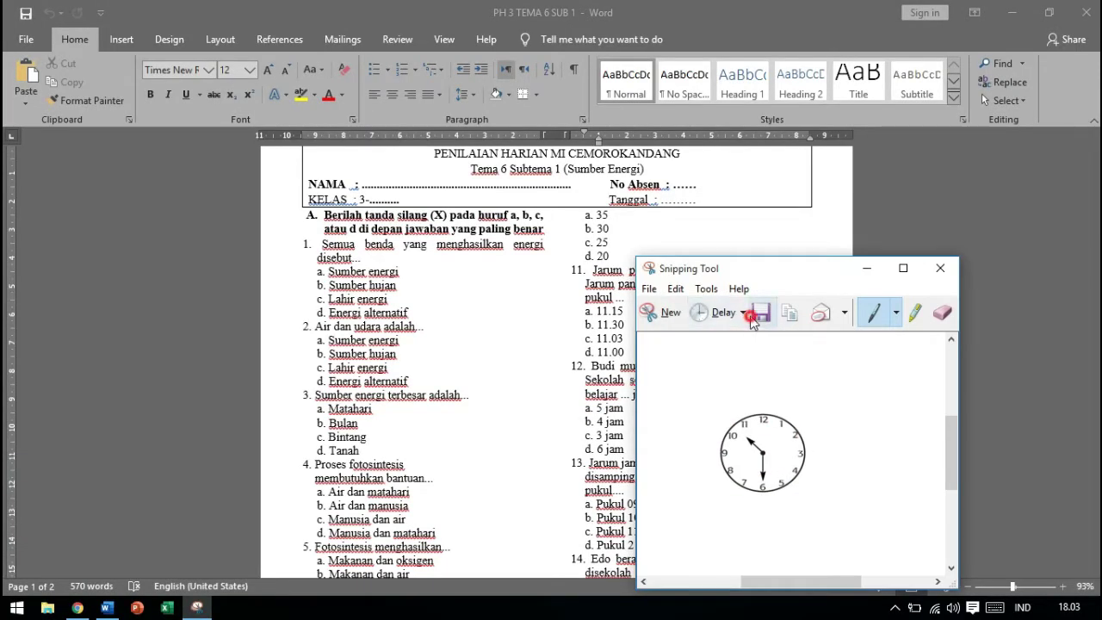
# Save the snip as JPEG file 1 on Local Disk (D:), then select question 13's text in Word
pyautogui.click(761, 312)
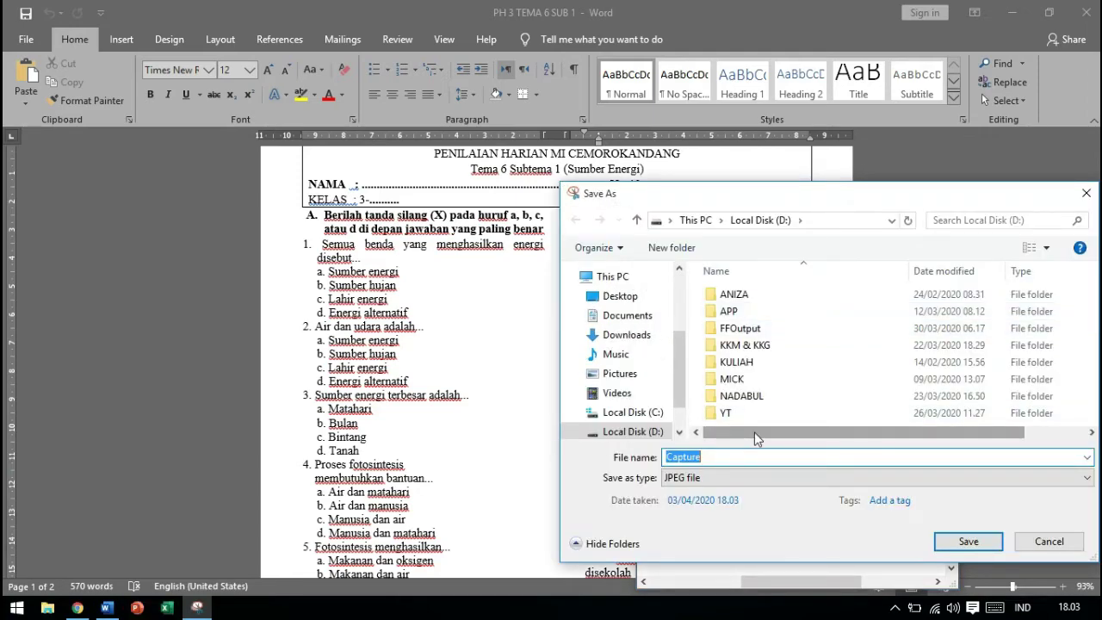
pyautogui.write('1')
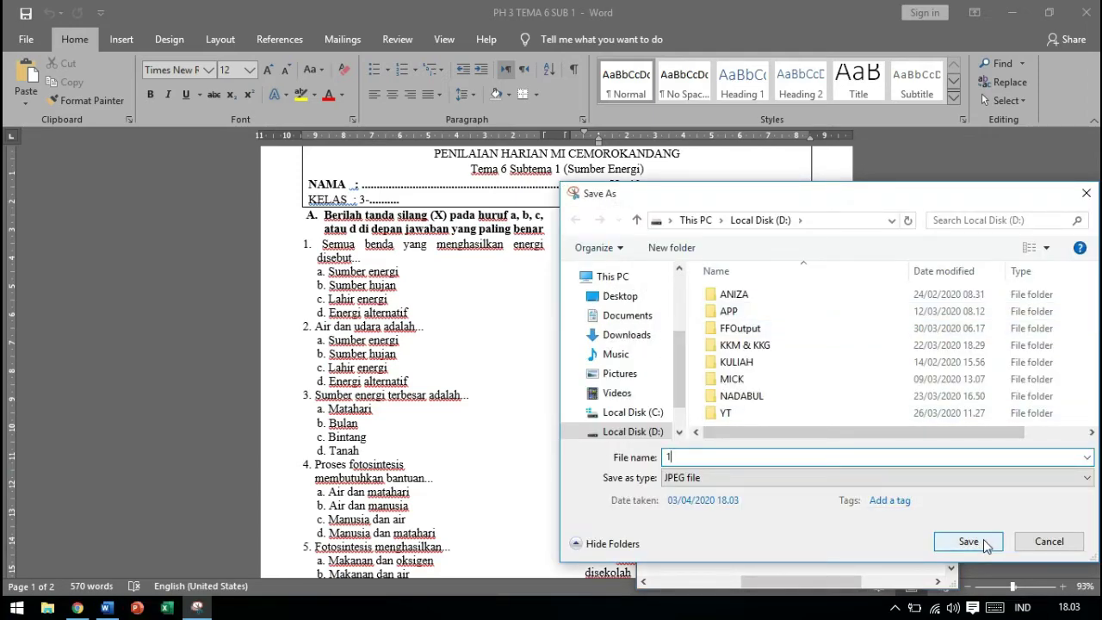
pyautogui.click(969, 542)
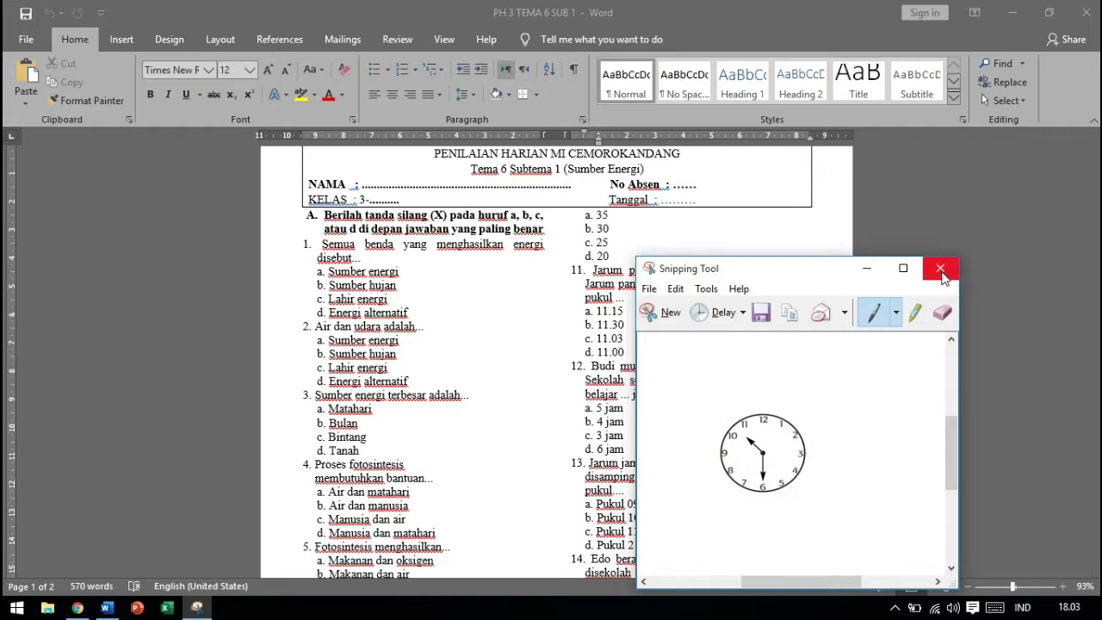
pyautogui.click(940, 269)
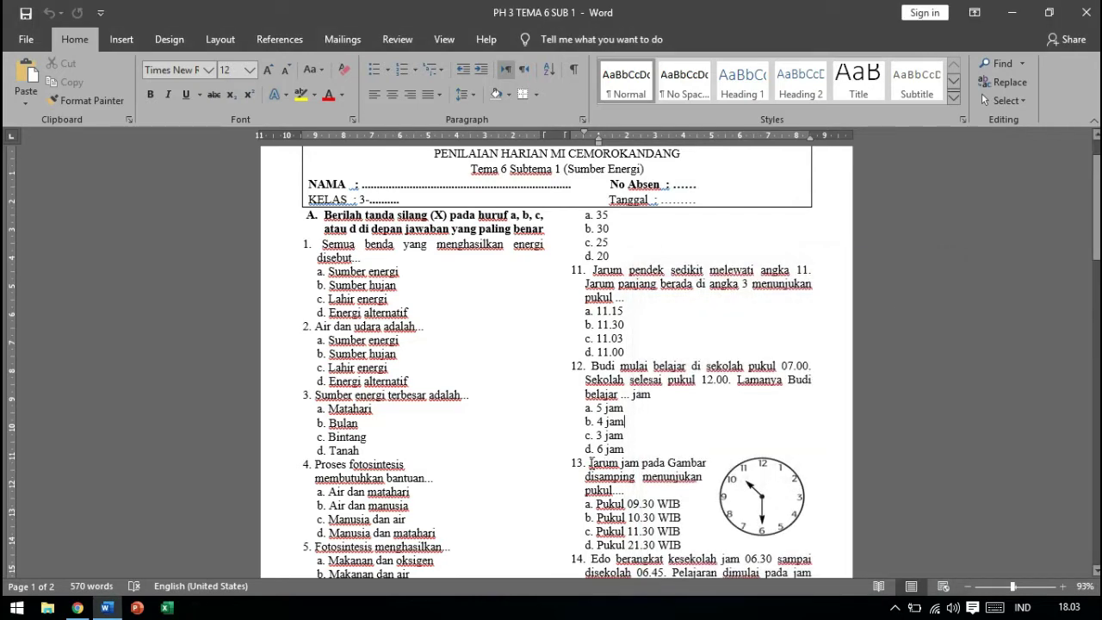
pyautogui.moveTo(589, 462); pyautogui.dragTo(627, 489)
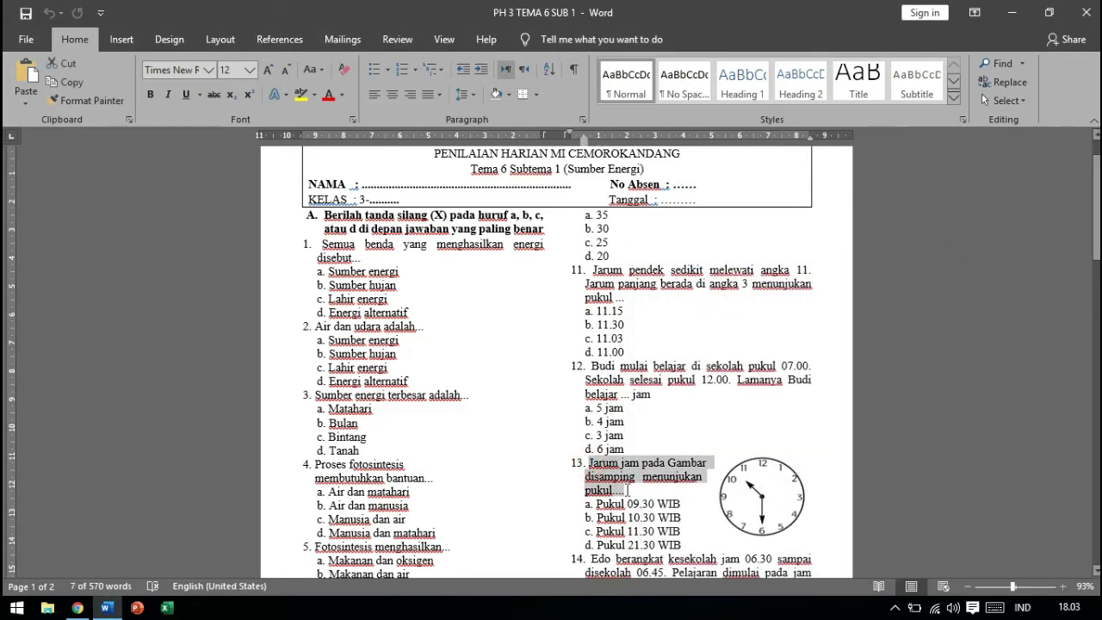
# Paste 'Jarum jam pada Gambar disamping menunjukanpukul....' as the new question and bring up image insertion
pyautogui.hotkey('alt', 'Tab')
pyautogui.click(336, 474)
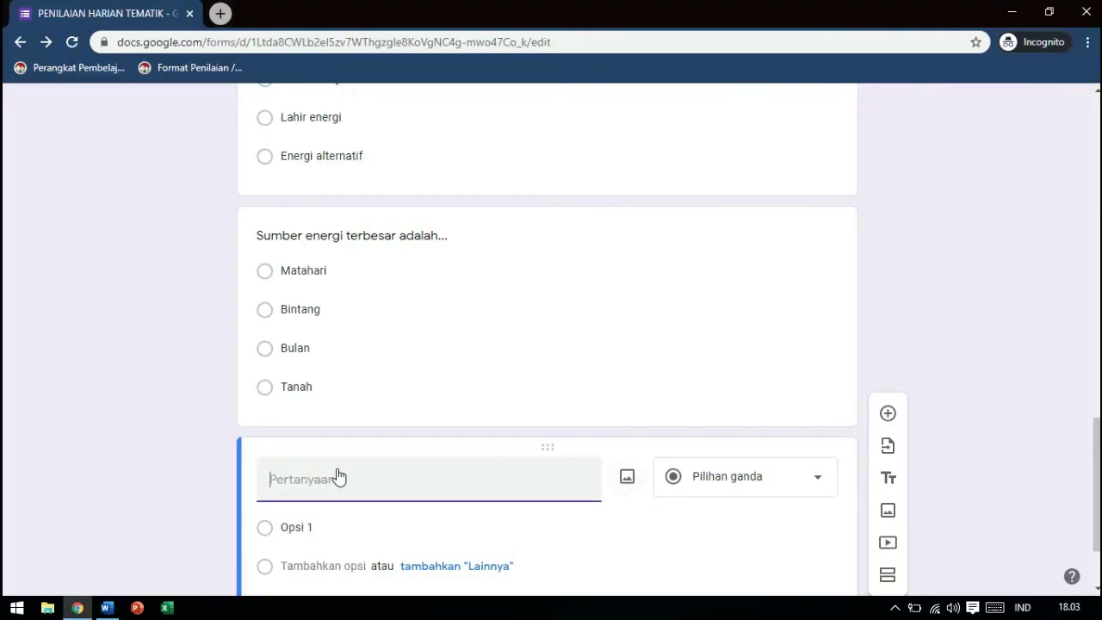
pyautogui.write('Jarum jam pada Gambar disamping menunjukanpukul....')
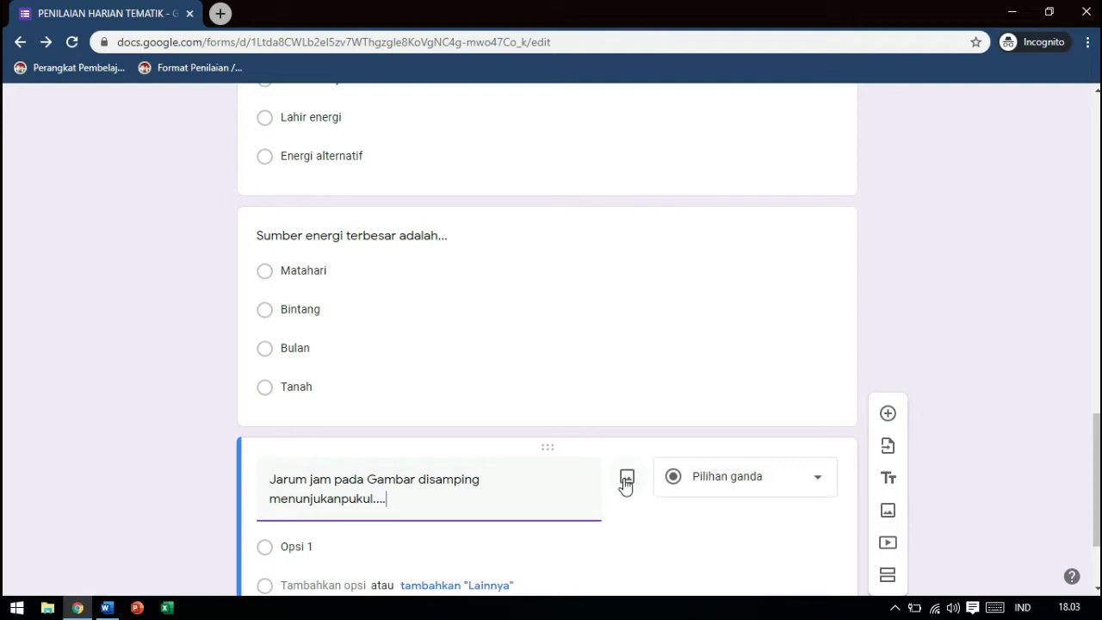
pyautogui.click(626, 480)
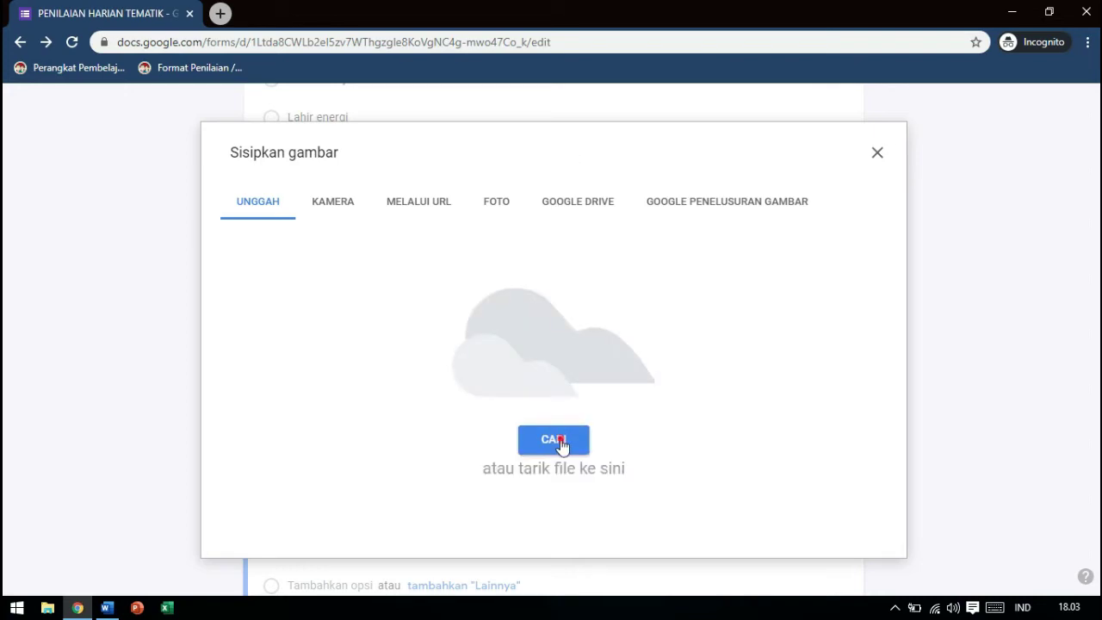
# Upload the clock image 1.jpg from Local Disk (D:) into the question
pyautogui.click(561, 440)
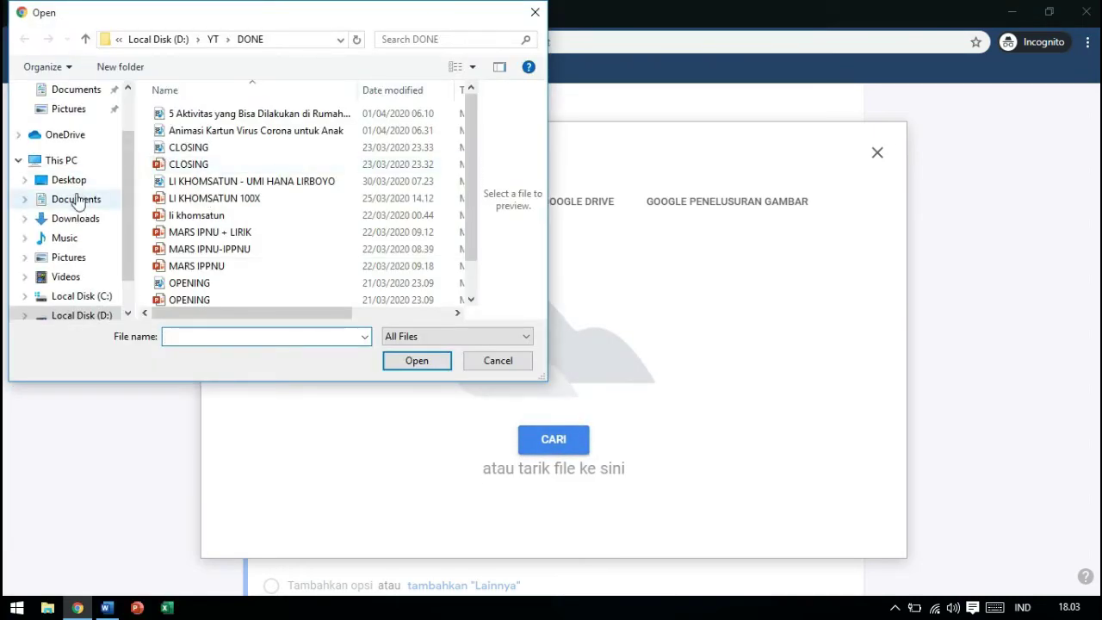
pyautogui.click(86, 316)
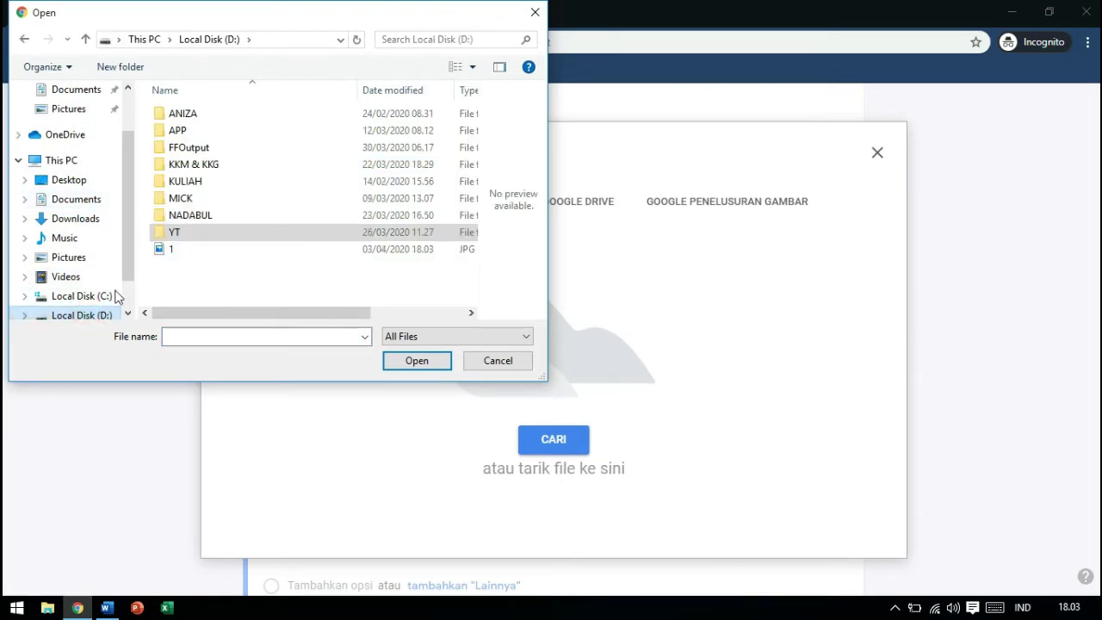
pyautogui.click(177, 249)
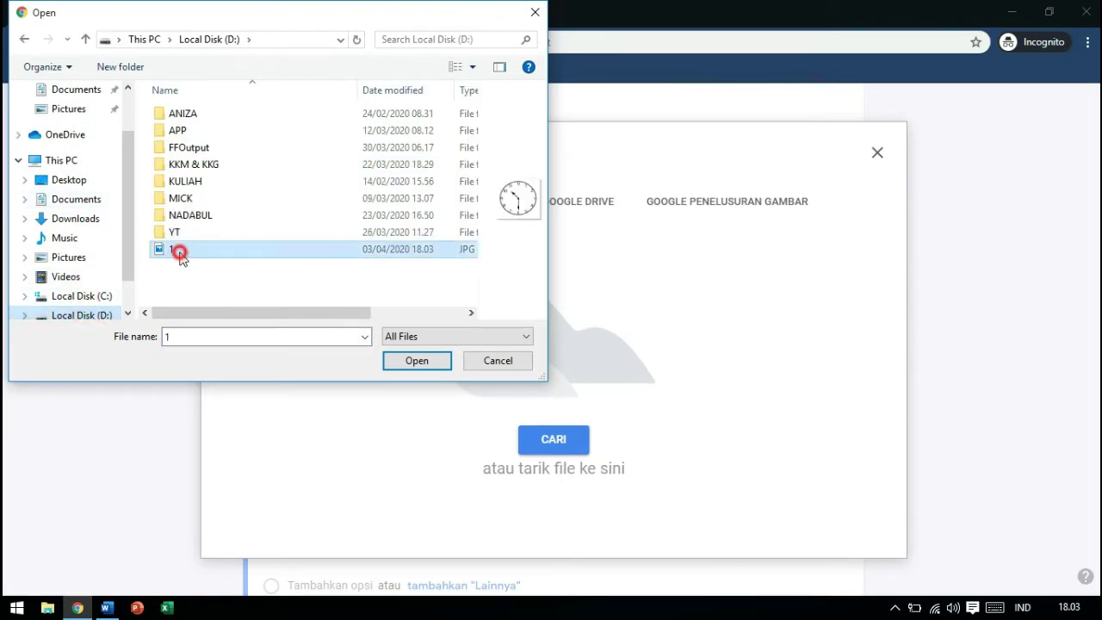
pyautogui.click(415, 361)
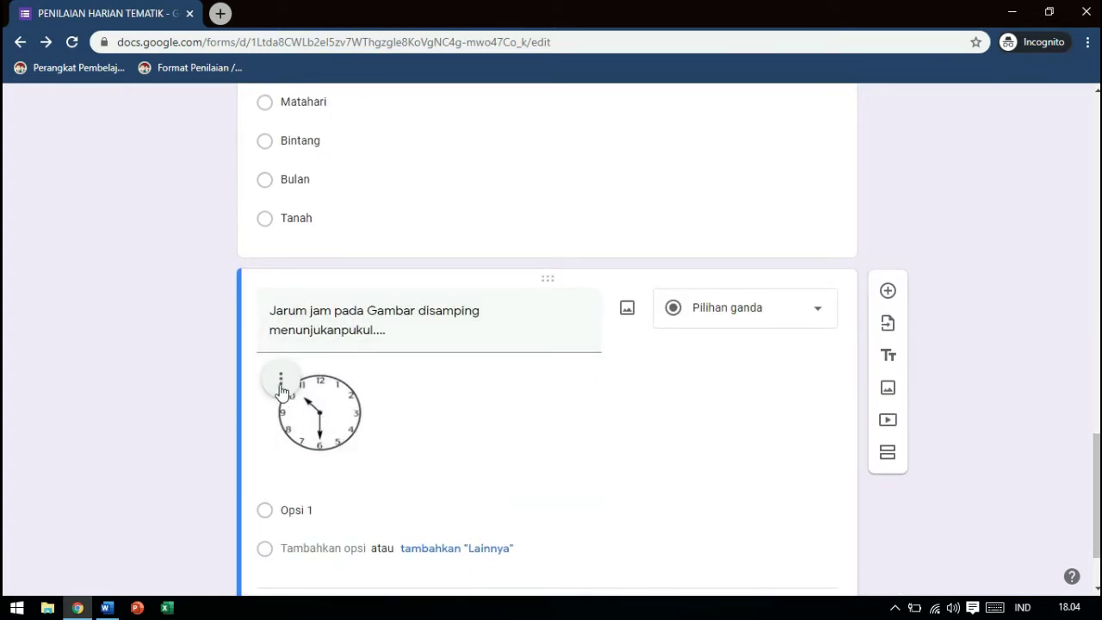
# Align the clock image left (Rata kiri) and enlarge it to about 183×167 px
pyautogui.click(280, 383)
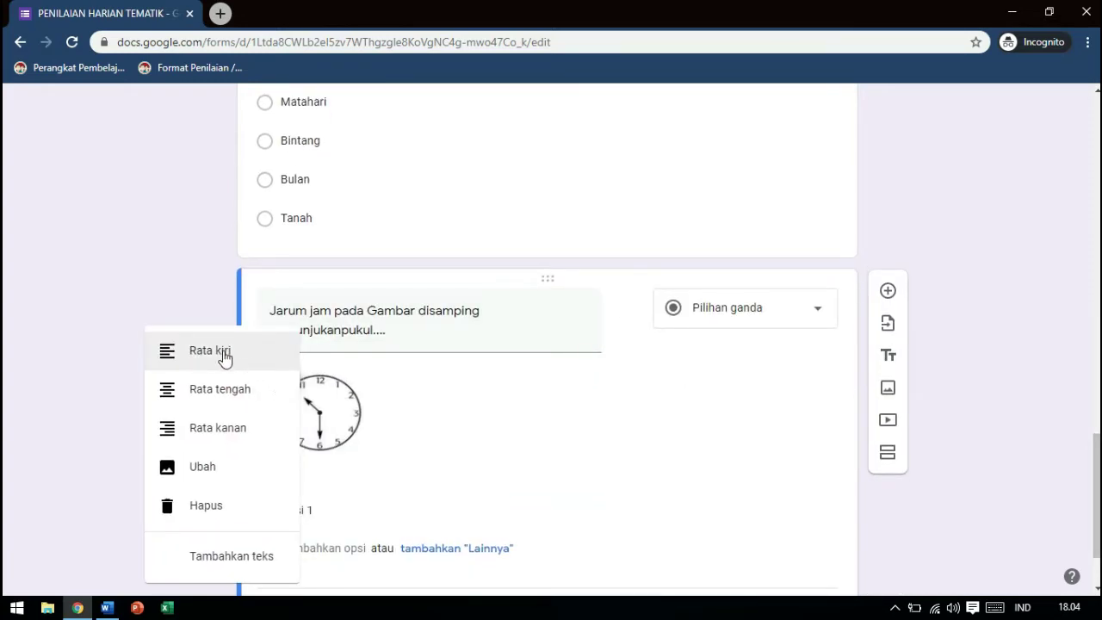
pyautogui.click(232, 390)
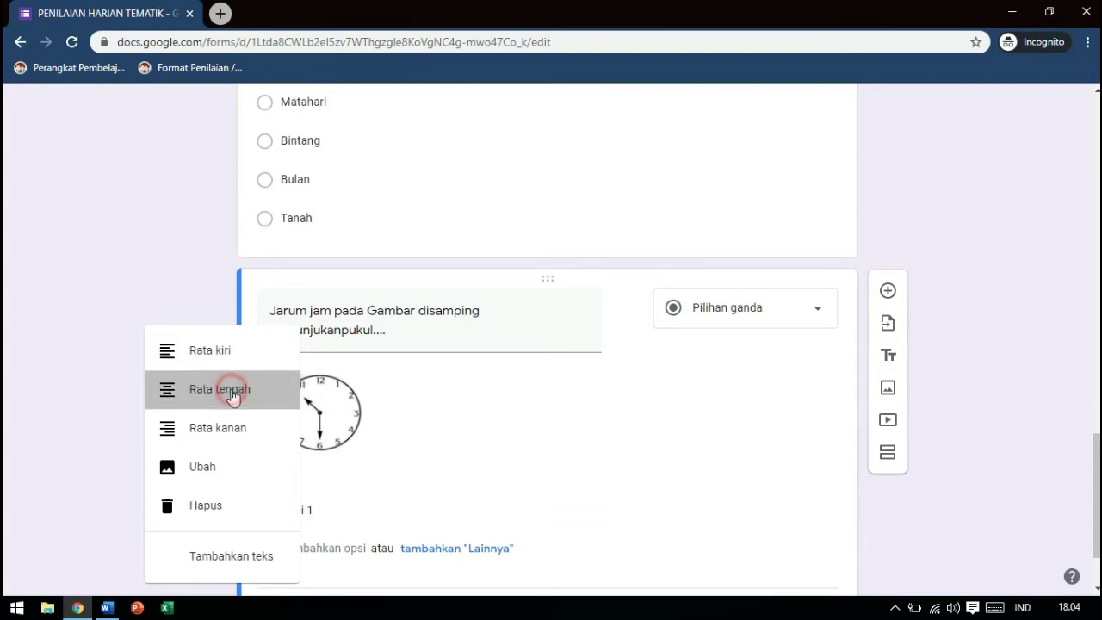
pyautogui.click(511, 380)
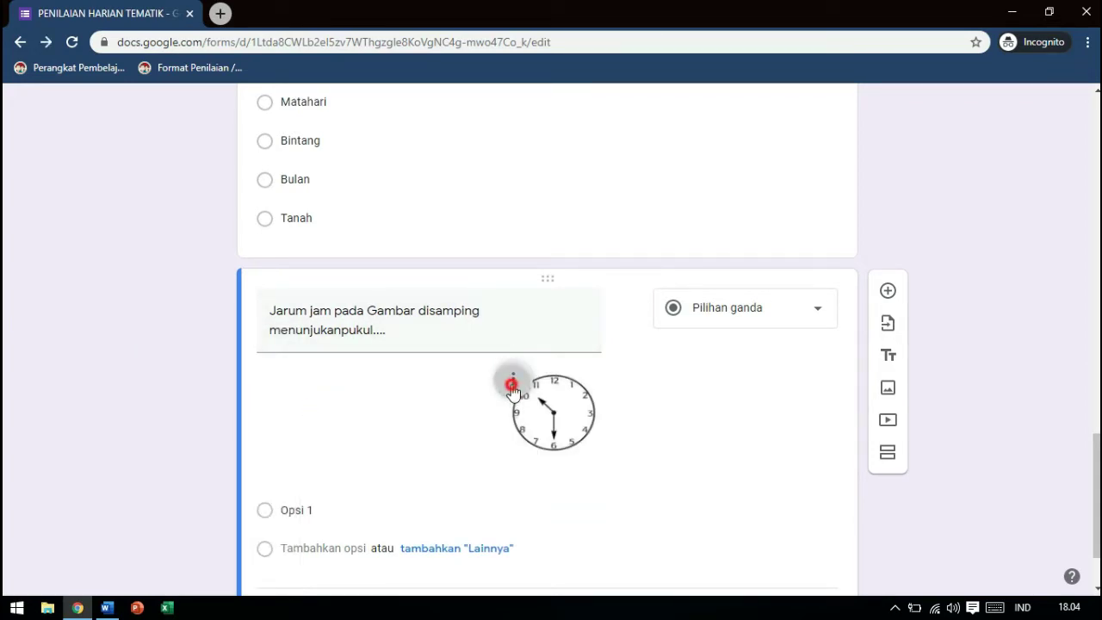
pyautogui.click(442, 358)
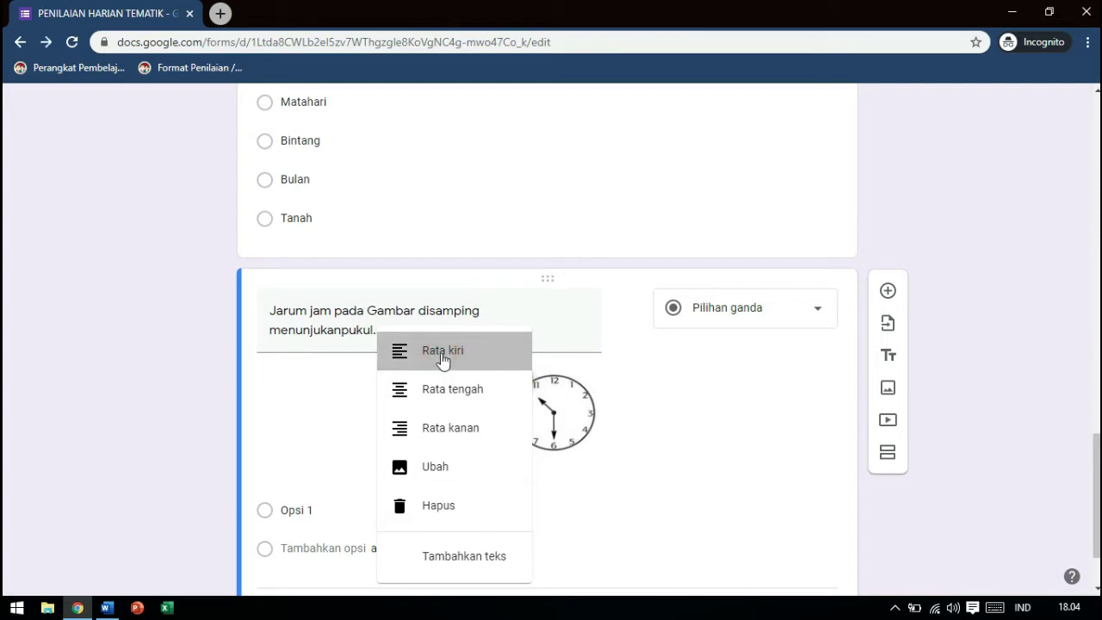
pyautogui.click(314, 428)
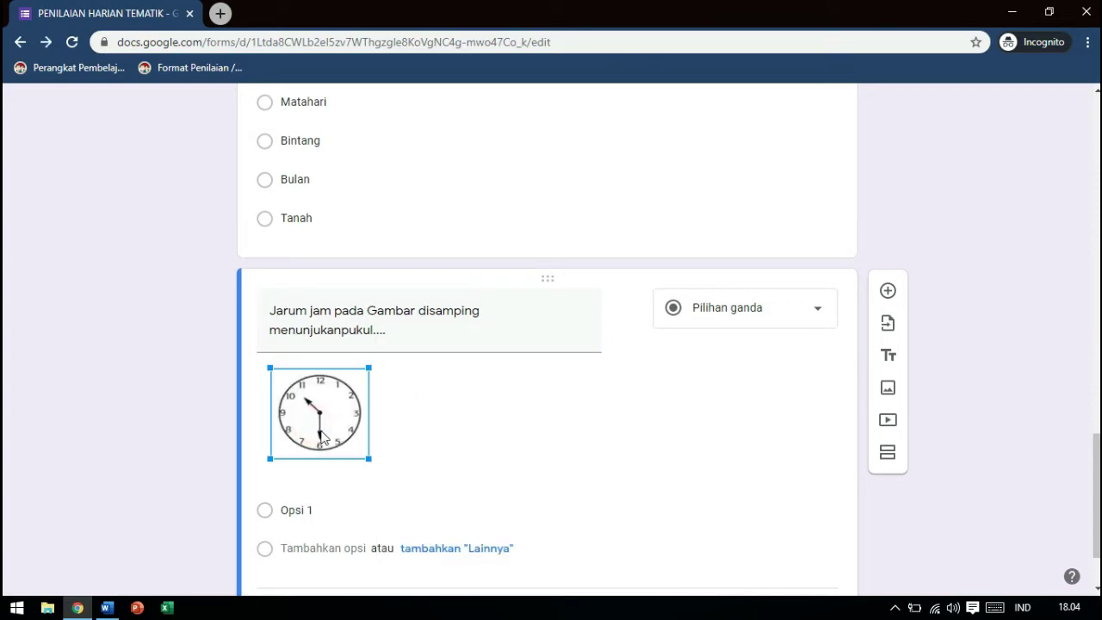
pyautogui.moveTo(368, 459); pyautogui.dragTo(428, 512)
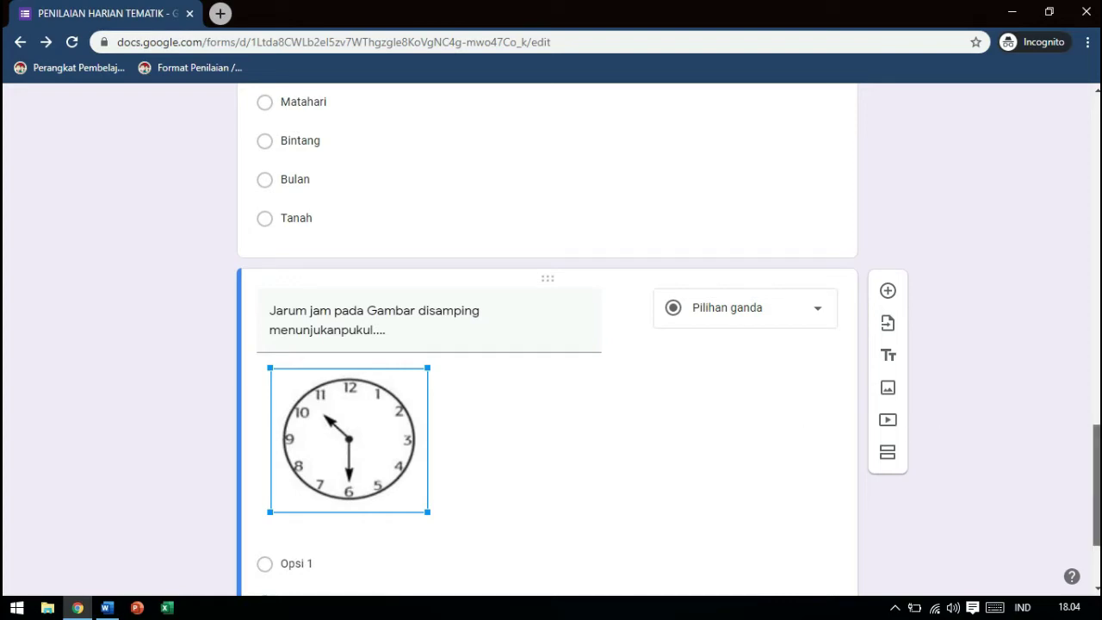
pyautogui.scroll(-3, 495, 390)
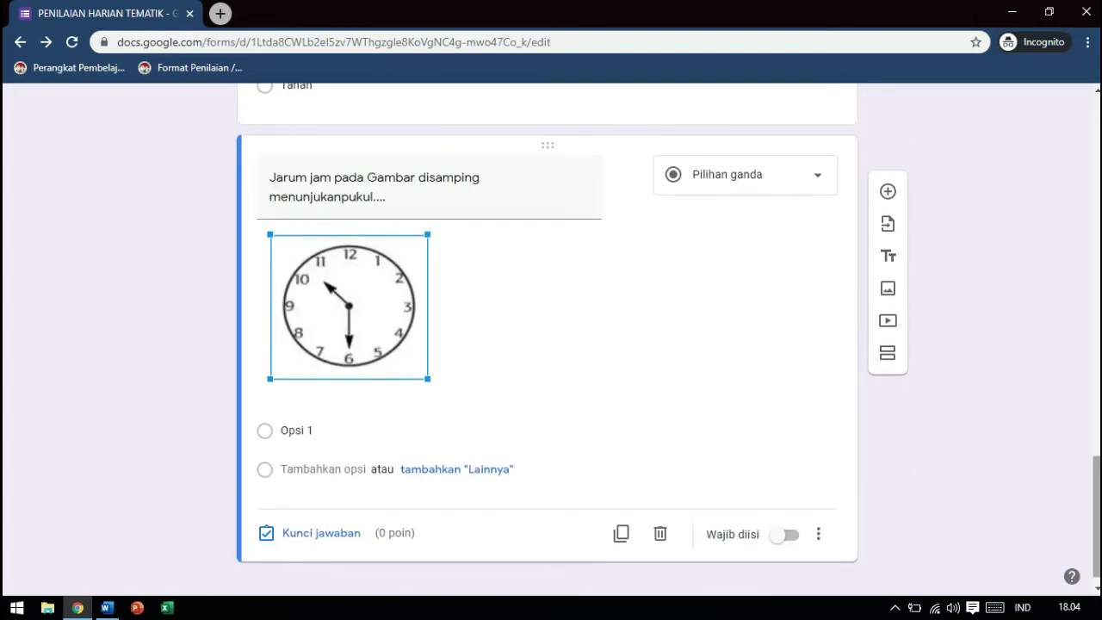
# Add the answer choices 10.00, 10.15, 10.30 and 11.00 to the clock question
pyautogui.click(306, 427)
pyautogui.write('10.00')
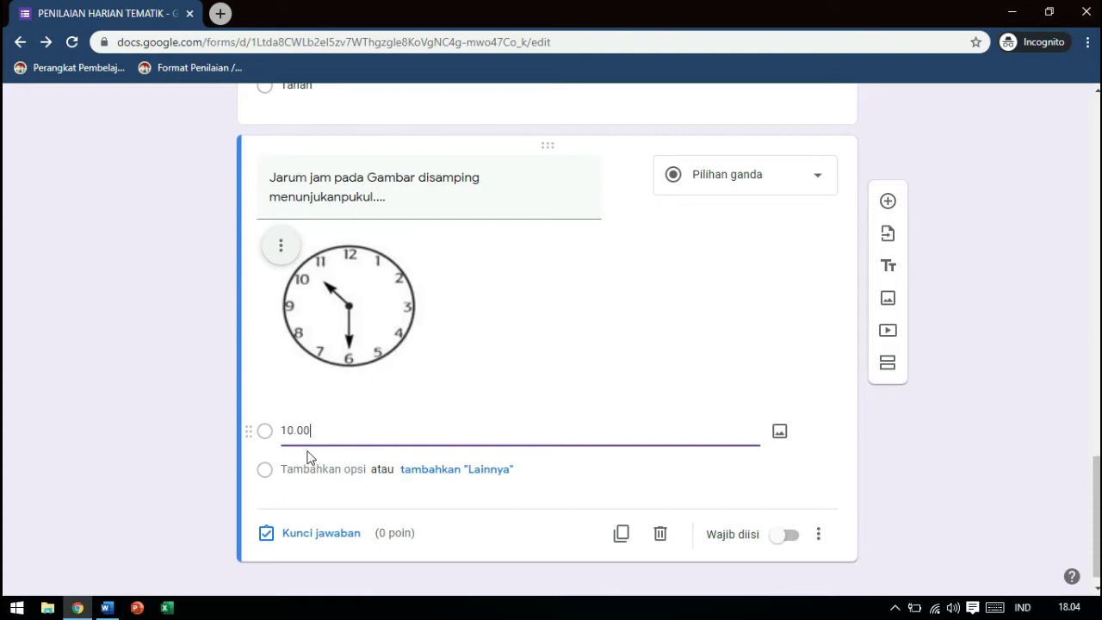
pyautogui.click(309, 469)
pyautogui.write('10.15')
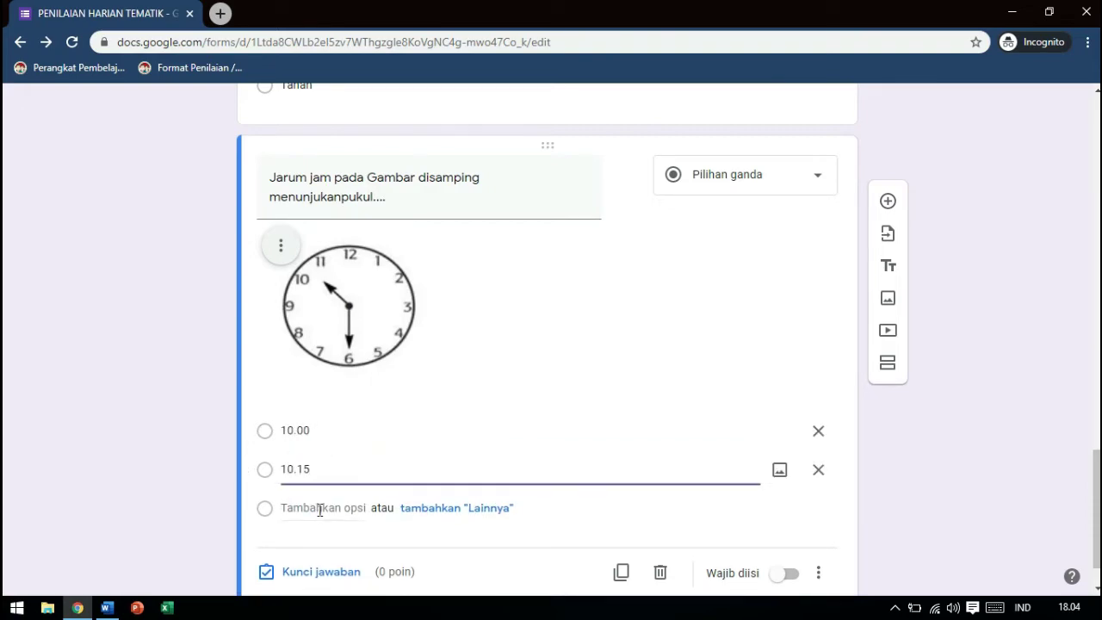
pyautogui.click(315, 509)
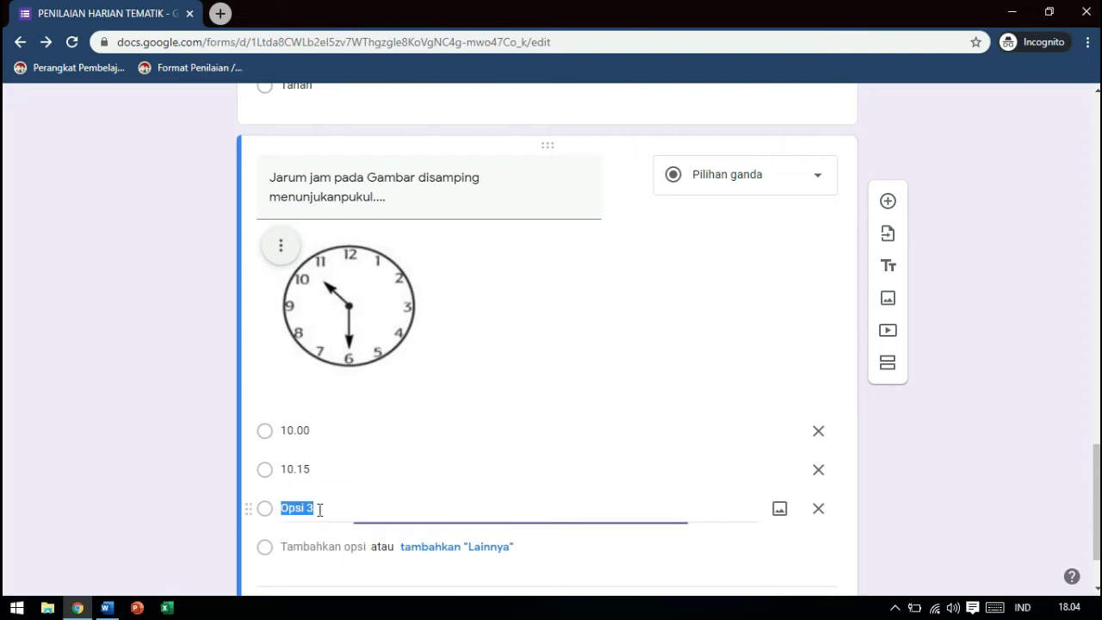
pyautogui.write('10.30')
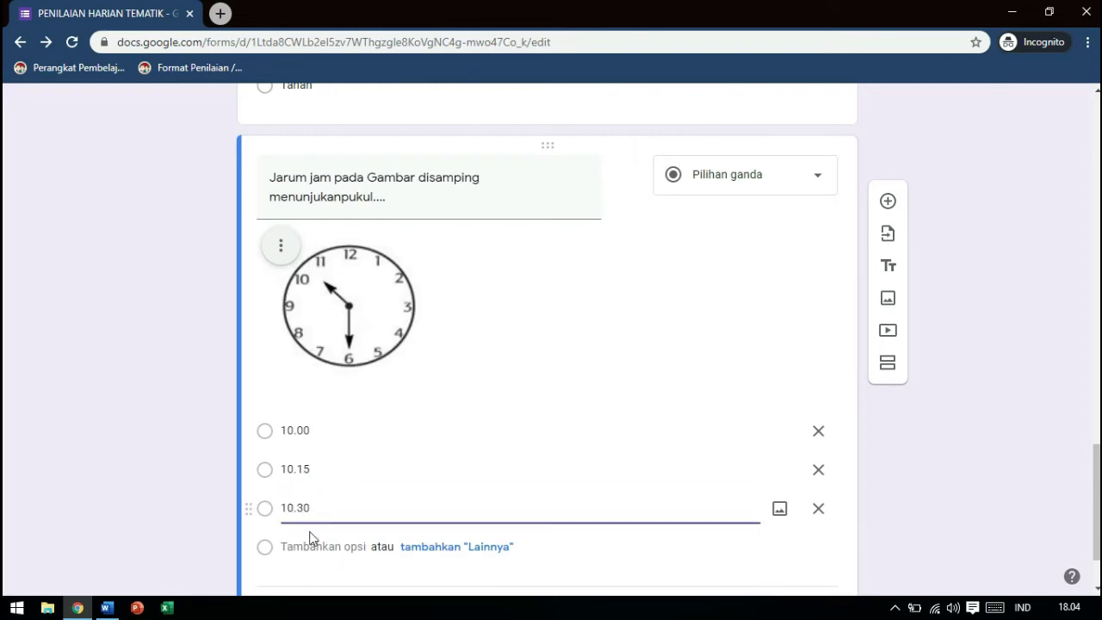
pyautogui.click(308, 532)
pyautogui.click(304, 542)
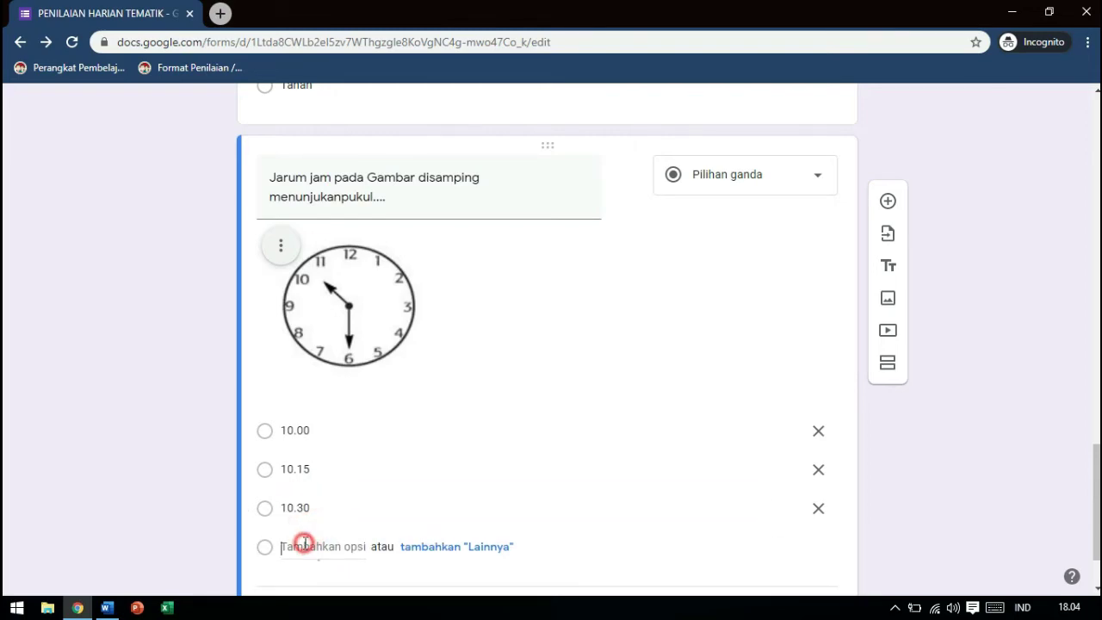
pyautogui.write('11.00')
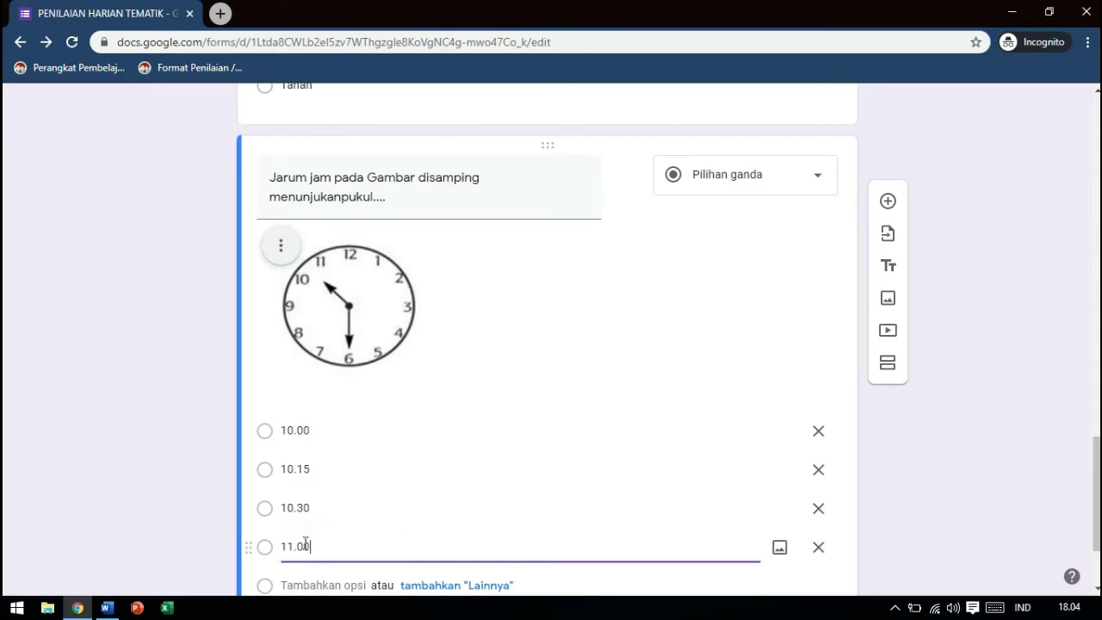
# Reword the question to 'Jarum jam pada Gambar berikut menunjukan pukul....'
pyautogui.tripleClick(342, 198)
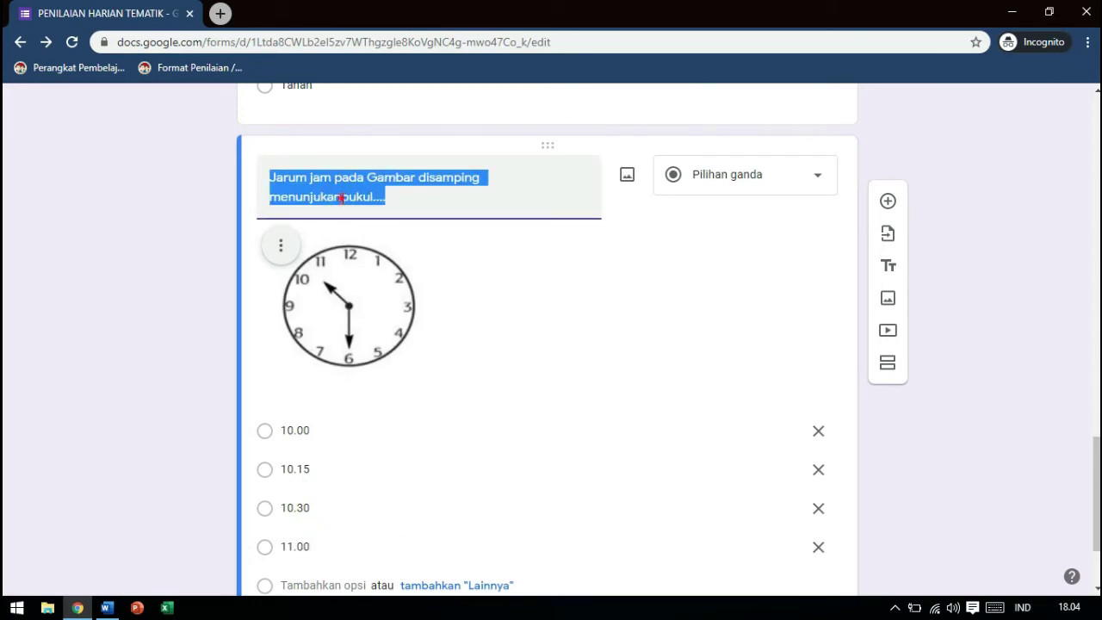
pyautogui.click(342, 198)
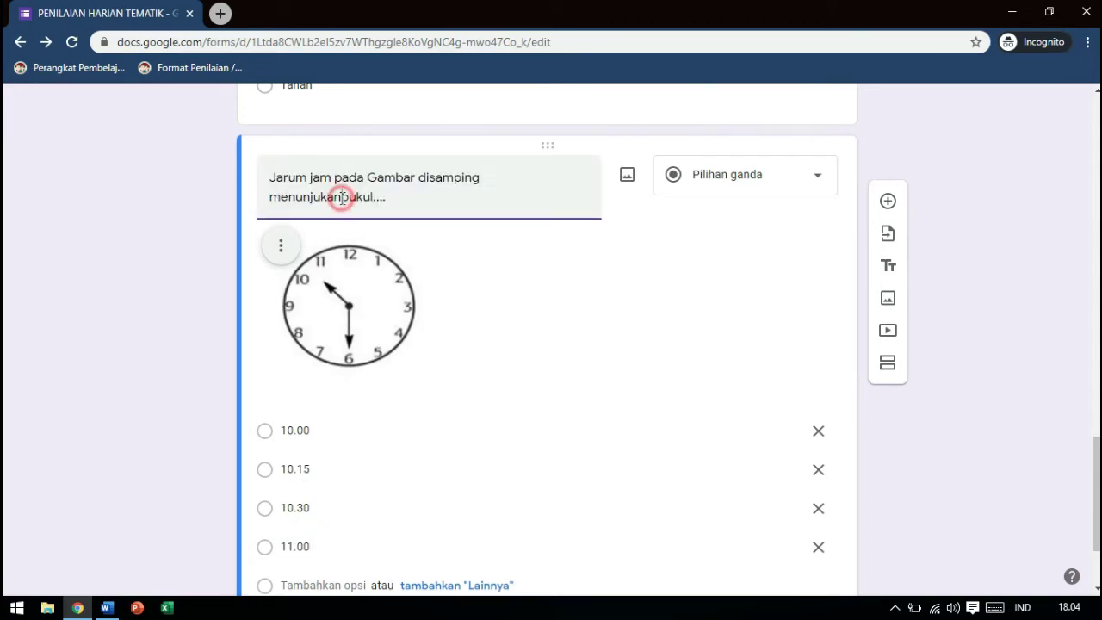
pyautogui.doubleClick(479, 178)
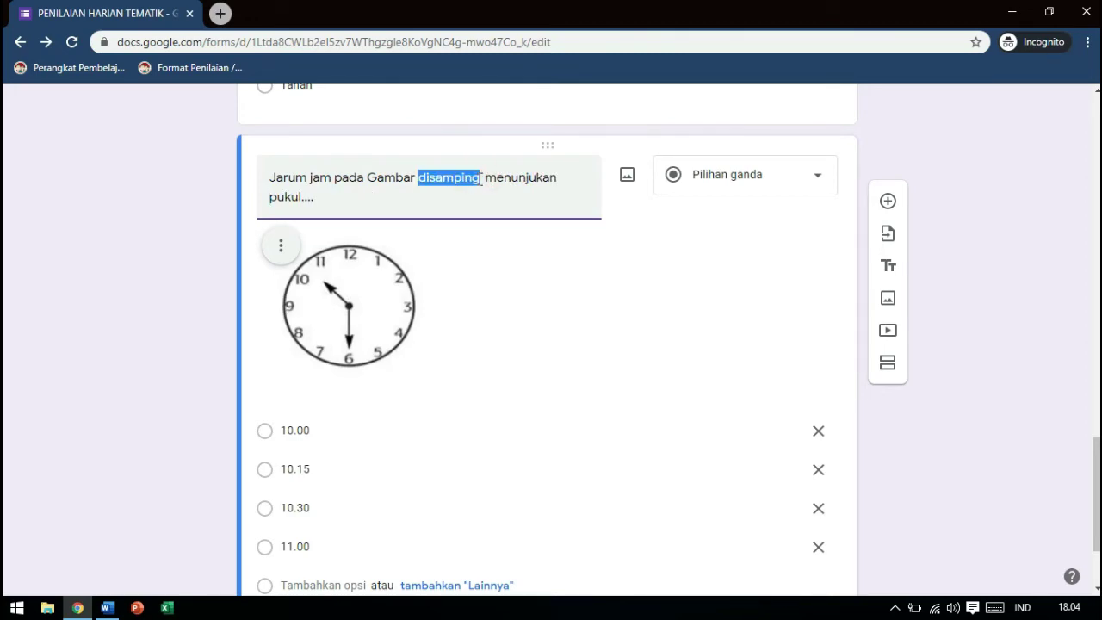
pyautogui.write('B')
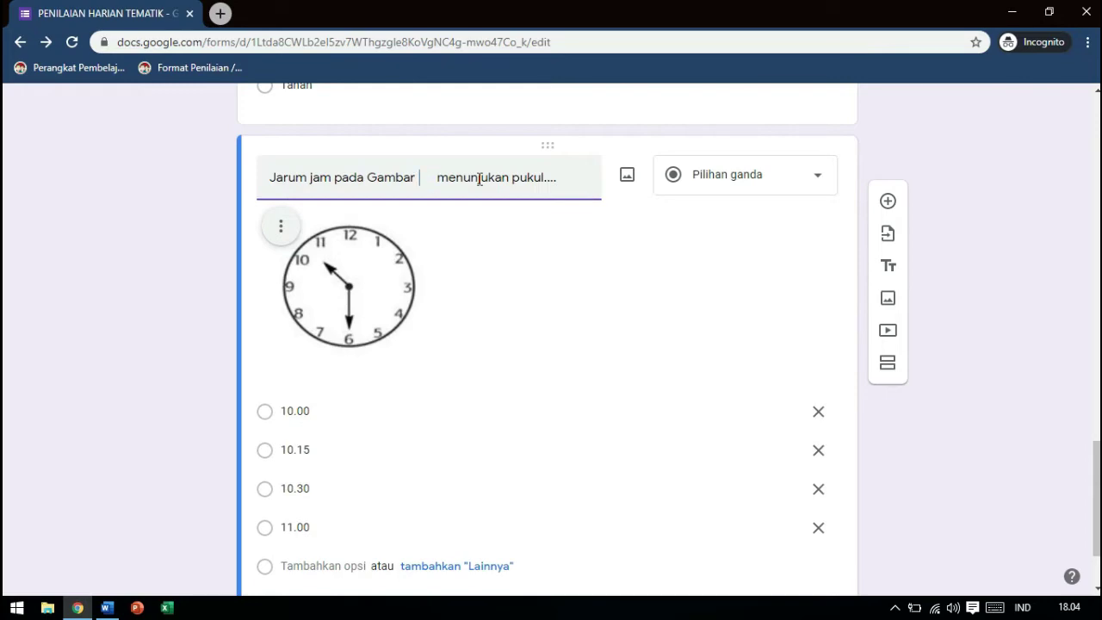
pyautogui.write('erikut')
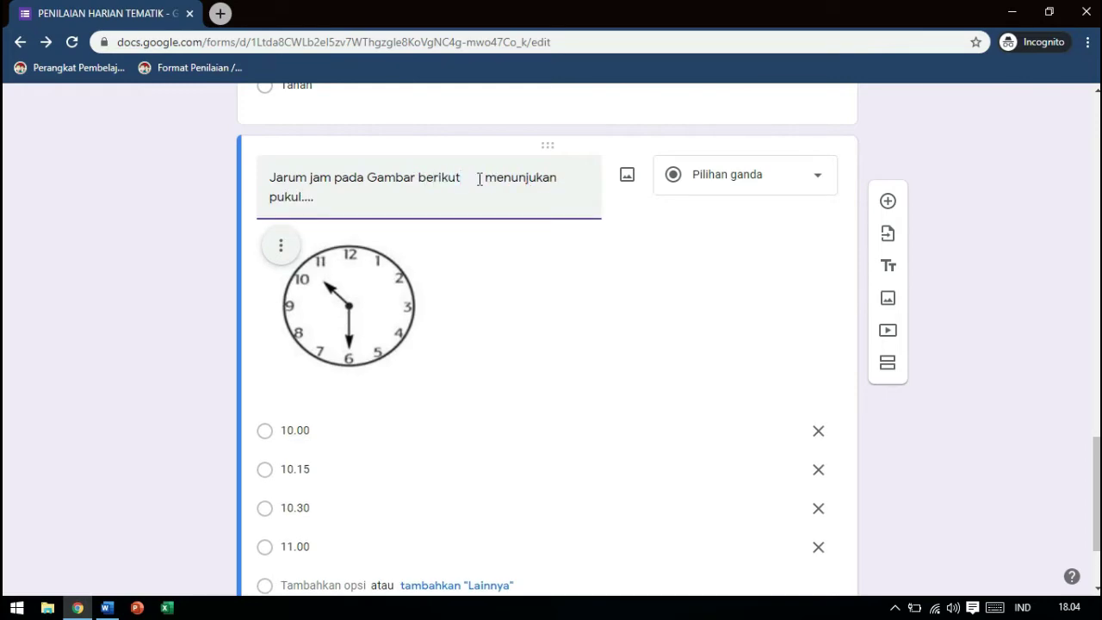
pyautogui.press('BackSpace')
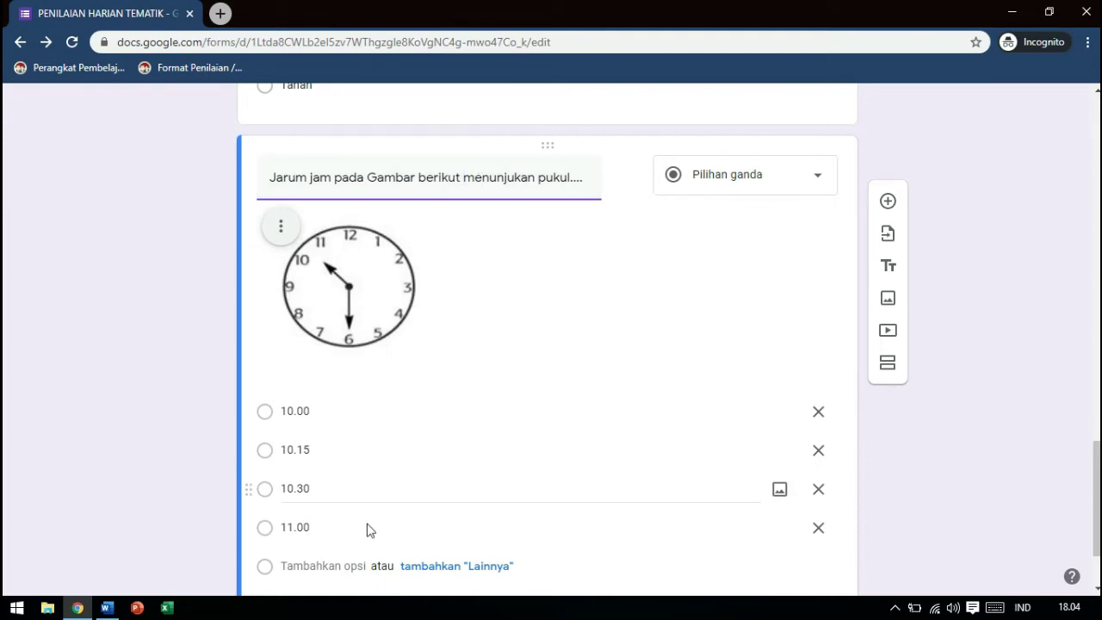
pyautogui.scroll(-2, 547, 344)
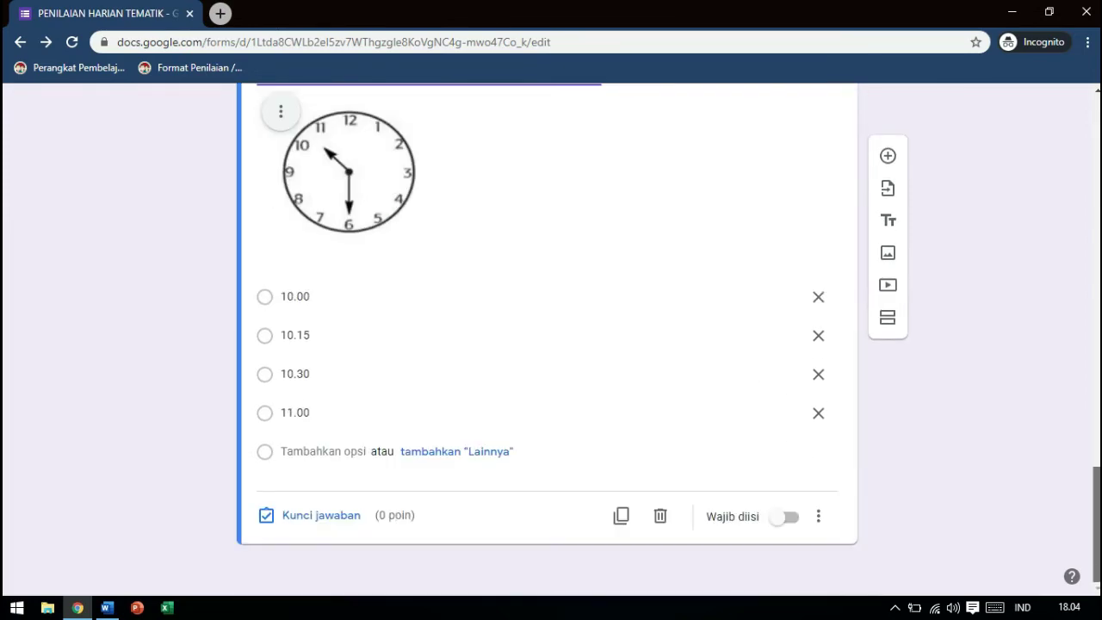
# Set 10.30 as the clock question's correct answer worth 25 points, bringing the quiz to 100
pyautogui.click(342, 515)
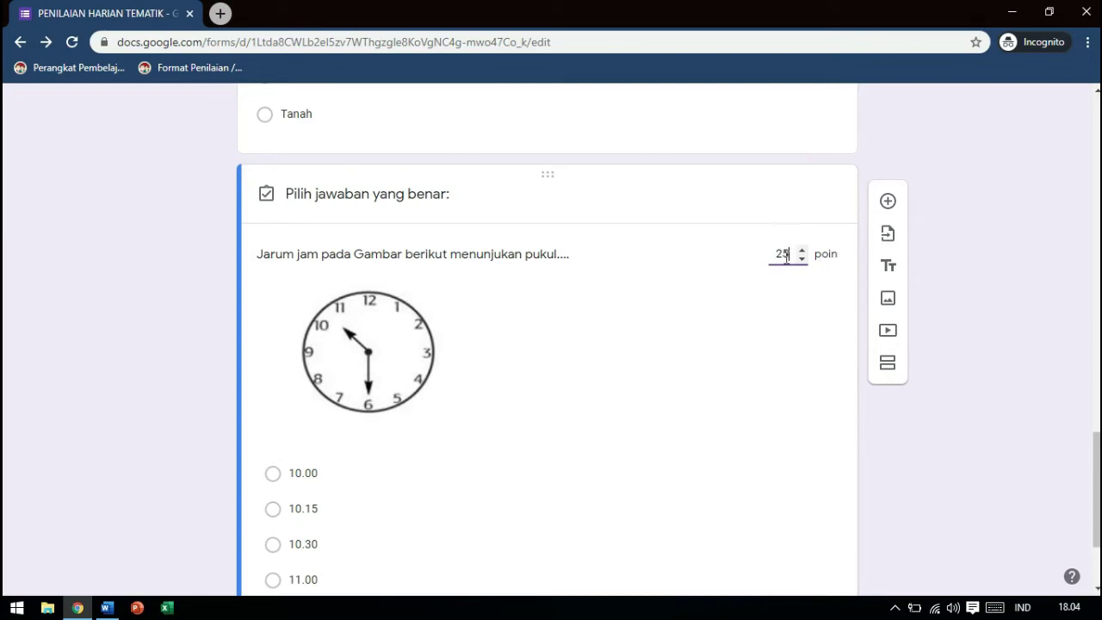
pyautogui.click(291, 544)
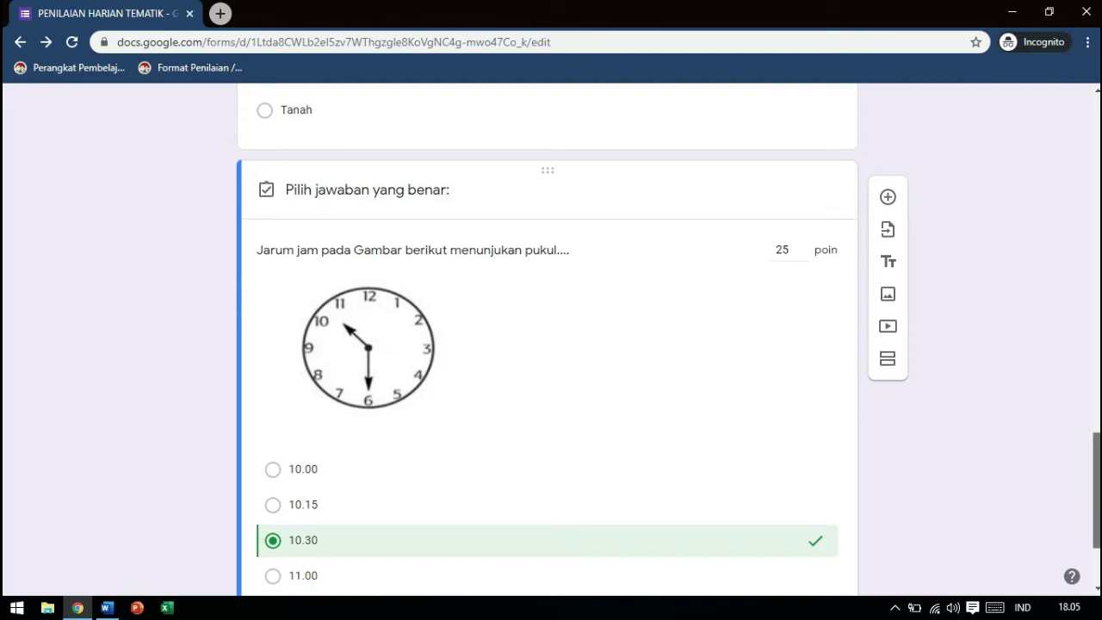
pyautogui.scroll(-2, 773, 572)
pyautogui.click(792, 516)
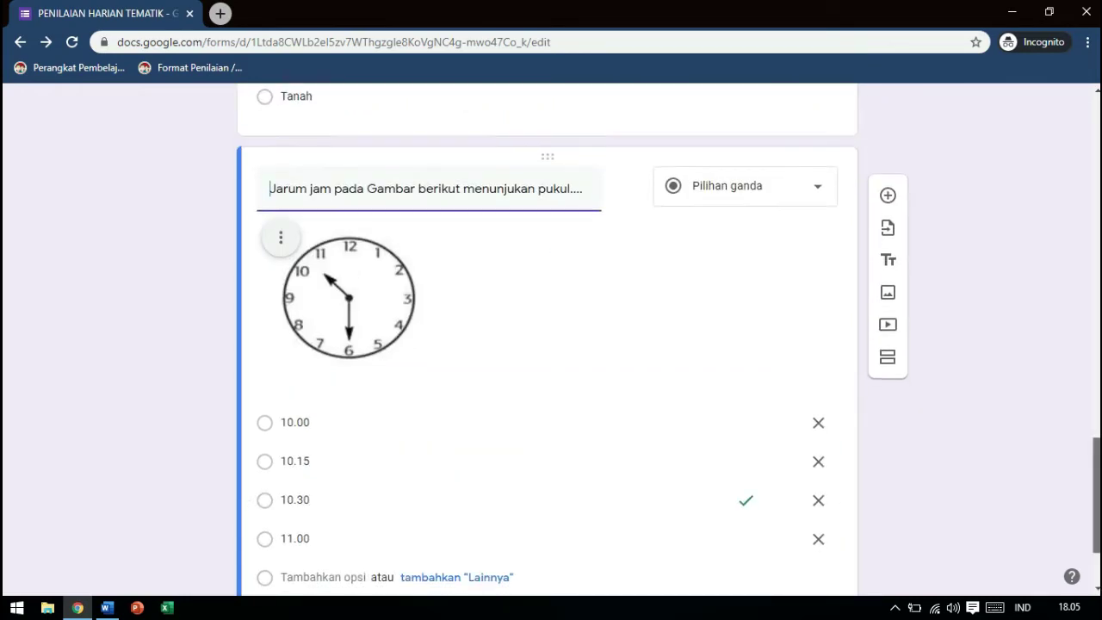
pyautogui.scroll(-8, 547, 344)
pyautogui.scroll(10, 548, 344)
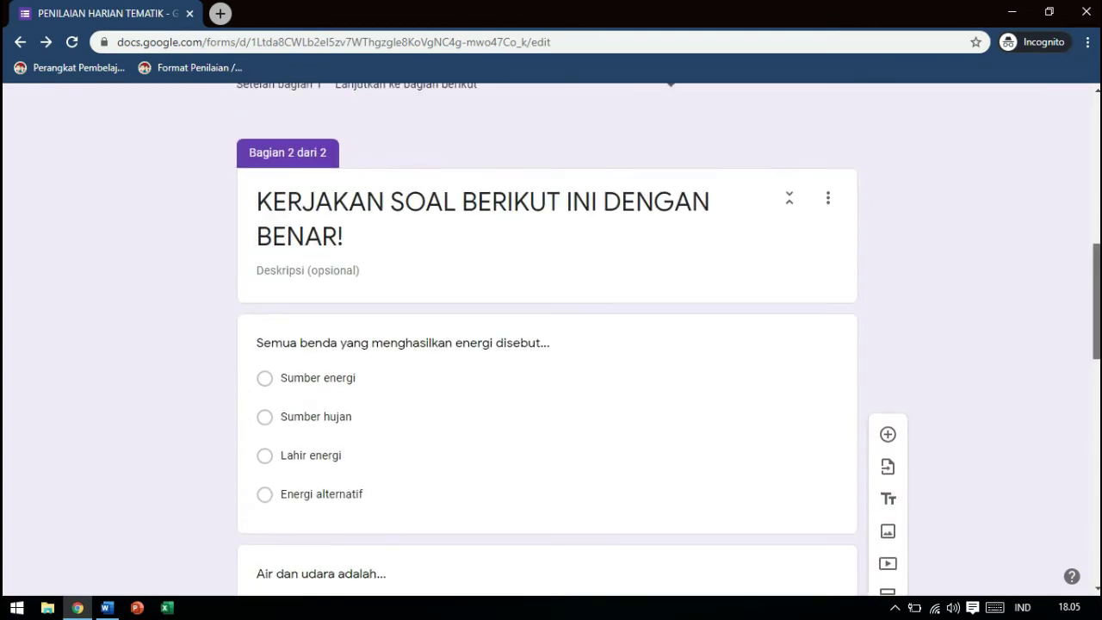
pyautogui.scroll(1, 893, 165)
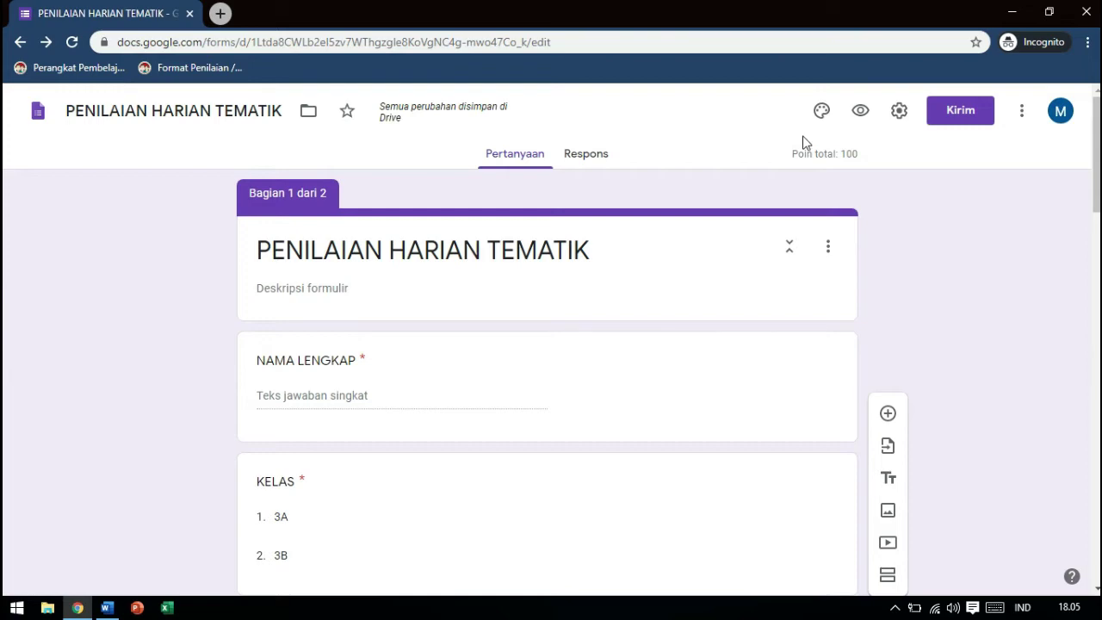
# Preview the quiz as a respondent and enter a full name in NAMA LENGKAP
pyautogui.click(859, 112)
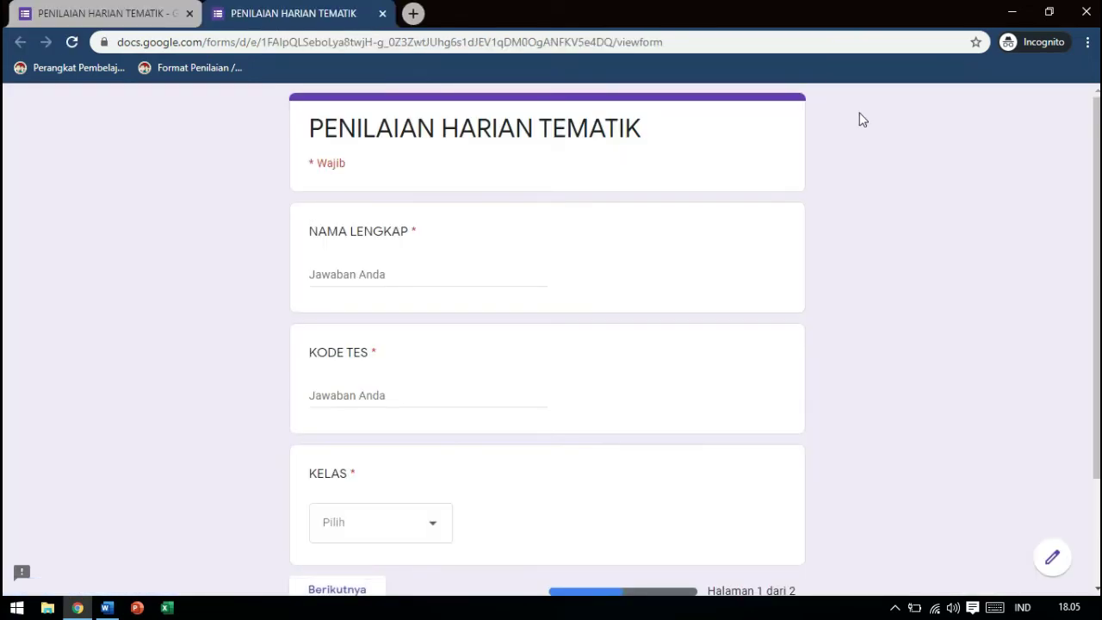
pyautogui.scroll(-2, 546, 344)
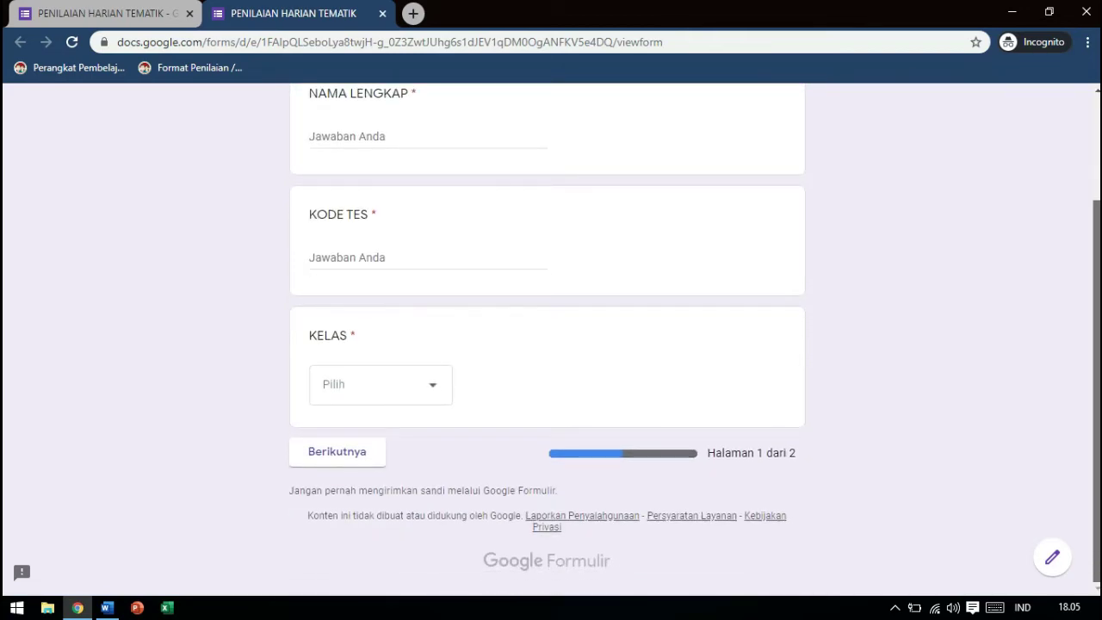
pyautogui.scroll(2, 347, 202)
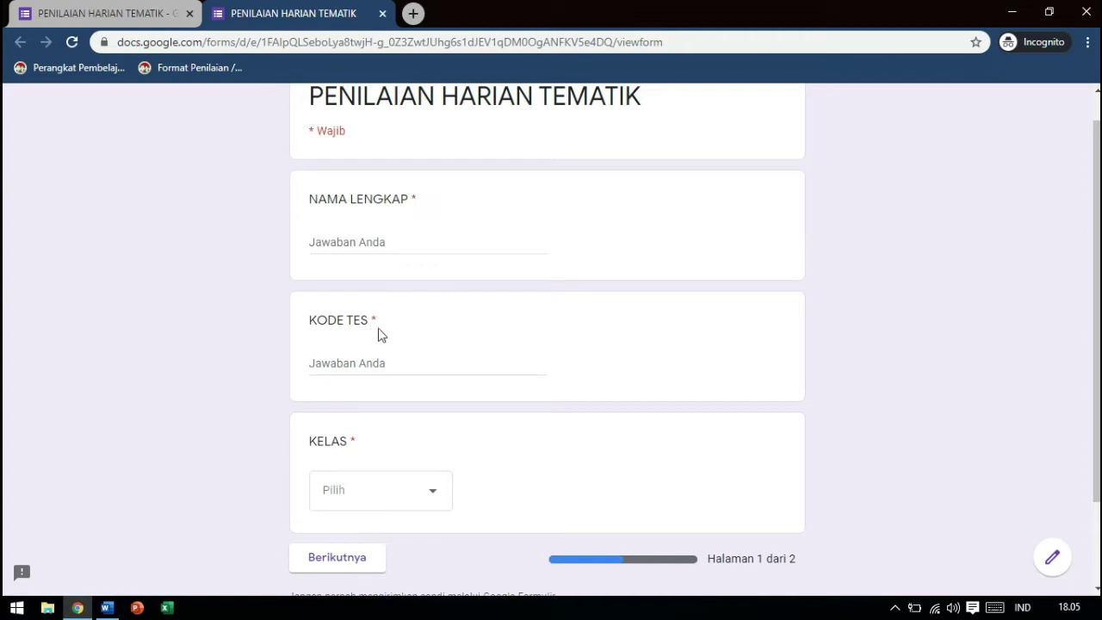
pyautogui.click(423, 498)
pyautogui.click(581, 424)
pyautogui.click(342, 239)
pyautogui.write('m.')
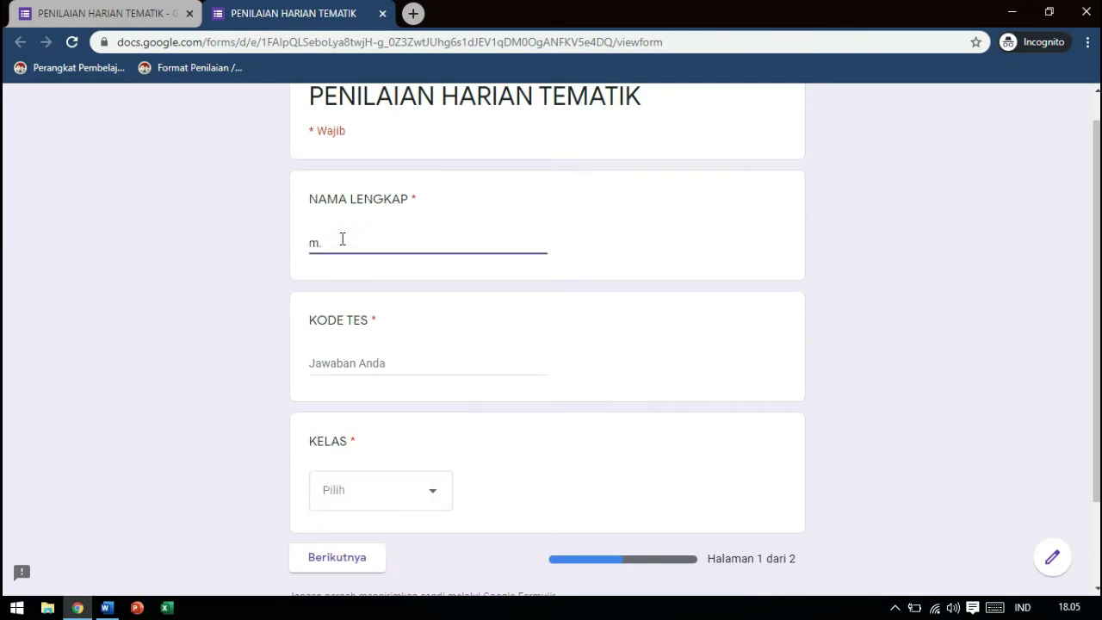
pyautogui.press('BackSpace')
pyautogui.press('BackSpace')
# Enter a valid test code in the KODE TES field
pyautogui.click(350, 360)
pyautogui.write('1234ABCD')
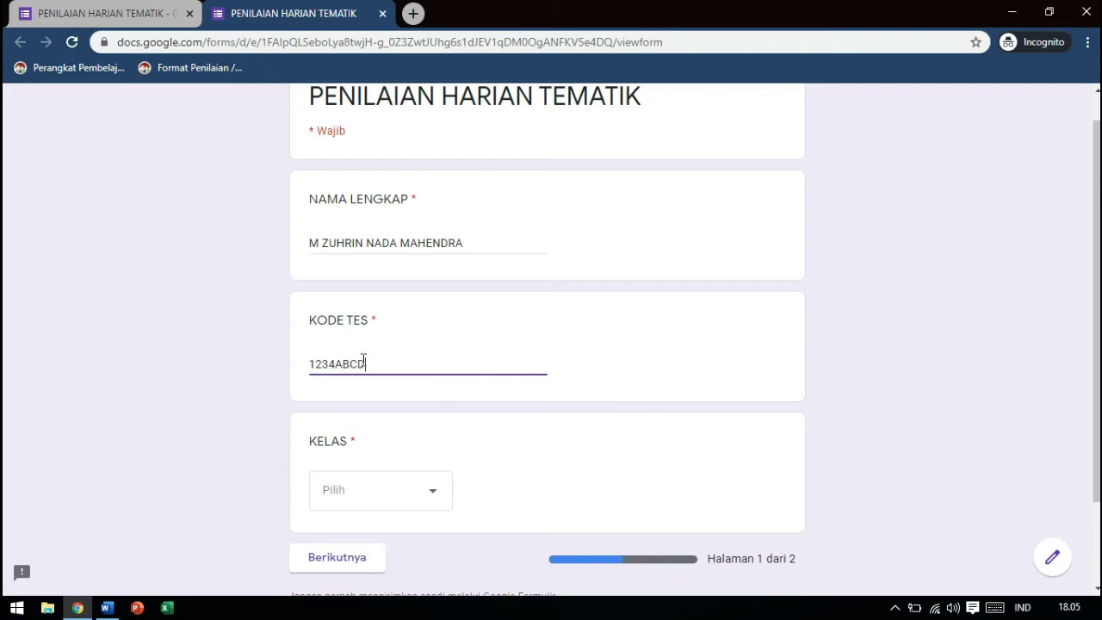
pyautogui.click(371, 485)
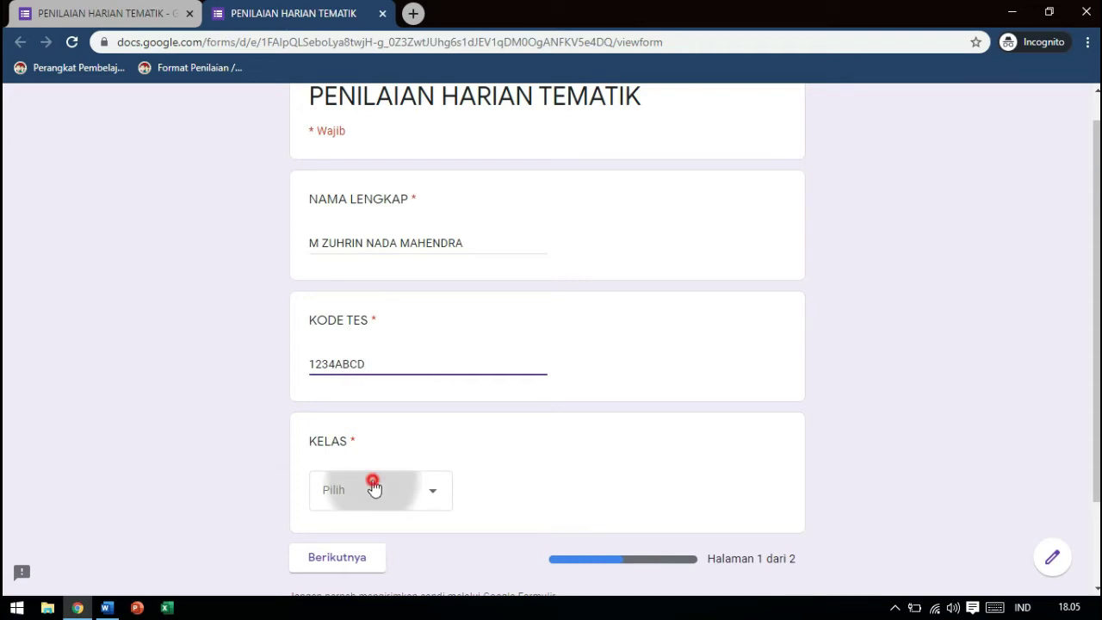
pyautogui.click(376, 361)
pyautogui.press('BackSpace')
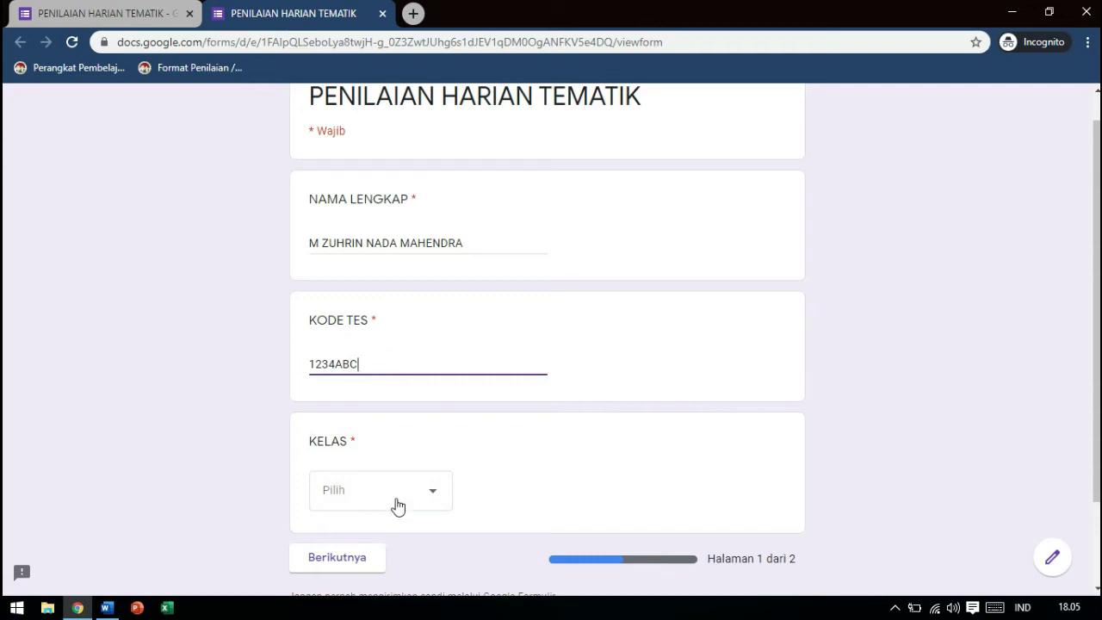
pyautogui.click(430, 498)
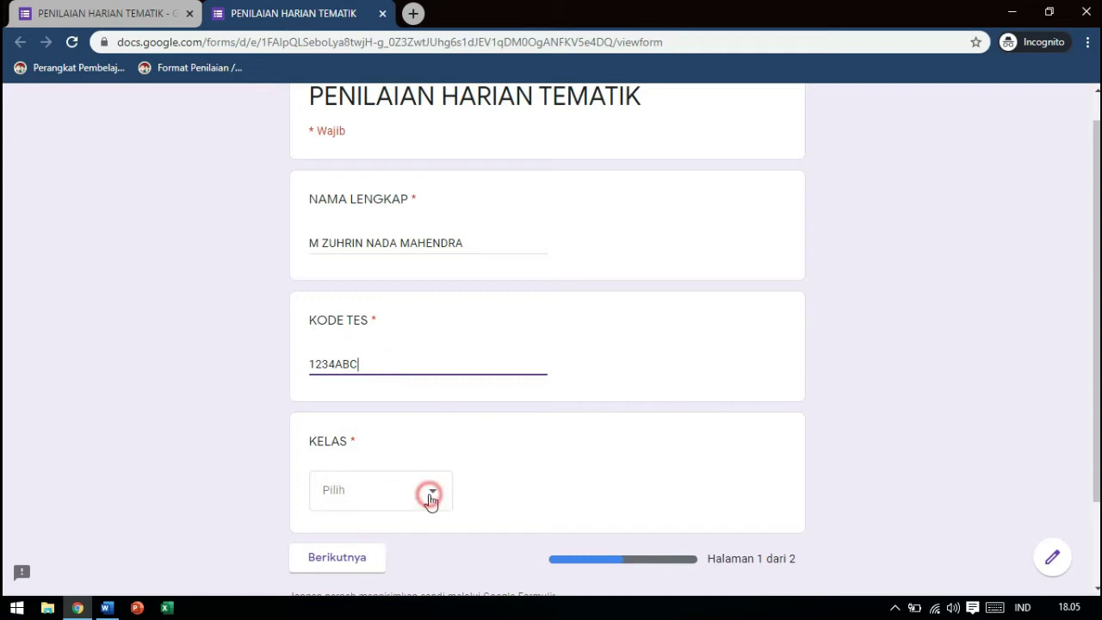
pyautogui.click(371, 359)
pyautogui.write('D')
# Choose class 3B in KELAS and continue to the quiz's question page
pyautogui.click(433, 501)
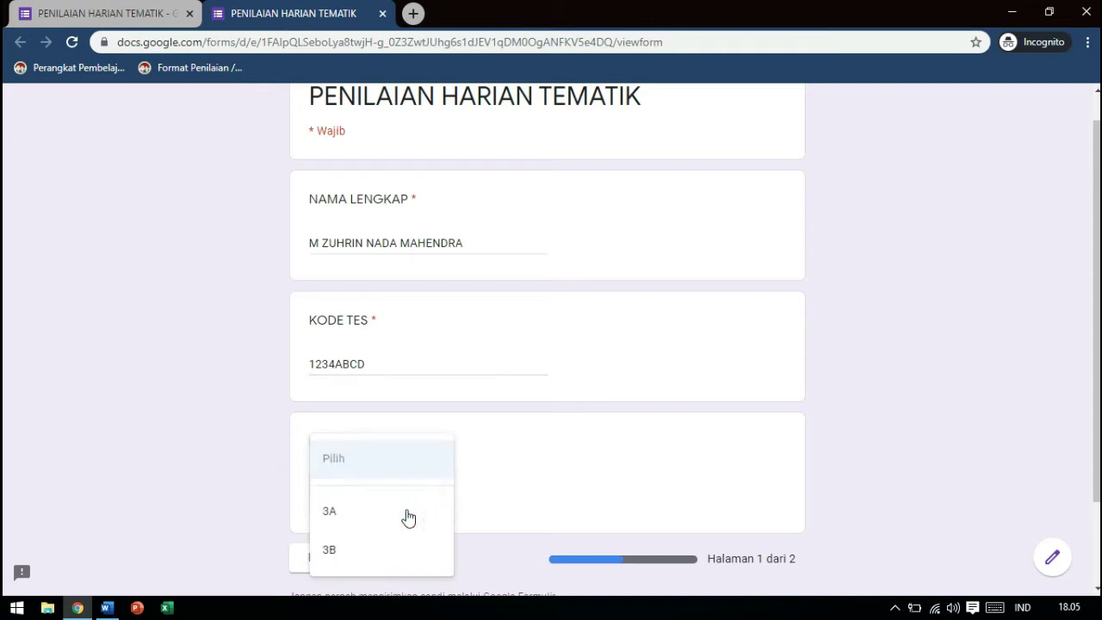
pyautogui.click(356, 513)
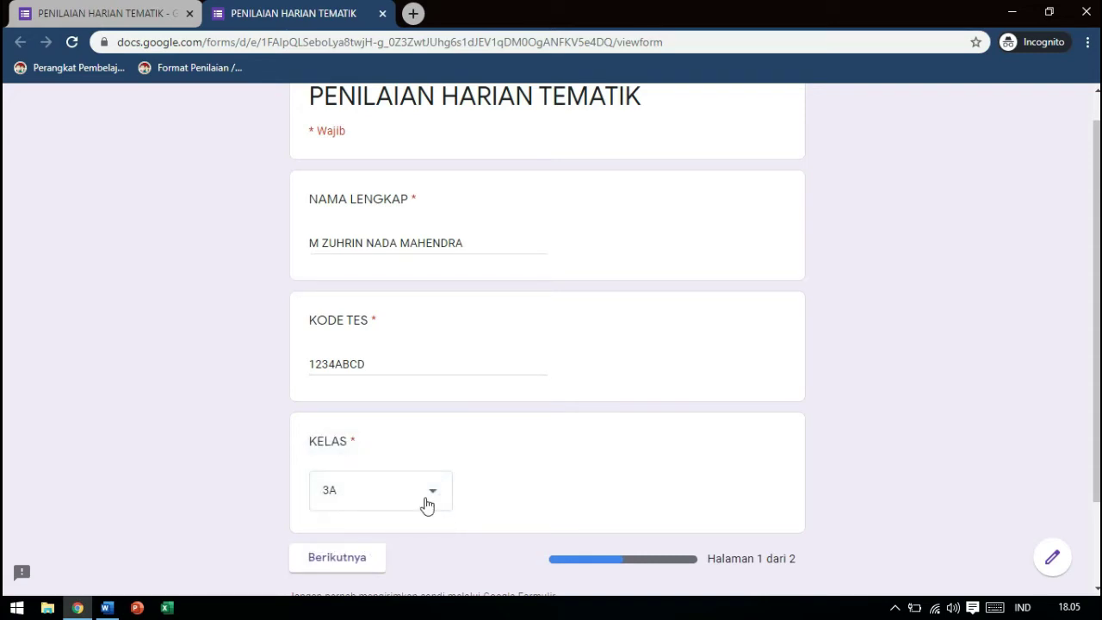
pyautogui.click(431, 490)
pyautogui.click(405, 523)
pyautogui.click(337, 558)
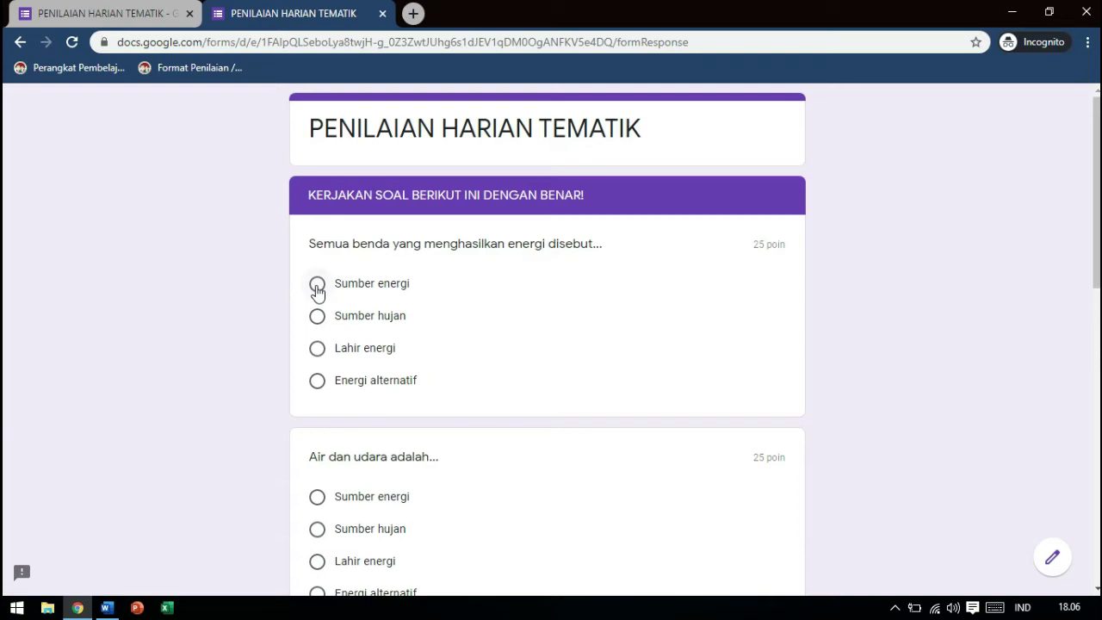
# Answer Sumber energi, Sumber energi, 10.30 and Matahari, then submit the quiz with Kirim
pyautogui.click(317, 285)
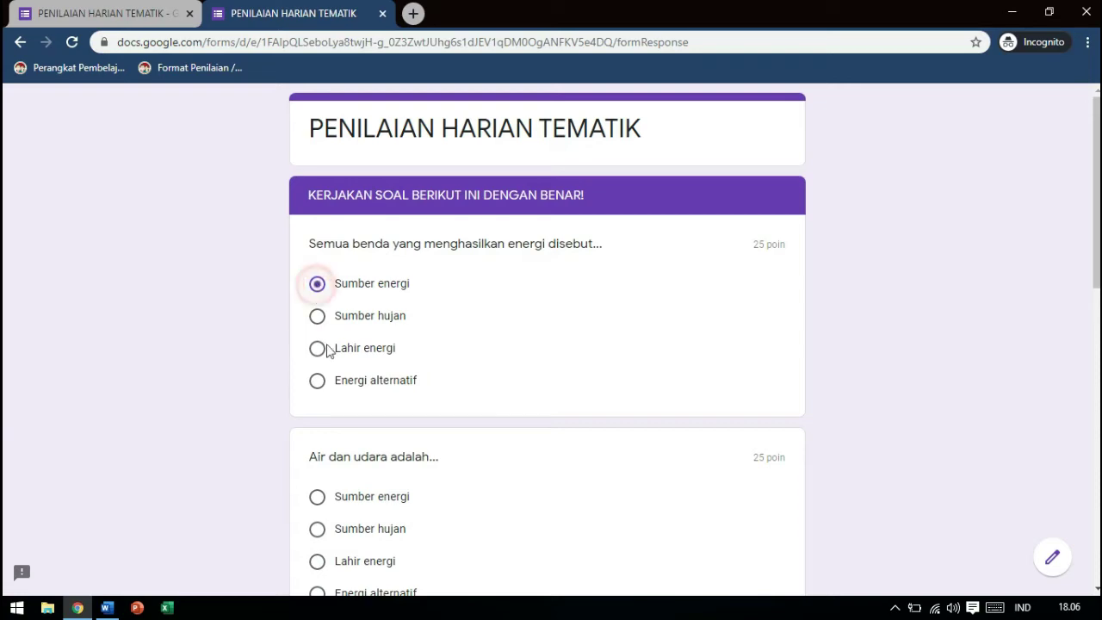
pyautogui.click(316, 499)
pyautogui.scroll(-4, 419, 541)
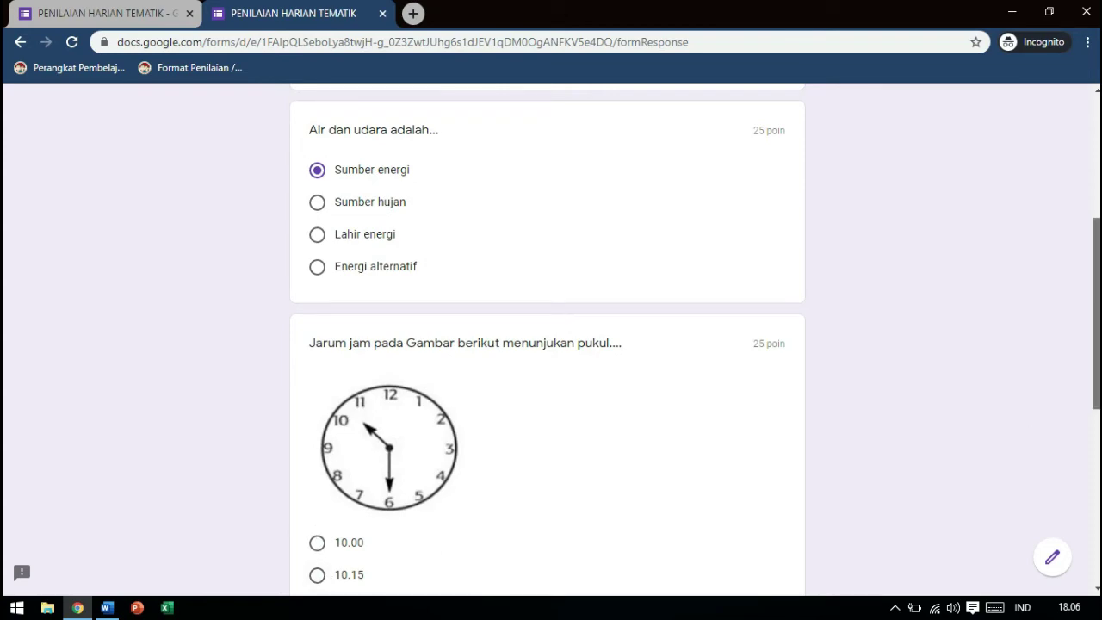
pyautogui.scroll(-2, 1096, 310)
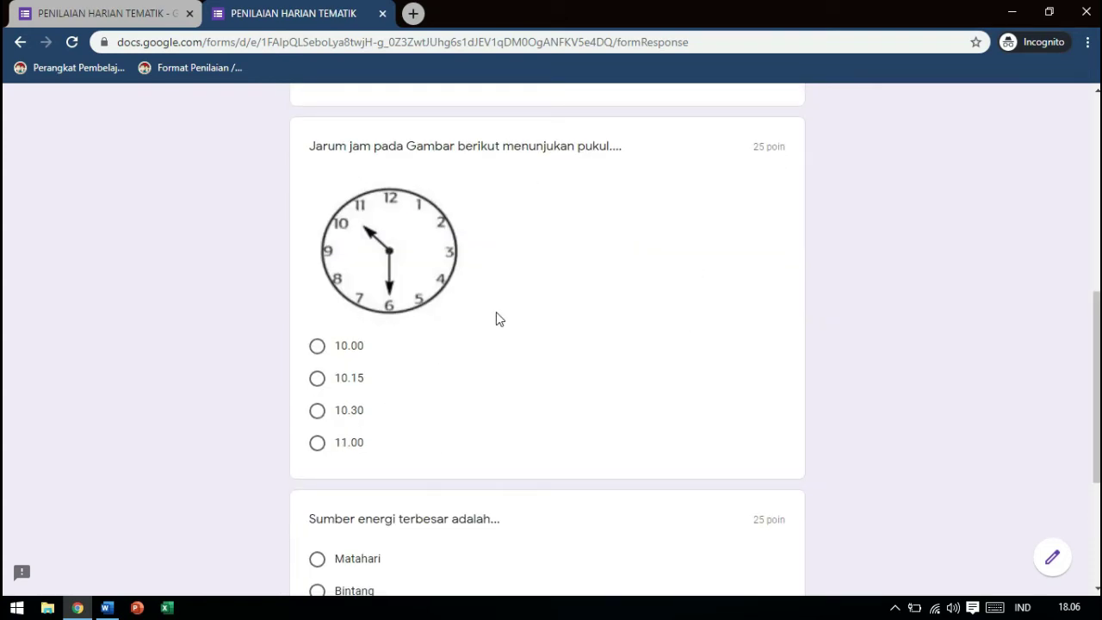
pyautogui.click(317, 410)
pyautogui.scroll(-3, 1093, 388)
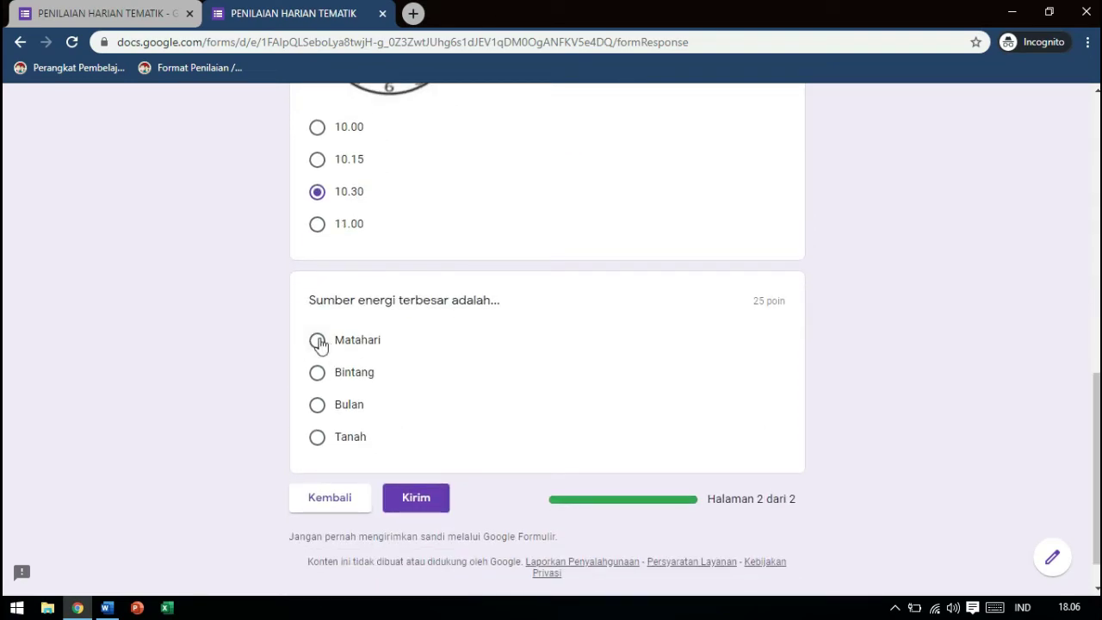
pyautogui.click(317, 340)
pyautogui.click(426, 507)
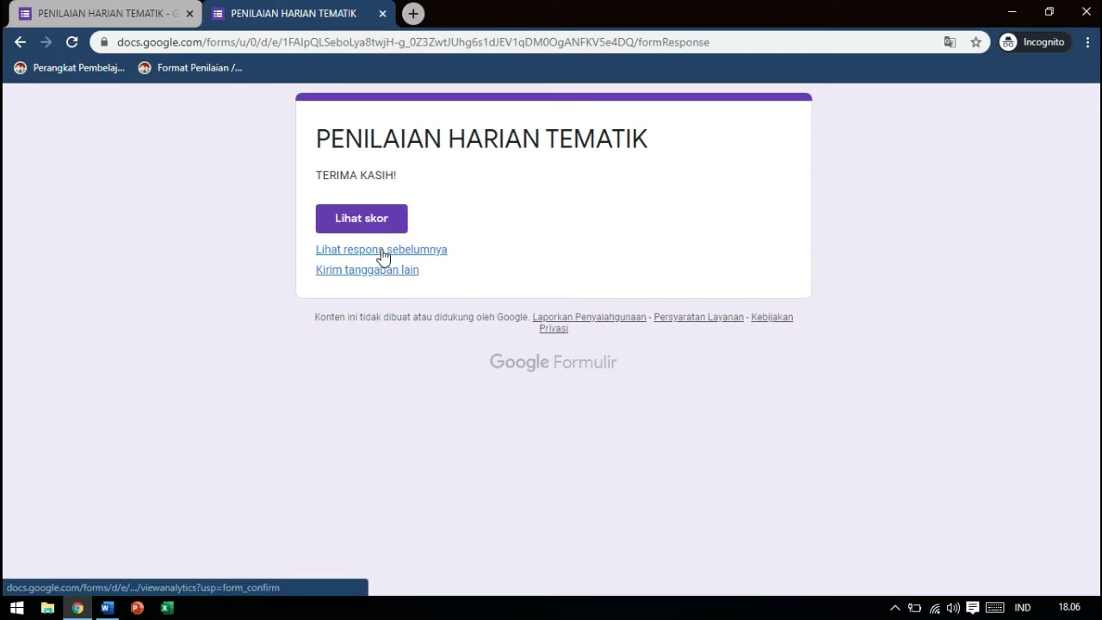
pyautogui.click(381, 250)
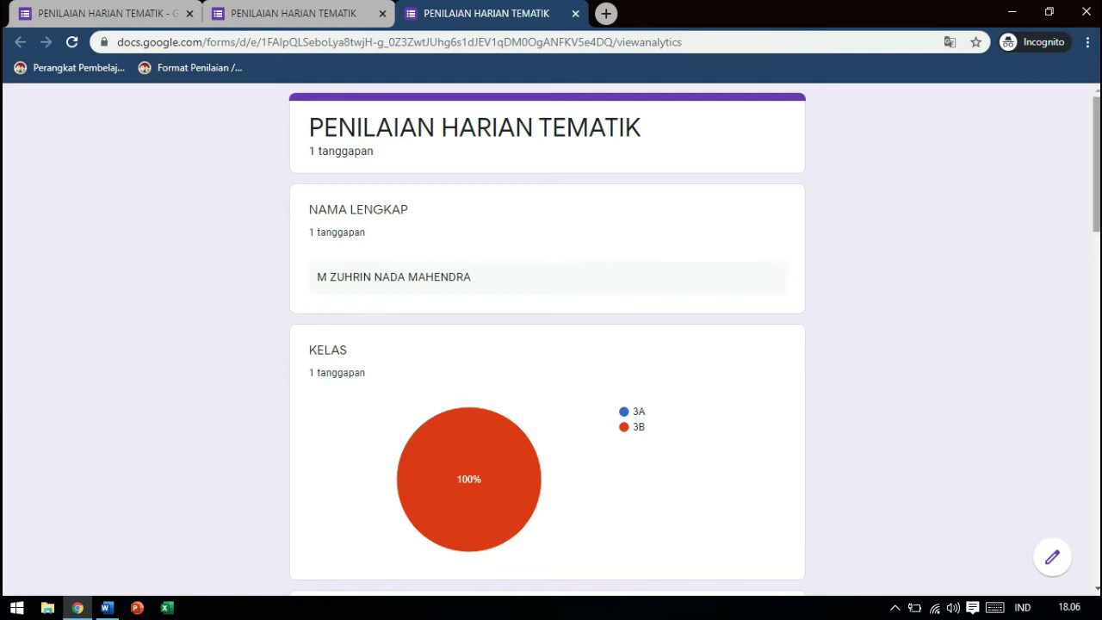
pyautogui.moveTo(1095, 159)
pyautogui.mouseDown()
pyautogui.moveTo(1095, 495)
pyautogui.moveTo(1095, 158)
pyautogui.mouseUp()
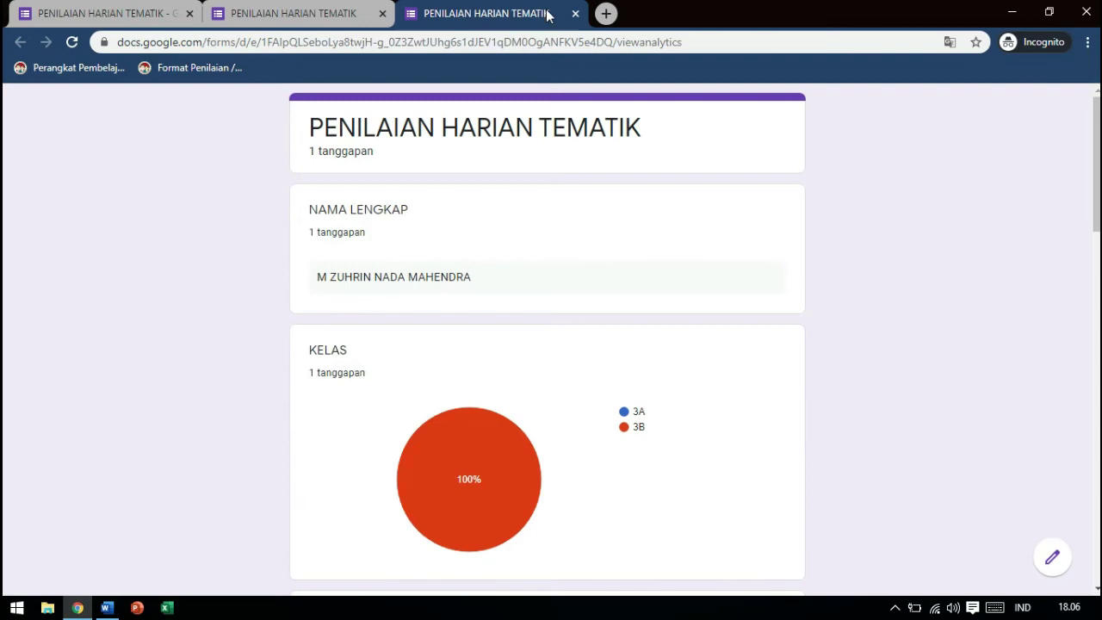
pyautogui.click(576, 15)
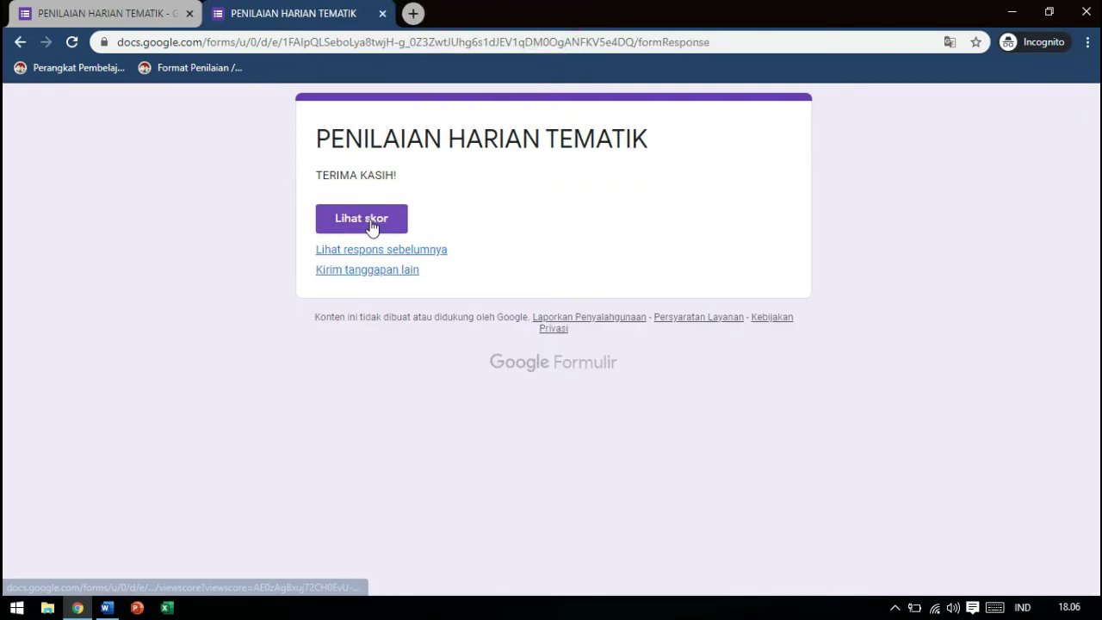
pyautogui.click(372, 224)
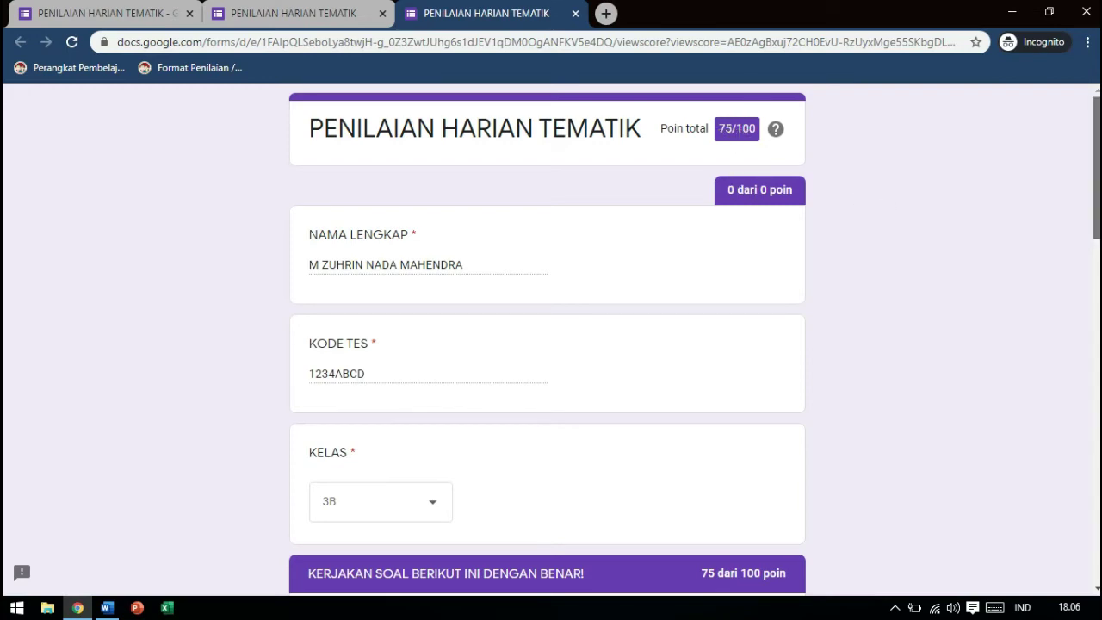
pyautogui.scroll(-5, 756, 198)
pyautogui.scroll(-1, 546, 344)
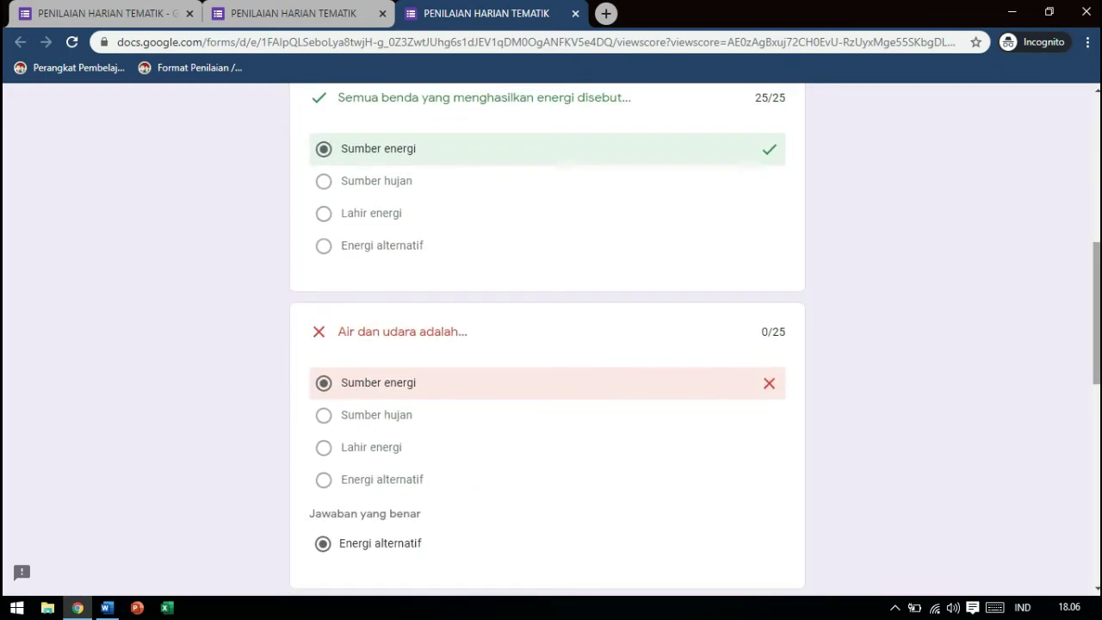
pyautogui.scroll(-2, 546, 345)
pyautogui.scroll(-4, 547, 344)
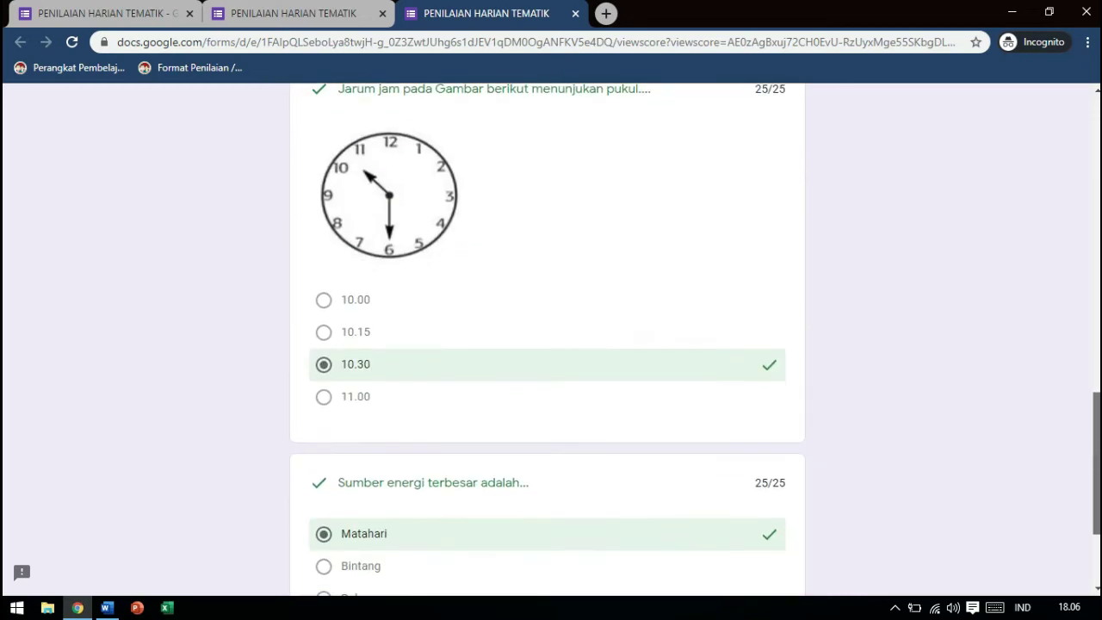
pyautogui.scroll(4, 547, 345)
pyautogui.scroll(10, 547, 344)
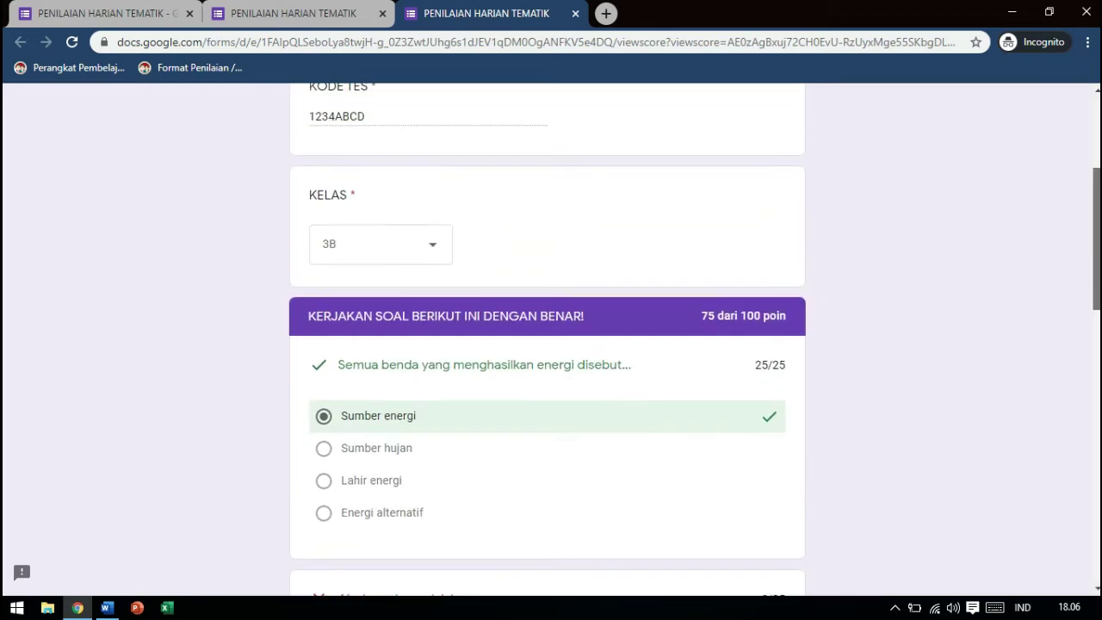
pyautogui.click(576, 13)
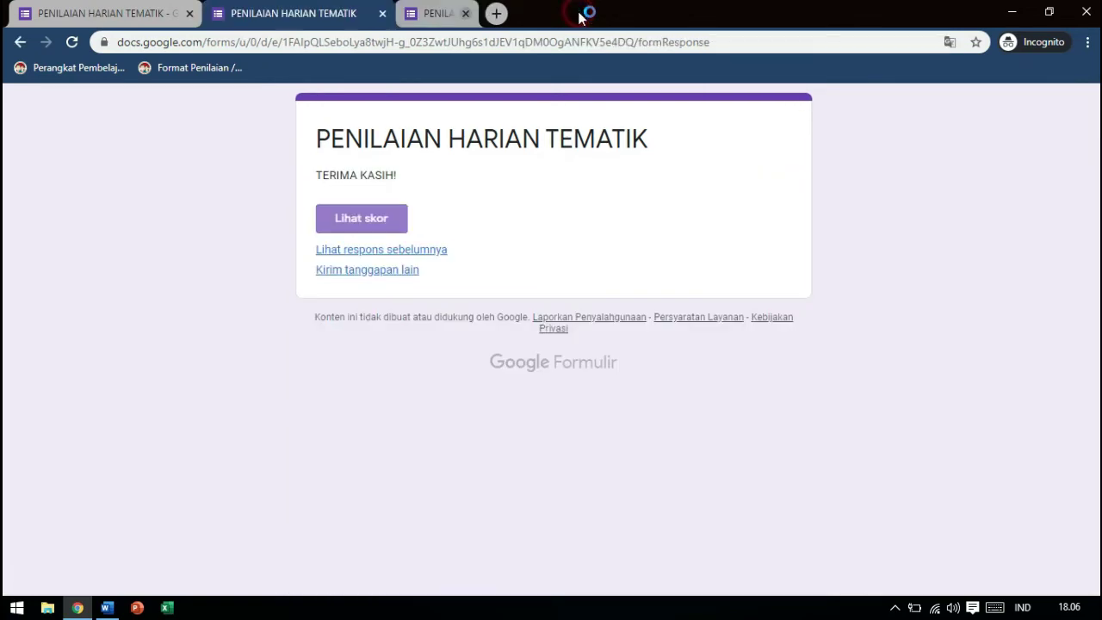
# Close the thank-you page and view the Respons summary showing 1 response at 75/100
pyautogui.click(381, 14)
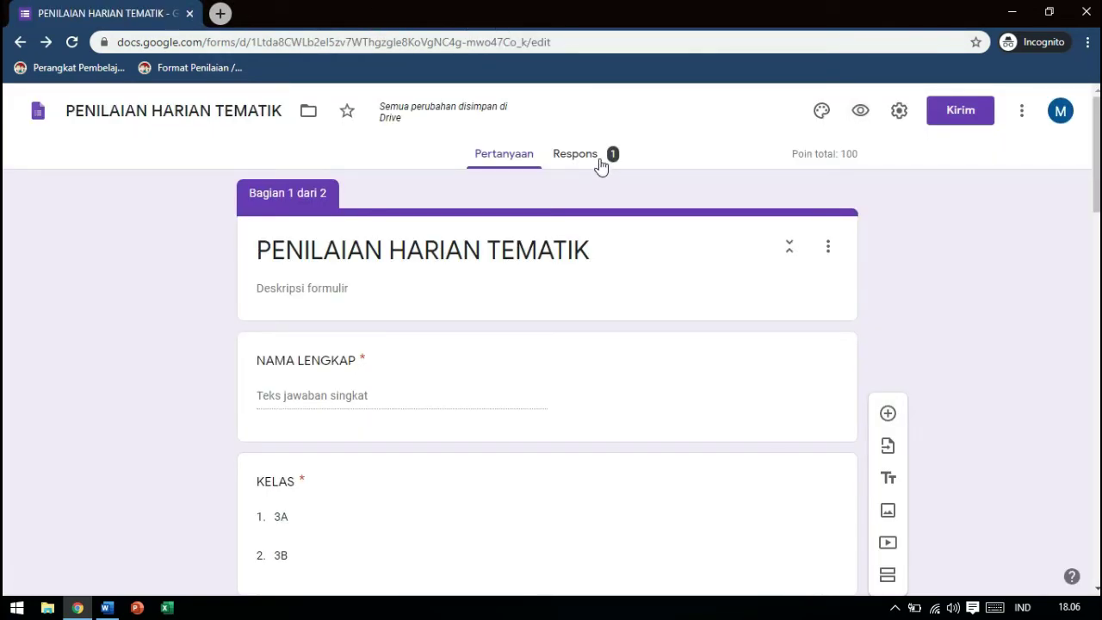
pyautogui.click(599, 163)
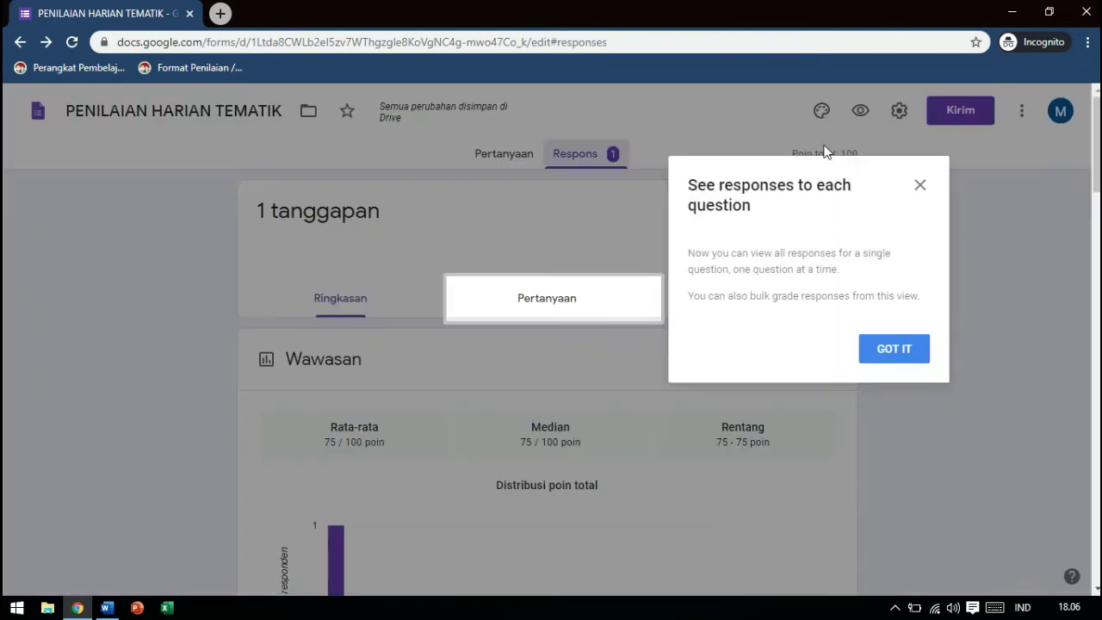
pyautogui.click(919, 185)
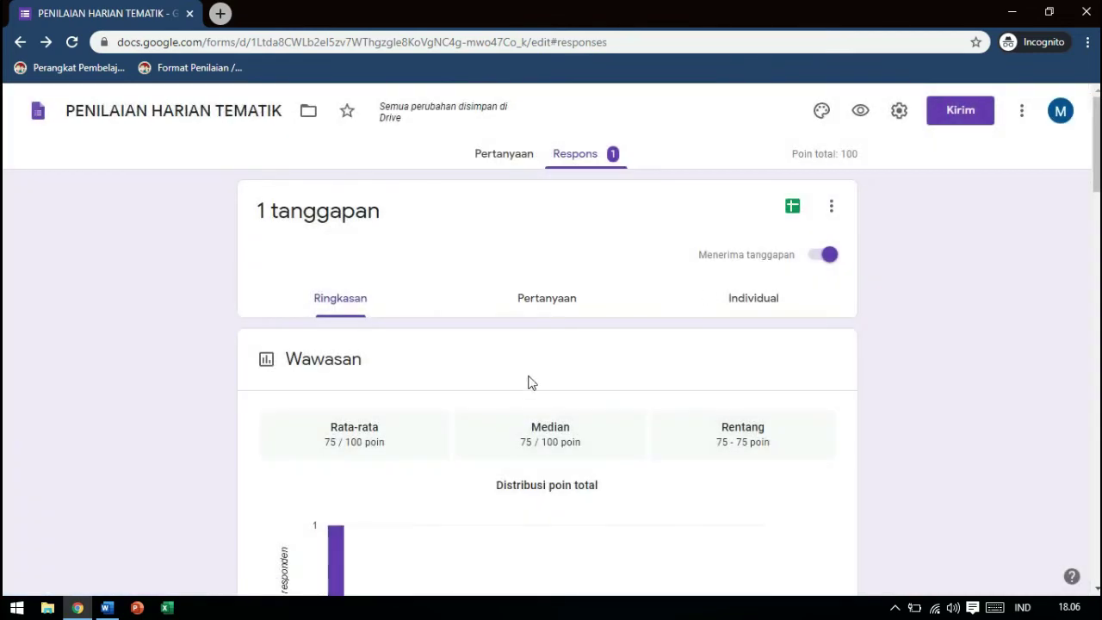
pyautogui.scroll(-10, 547, 344)
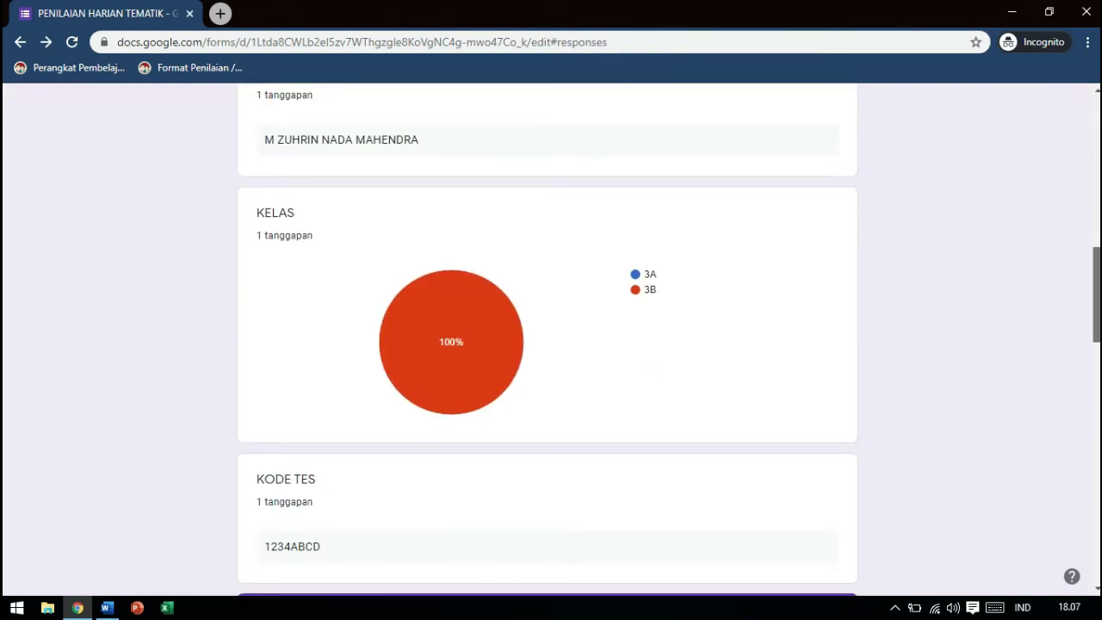
pyautogui.scroll(1, 999, 263)
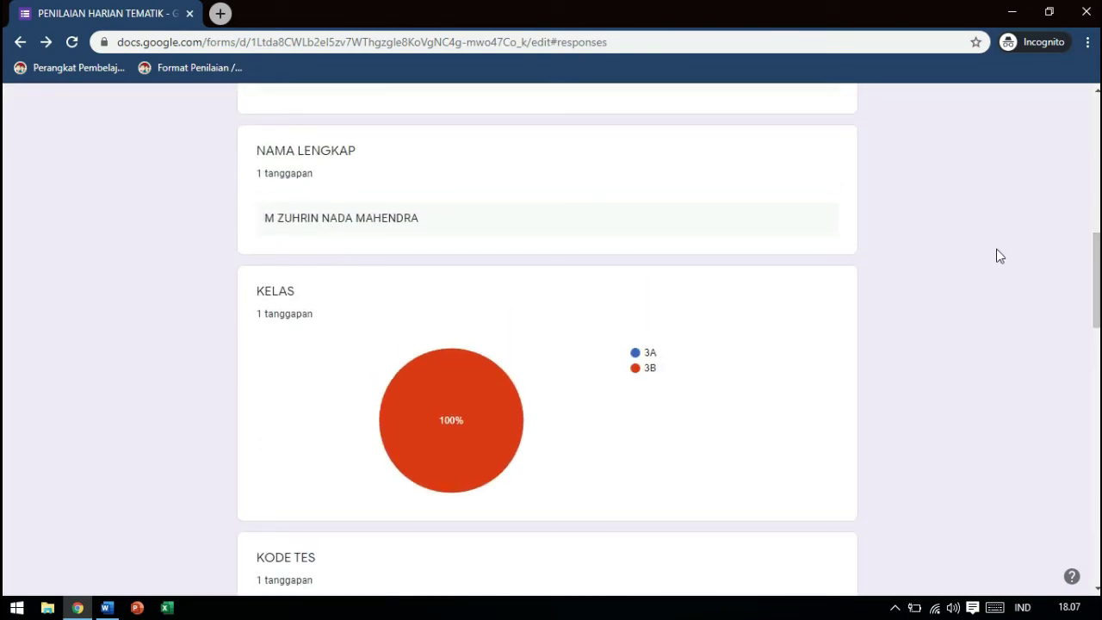
pyautogui.moveTo(1095, 280); pyautogui.dragTo(1096, 144)
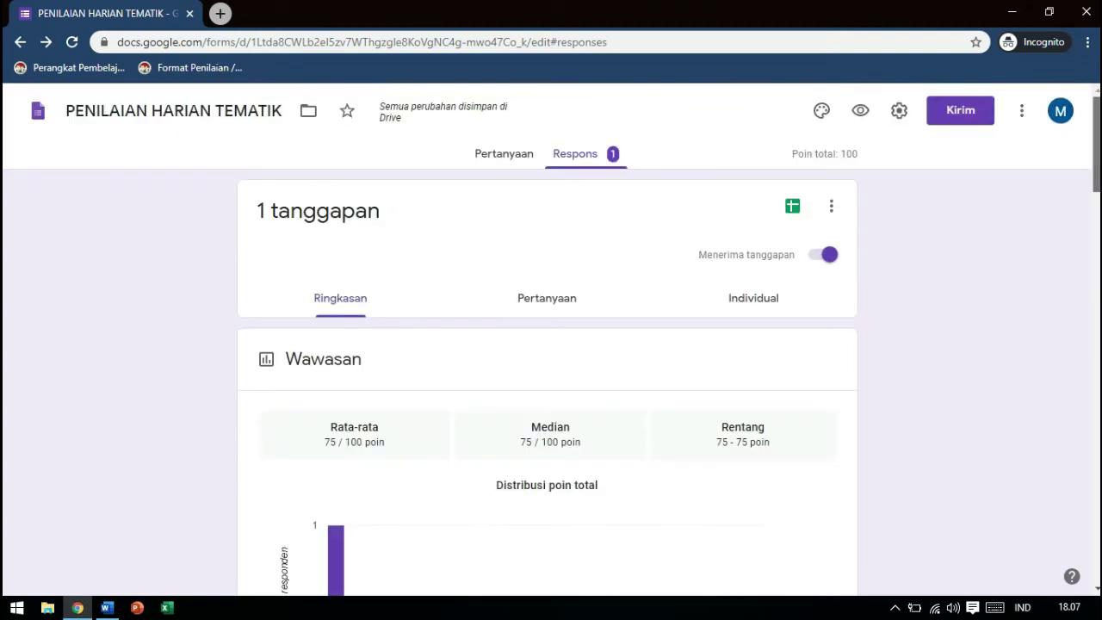
# Link responses to a new spreadsheet 'PENILAIAN HARIAN TEMATIK (Respons)' via Buat spreadsheet baru
pyautogui.click(831, 211)
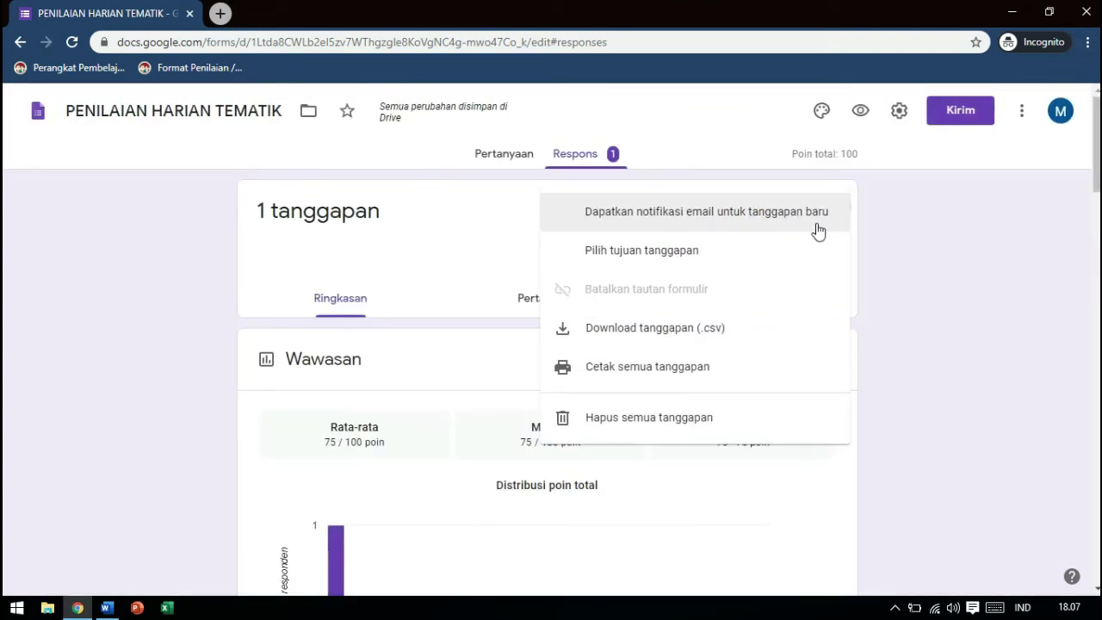
pyautogui.click(948, 332)
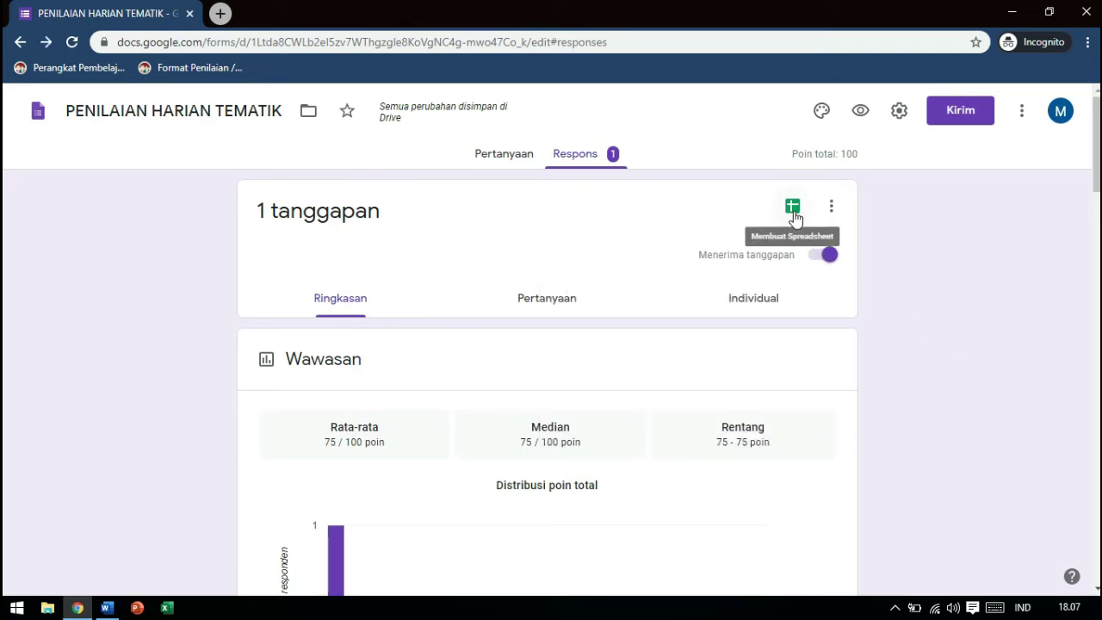
pyautogui.click(793, 209)
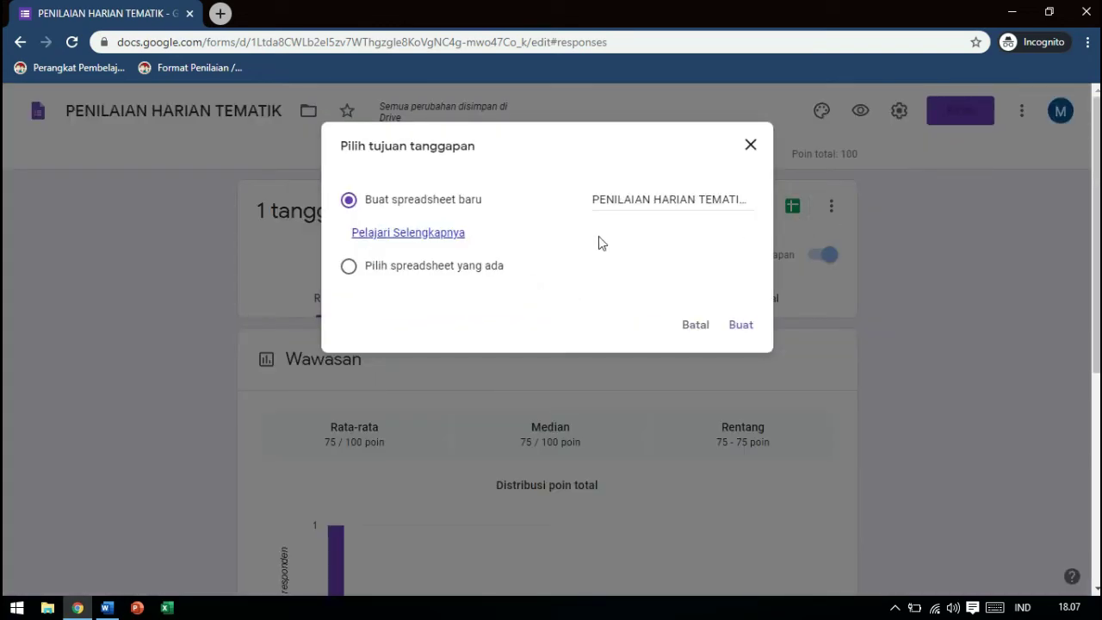
pyautogui.click(740, 327)
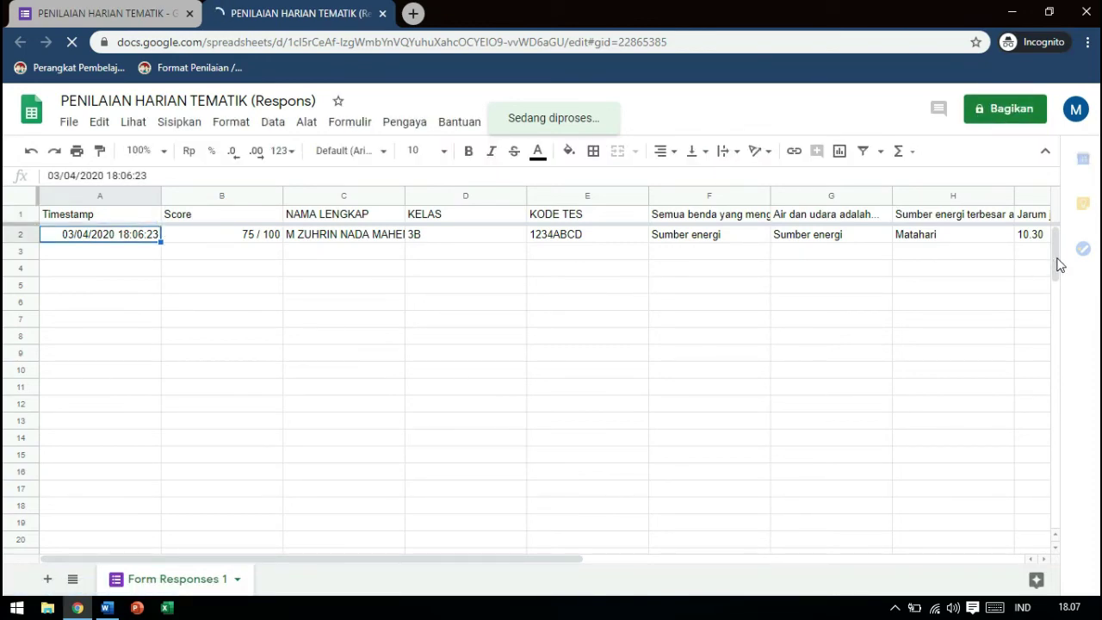
# Review the 75 / 100 submission in Form Responses 1, dismiss the tip, and close the spreadsheet
pyautogui.moveTo(1059, 265)
pyautogui.mouseDown()
pyautogui.moveTo(1058, 344)
pyautogui.moveTo(1059, 243)
pyautogui.mouseUp()
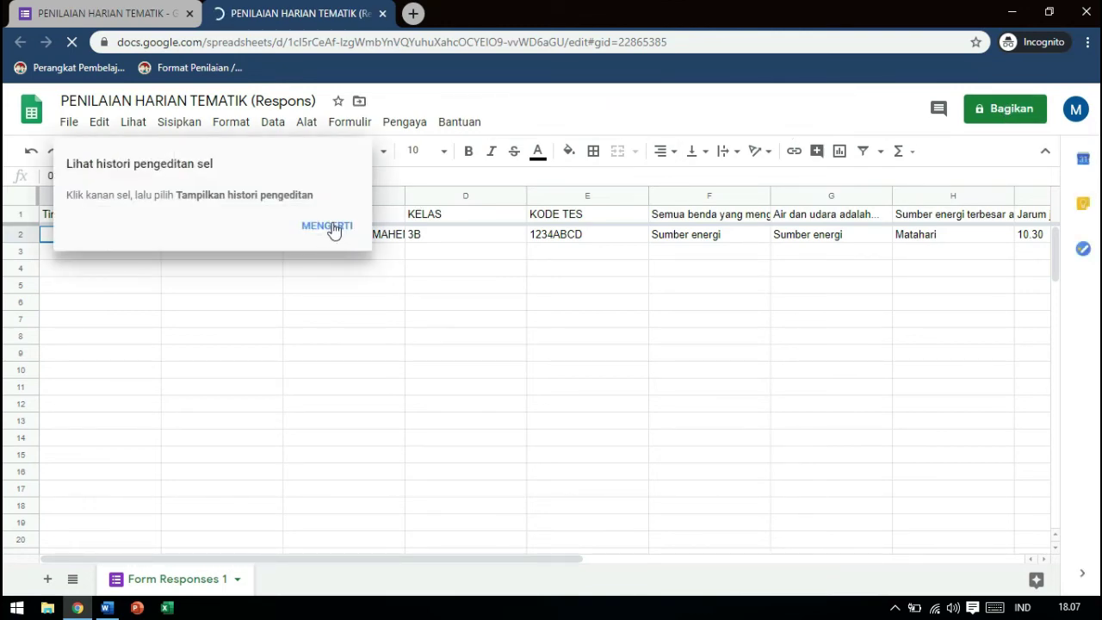
pyautogui.click(334, 231)
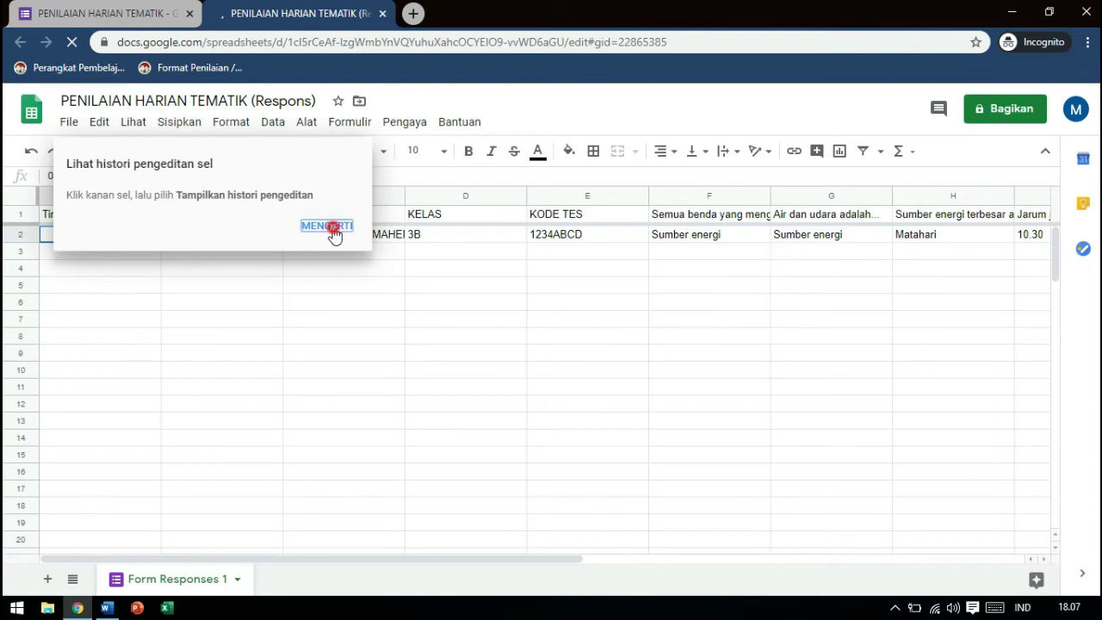
pyautogui.click(384, 14)
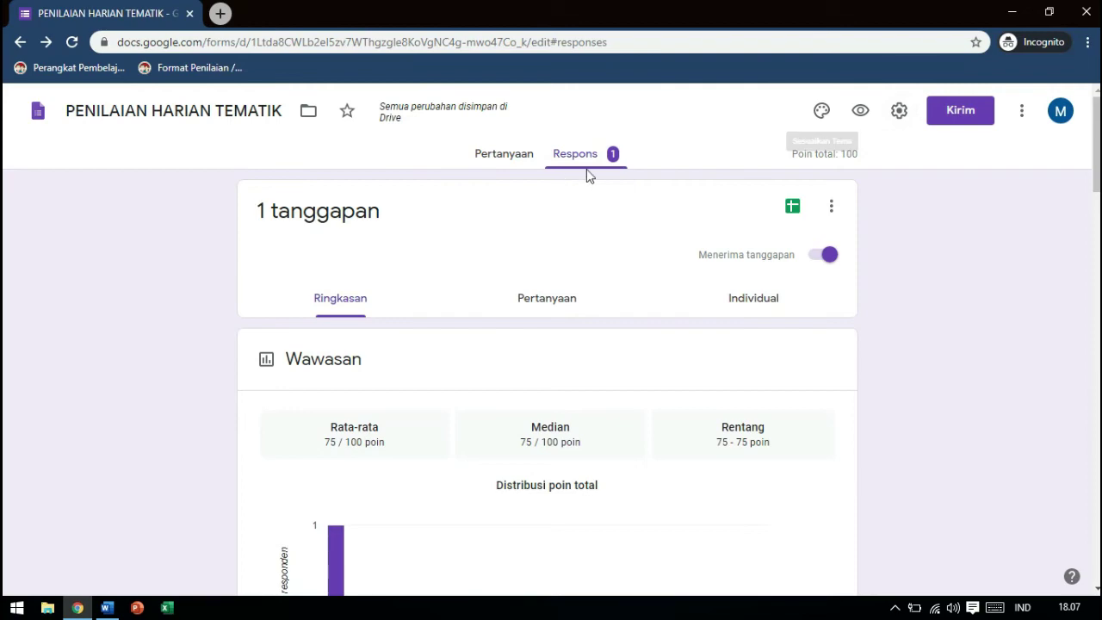
# View the single 75 dari 100 poin response individually, then go back to the Pertanyaan editor
pyautogui.click(834, 210)
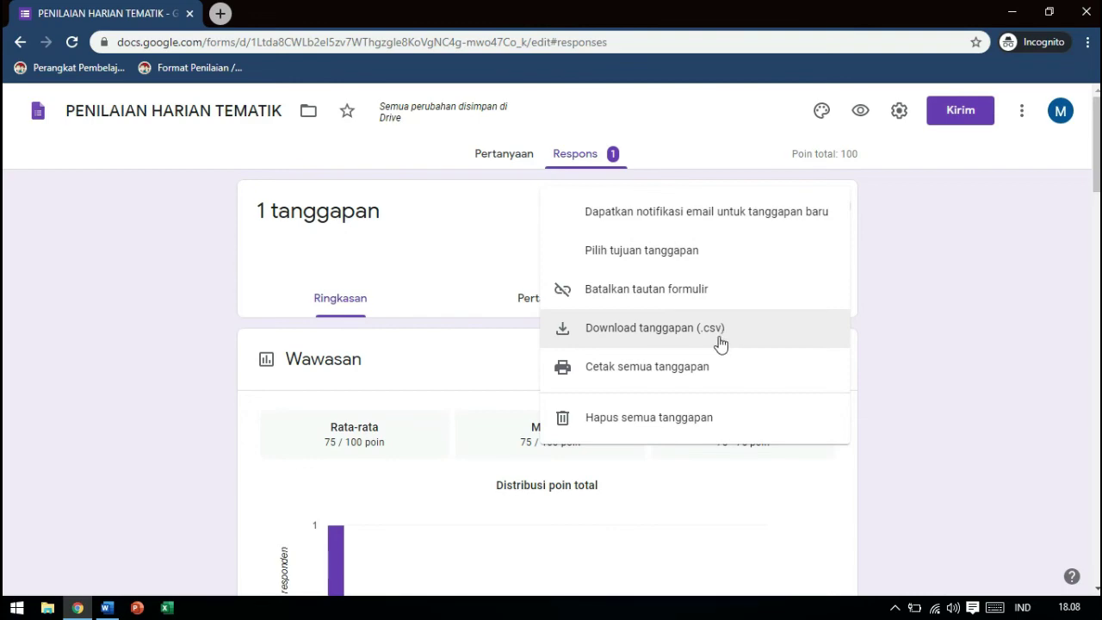
pyautogui.click(941, 401)
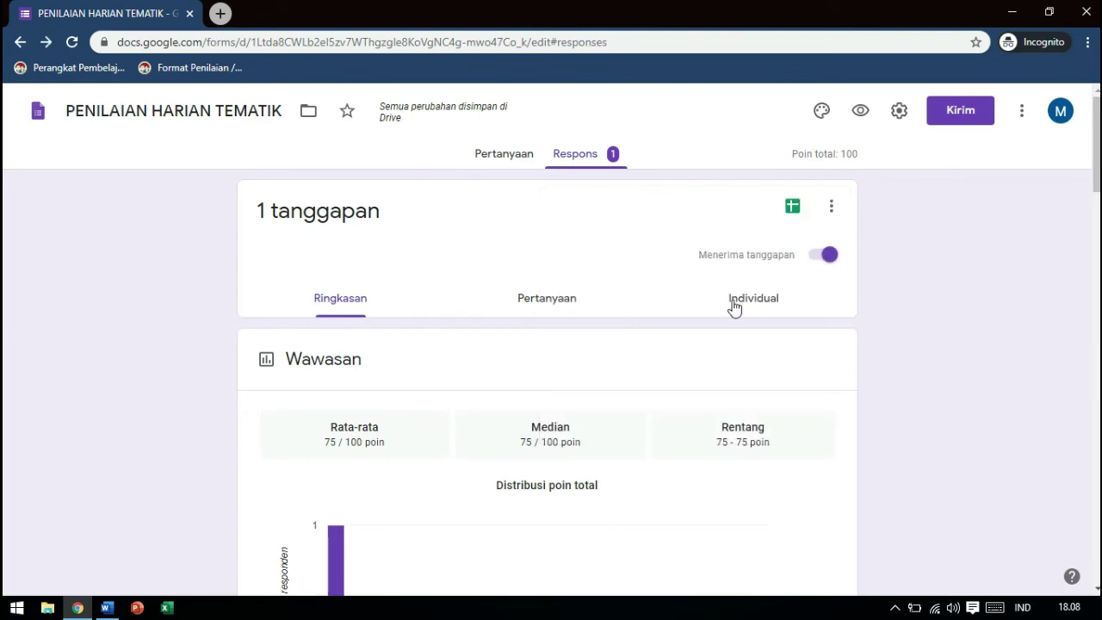
pyautogui.click(757, 303)
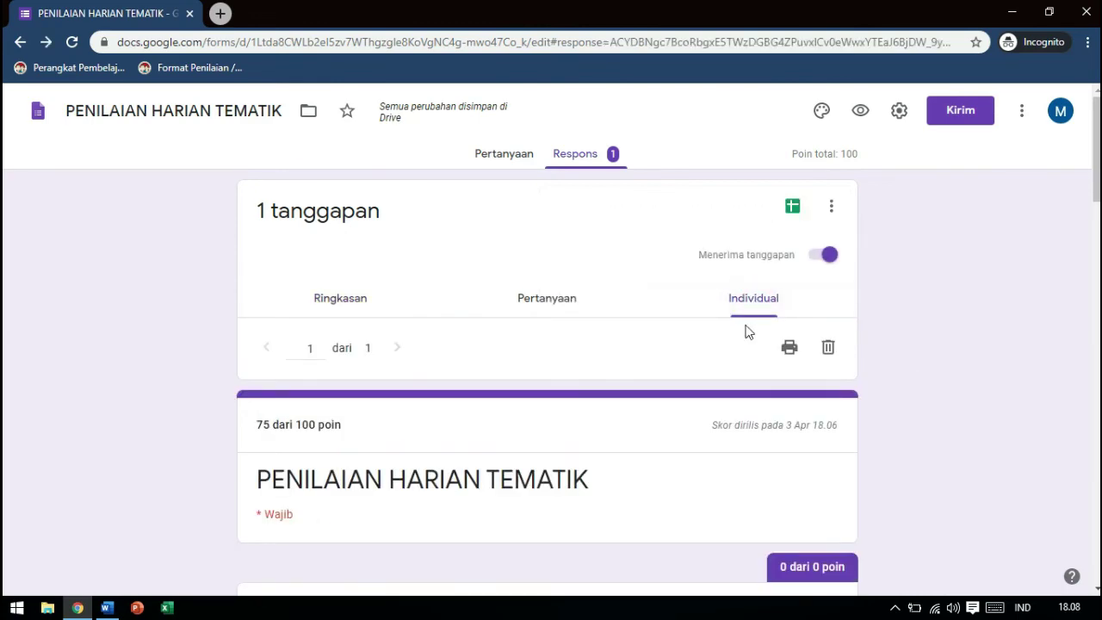
pyautogui.moveTo(1095, 155); pyautogui.dragTo(1093, 251)
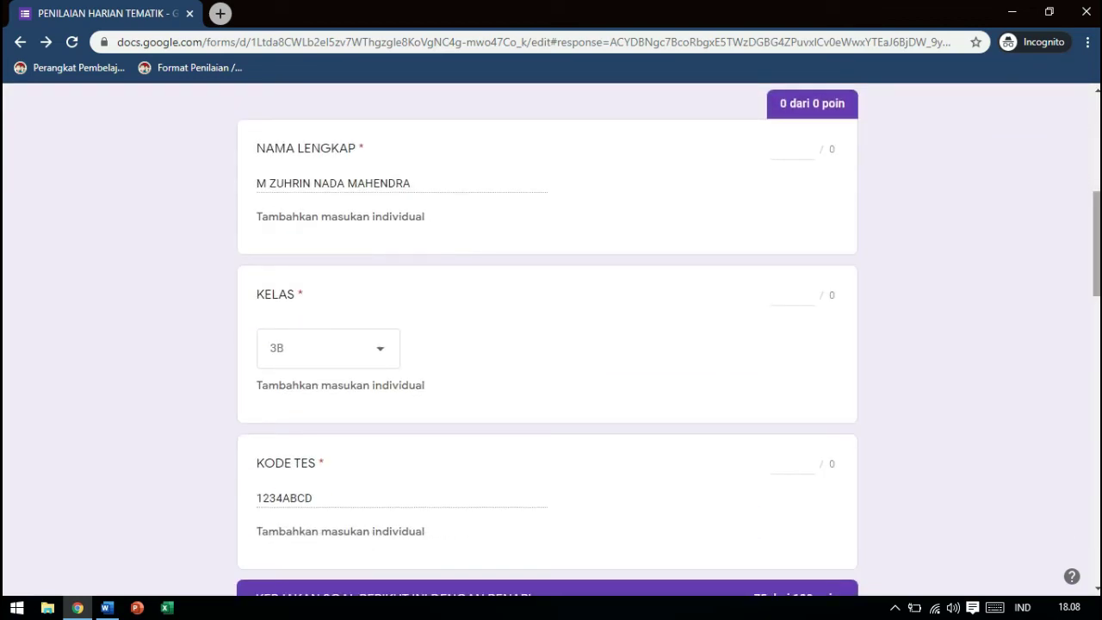
pyautogui.moveTo(1095, 250); pyautogui.dragTo(1095, 155)
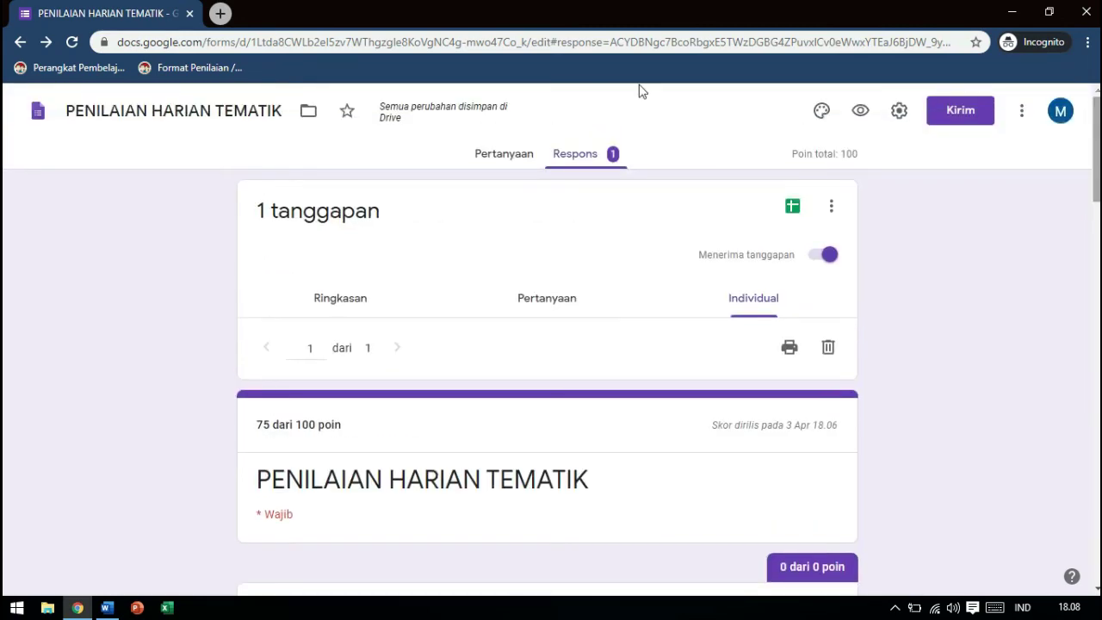
pyautogui.click(526, 159)
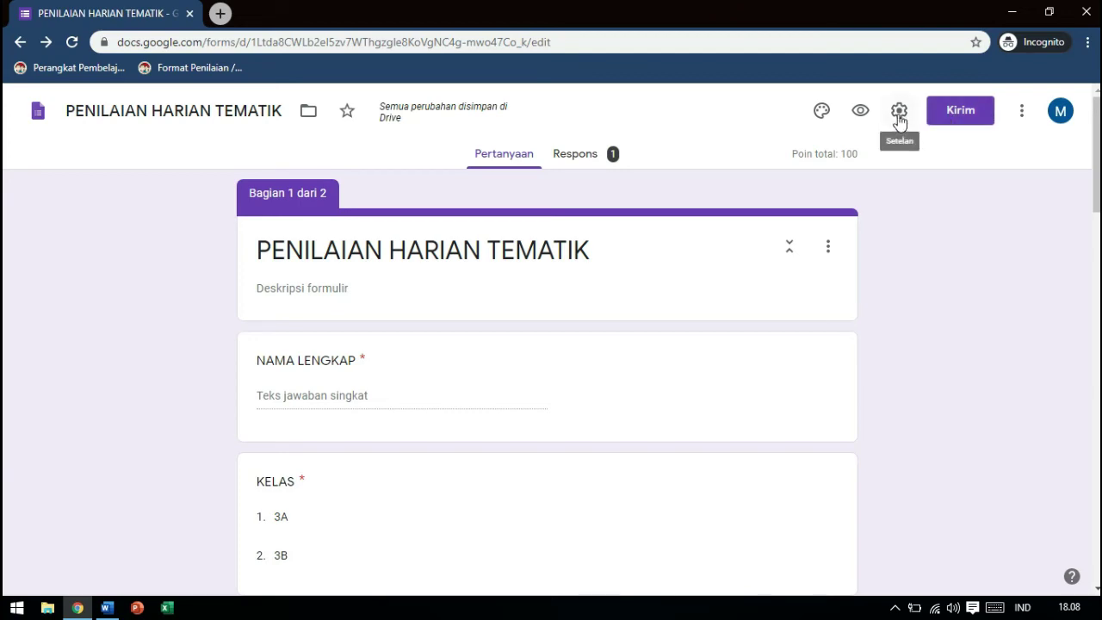
# Copy the form's Perpendek URL forms.gle link from Kirim and open a new browser tab
pyautogui.click(982, 119)
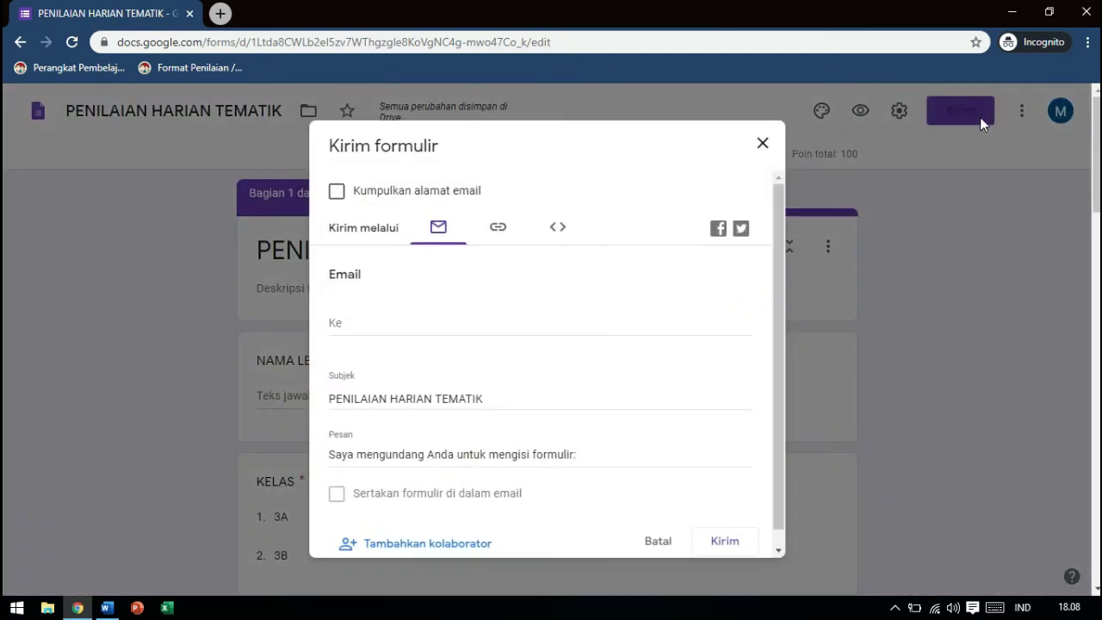
pyautogui.click(502, 231)
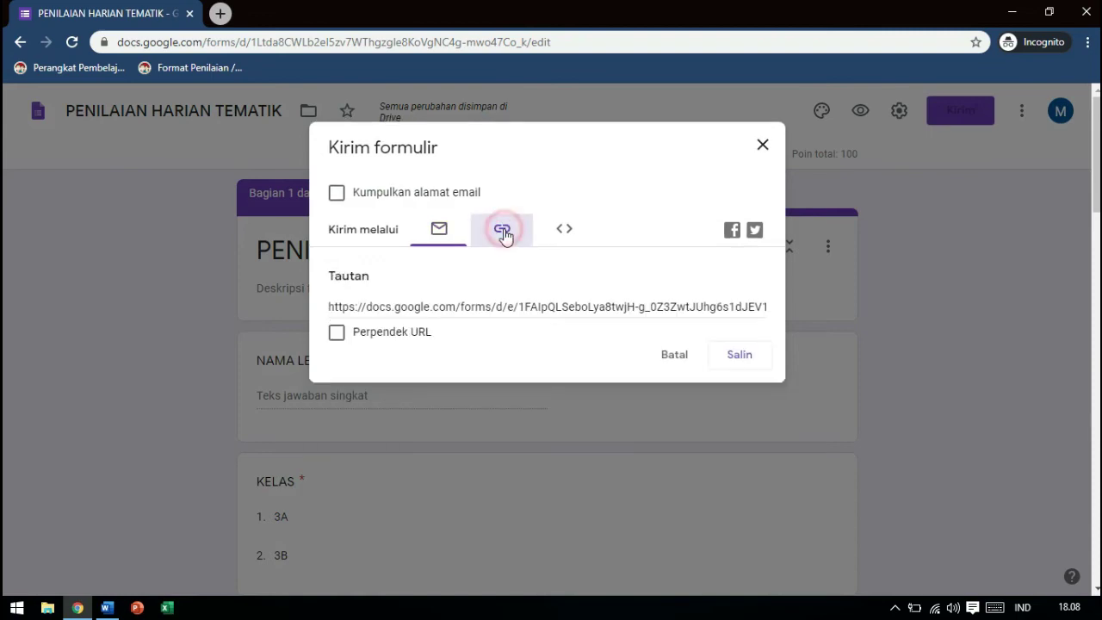
pyautogui.click(357, 336)
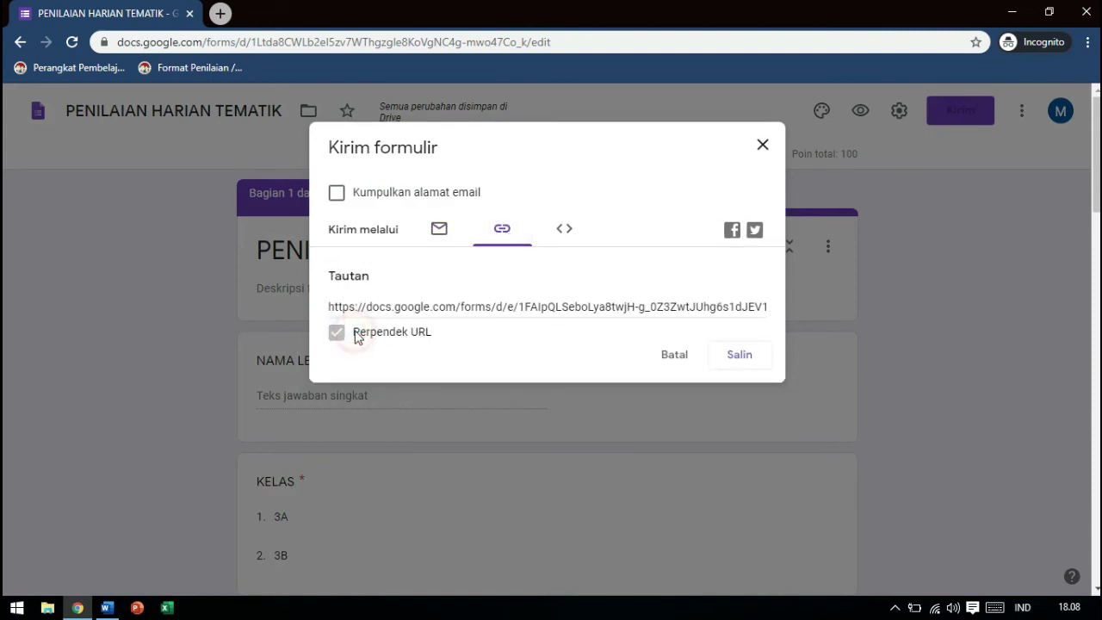
pyautogui.click(561, 309)
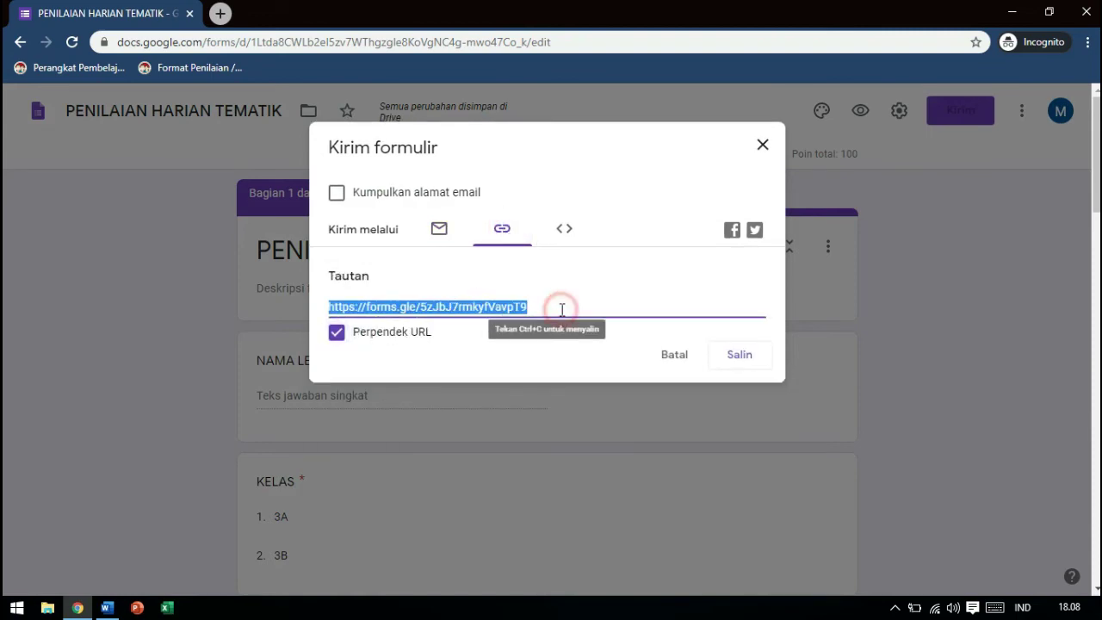
pyautogui.click(742, 356)
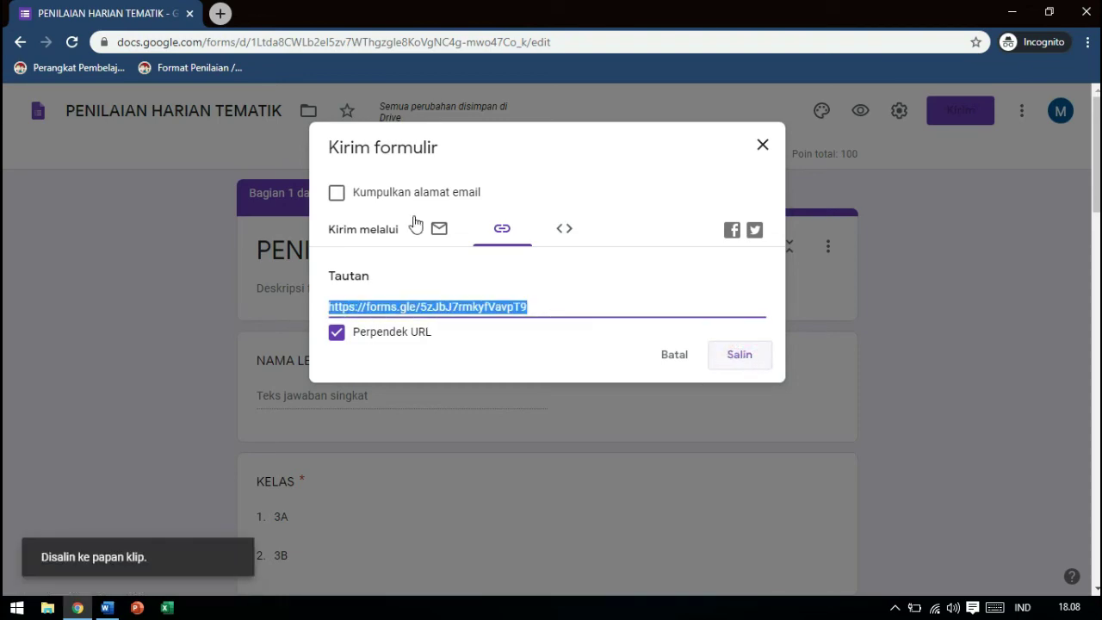
pyautogui.click(221, 14)
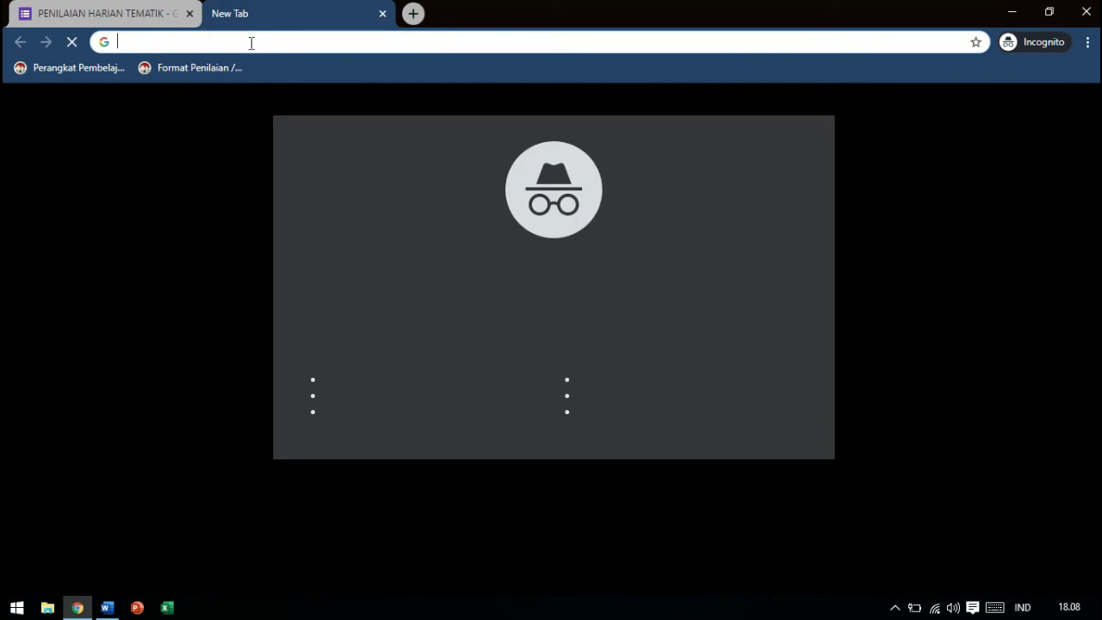
# Load the bitly.com home page from the address bar
pyautogui.click(250, 41)
pyautogui.write('Bi')
pyautogui.press('BackSpace')
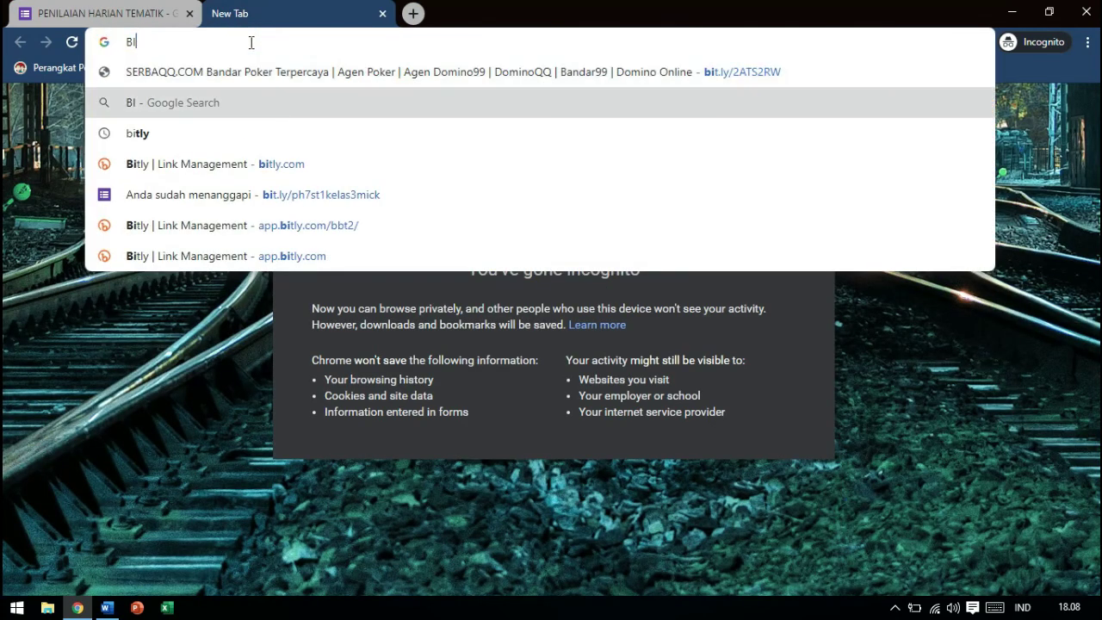
pyautogui.press('Down')
pyautogui.press('Down')
pyautogui.press('Return')
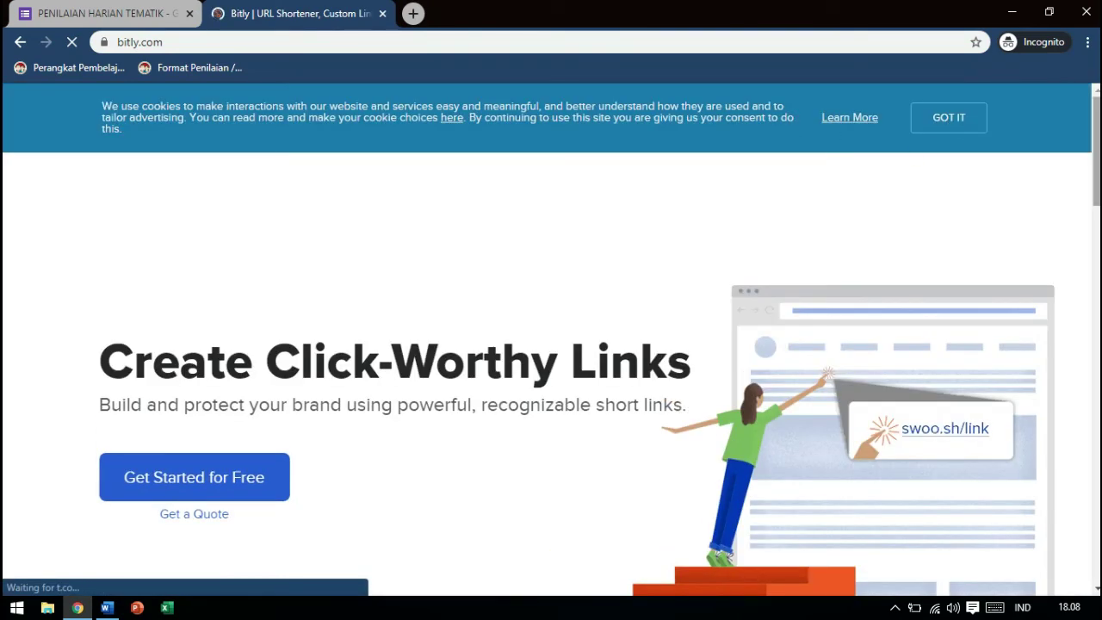
pyautogui.scroll(-2, 947, 122)
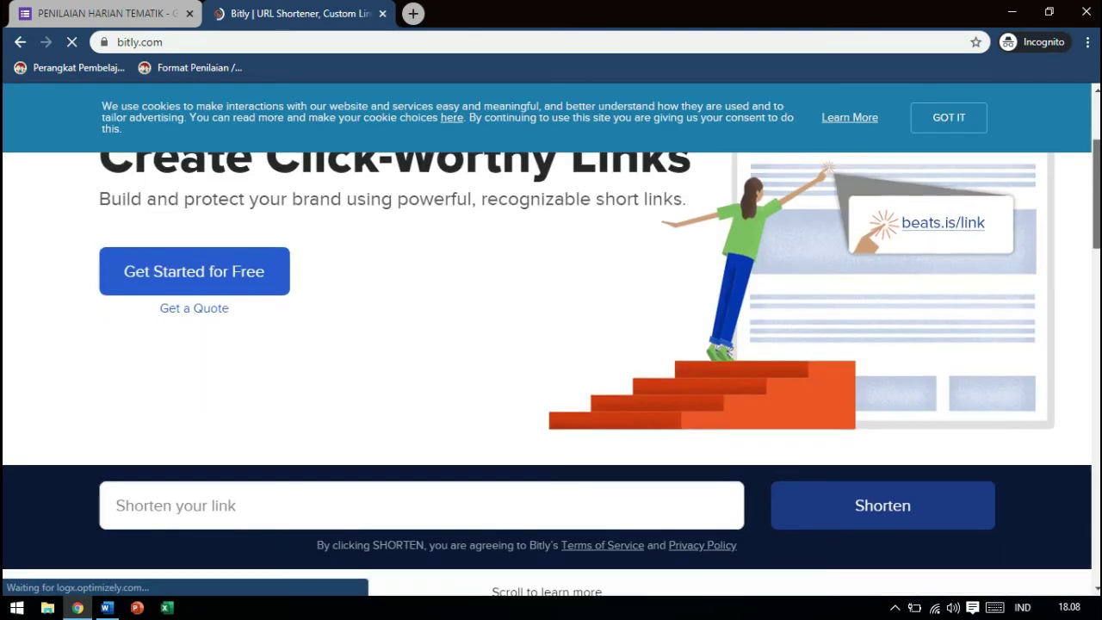
# Sign up for a free Bitly account using the Google account
pyautogui.click(235, 278)
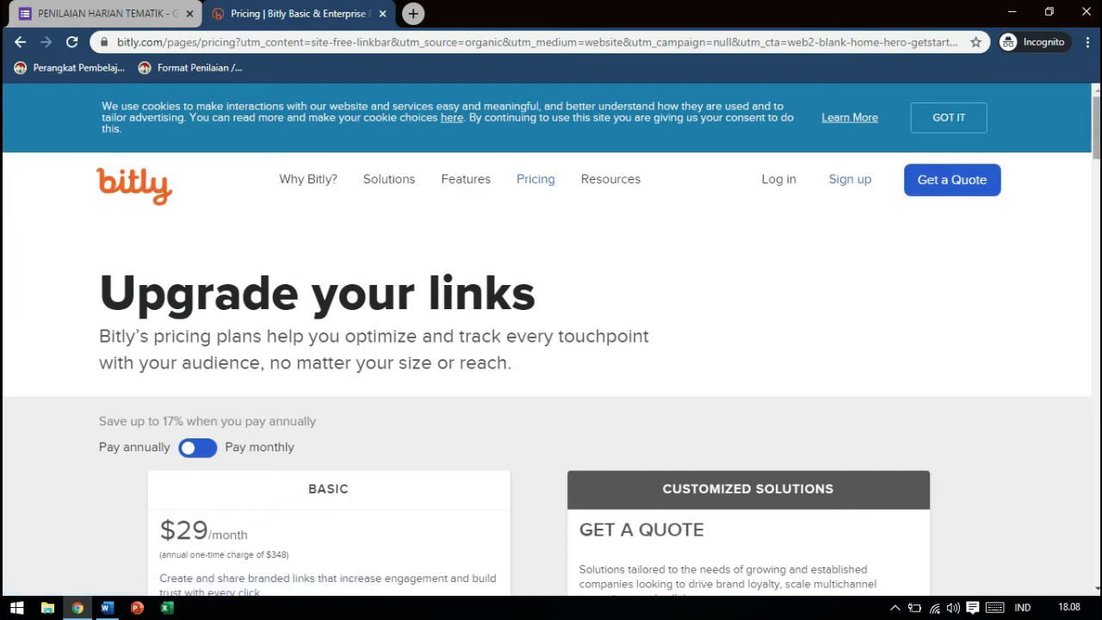
pyautogui.click(848, 187)
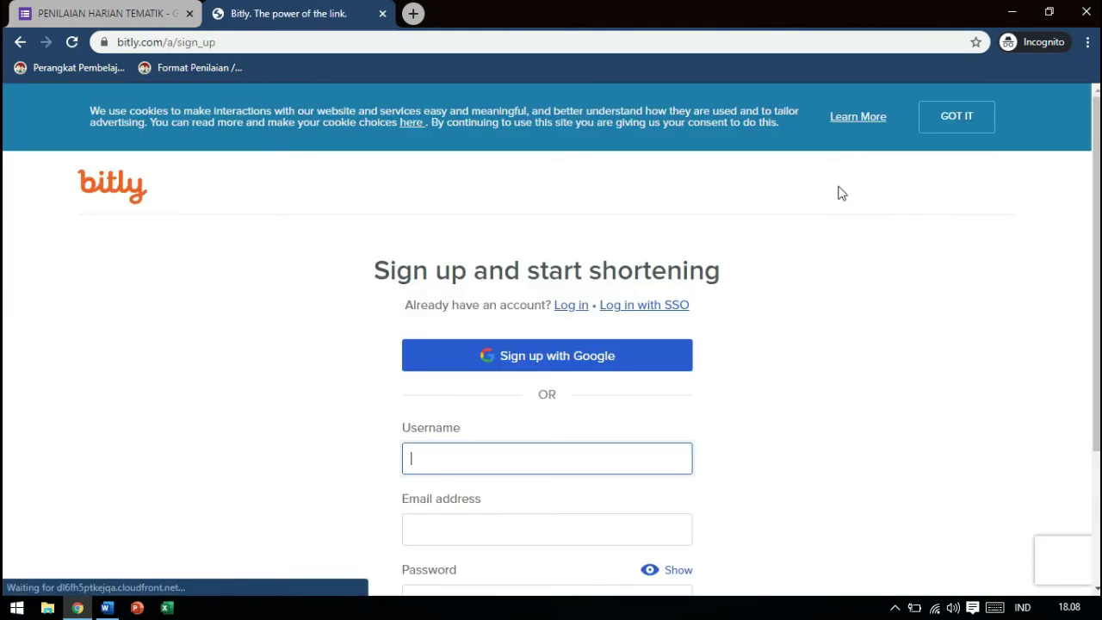
pyautogui.click(508, 364)
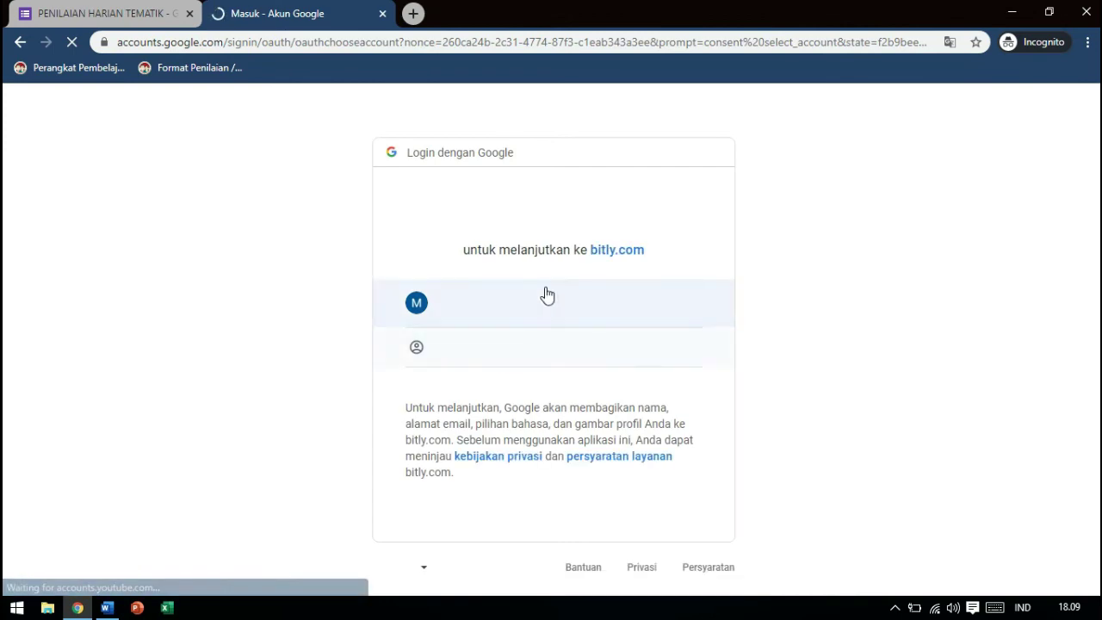
pyautogui.click(537, 303)
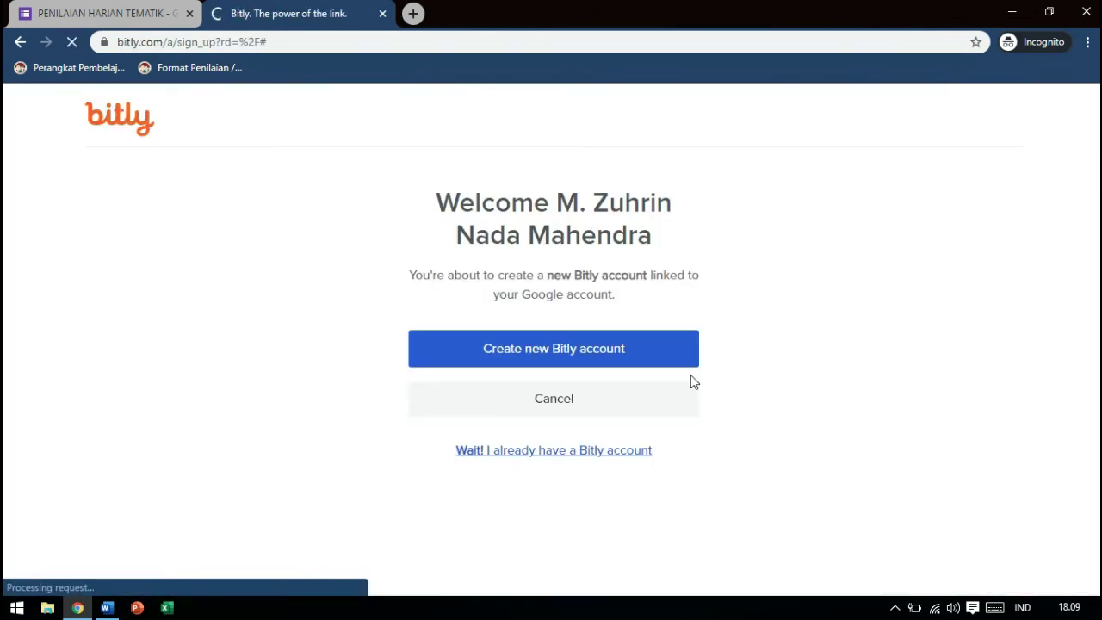
pyautogui.click(582, 416)
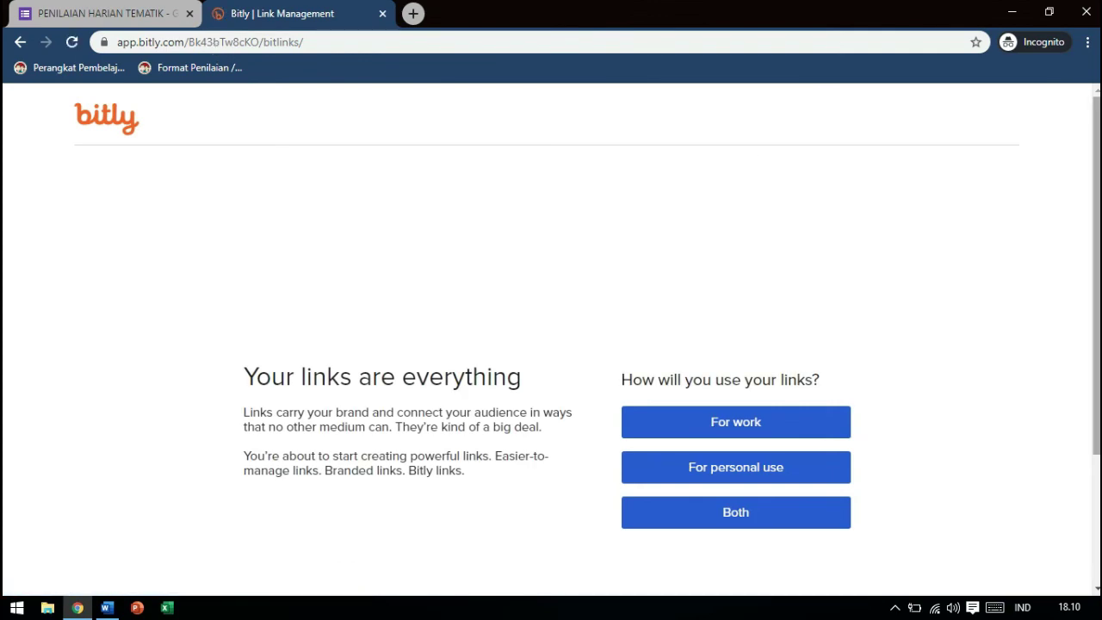
# Choose personal use and create a Bitly short link from the pasted forms.gle URL
pyautogui.scroll(-2, 904, 214)
pyautogui.click(706, 339)
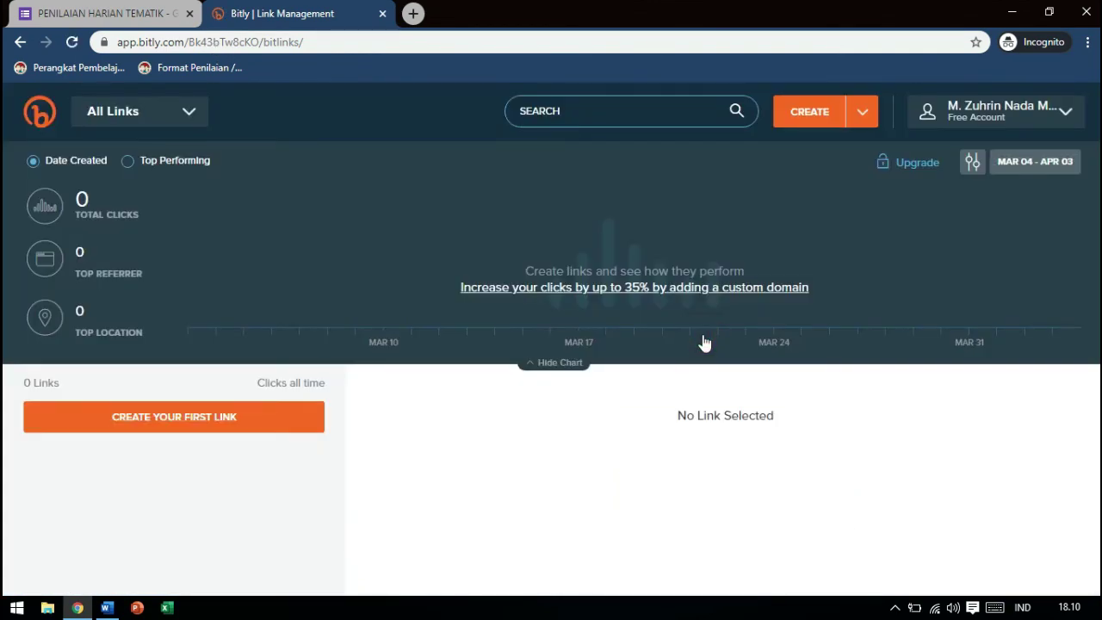
pyautogui.click(810, 113)
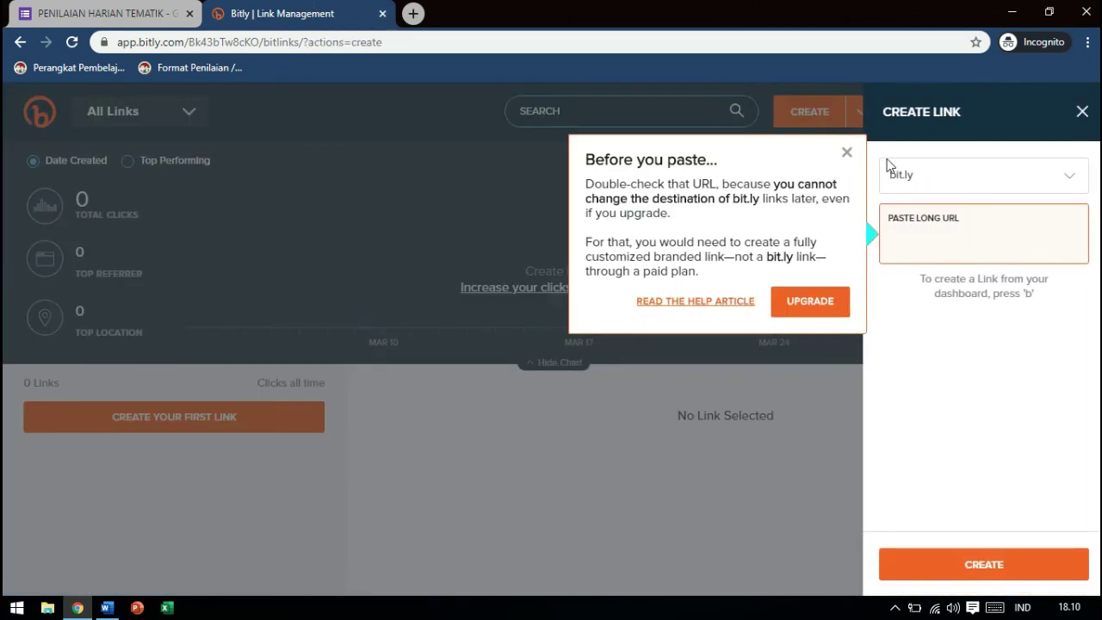
pyautogui.click(921, 238)
pyautogui.write('https://forms.gle/5zJbJ7rmkyfVavpT9')
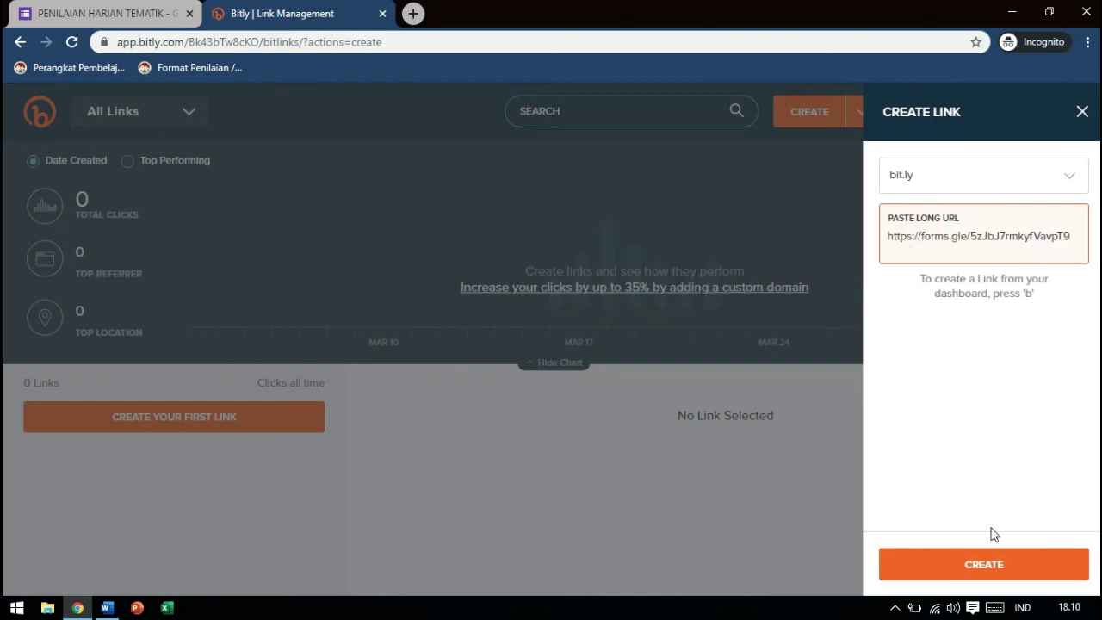
pyautogui.click(992, 569)
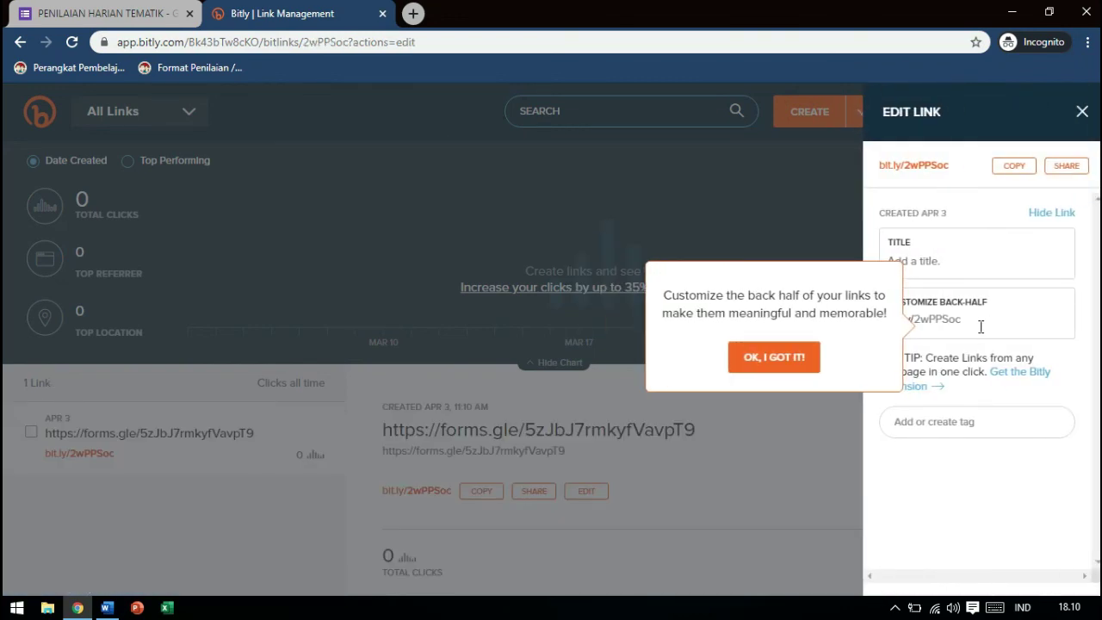
# Set the back-half to soalphtematiktes, save, copy the link, and open a new tab
pyautogui.click(980, 325)
pyautogui.press('BackSpace')
pyautogui.press('BackSpace')
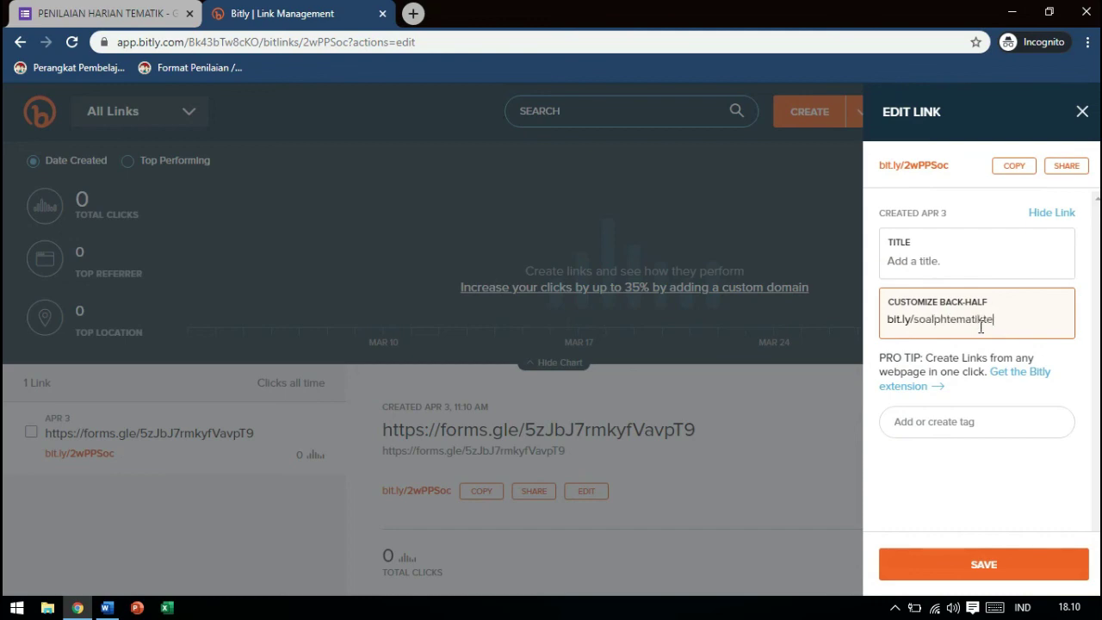
pyautogui.click(1004, 573)
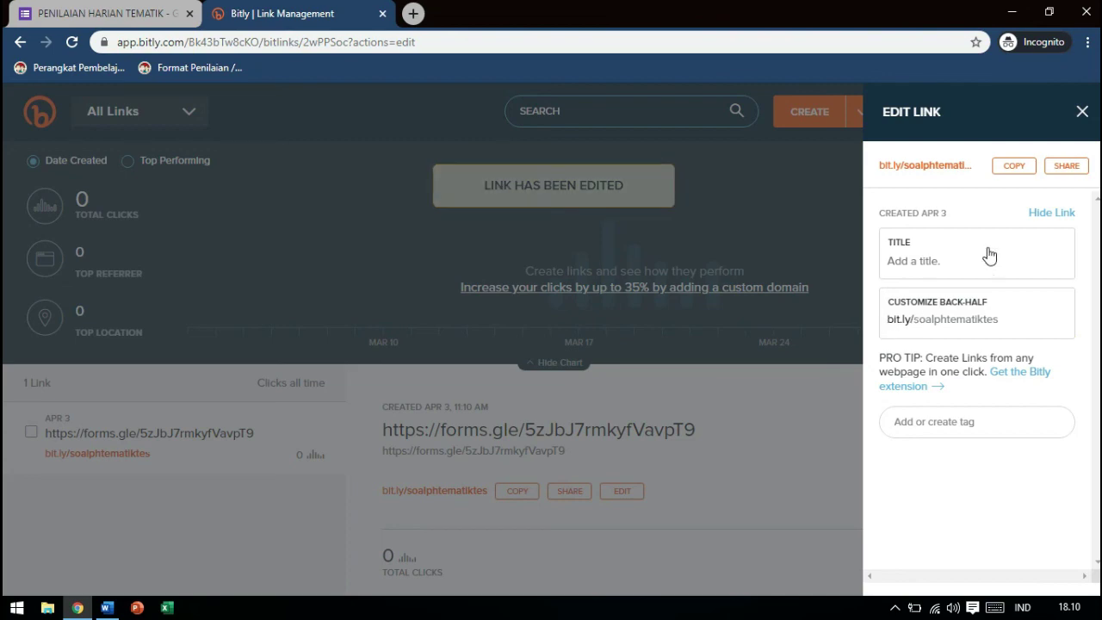
pyautogui.click(1011, 167)
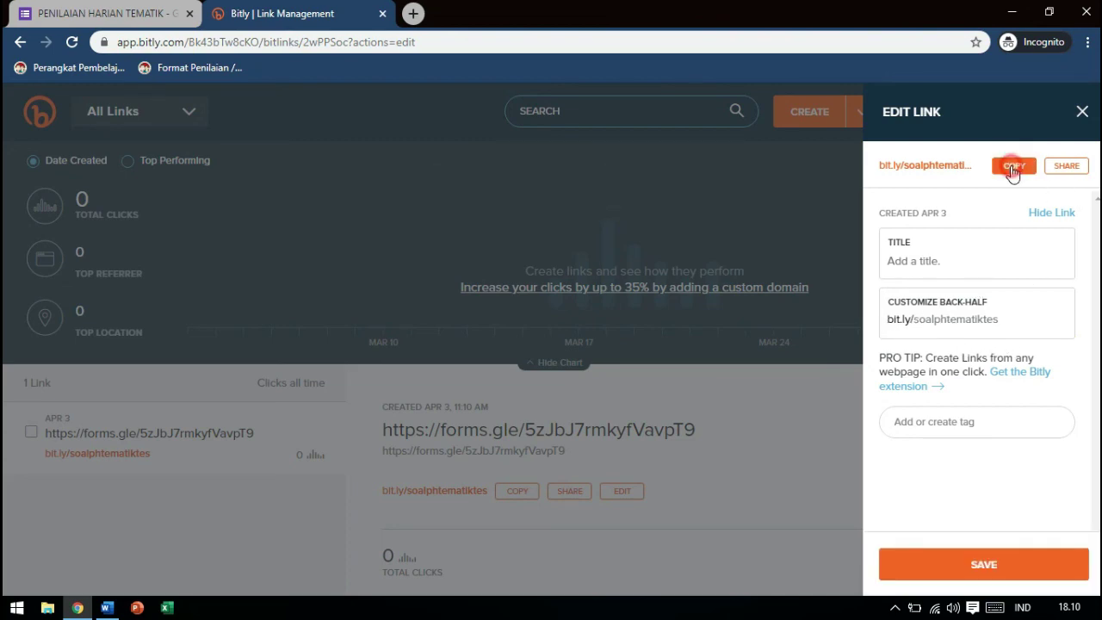
pyautogui.click(414, 13)
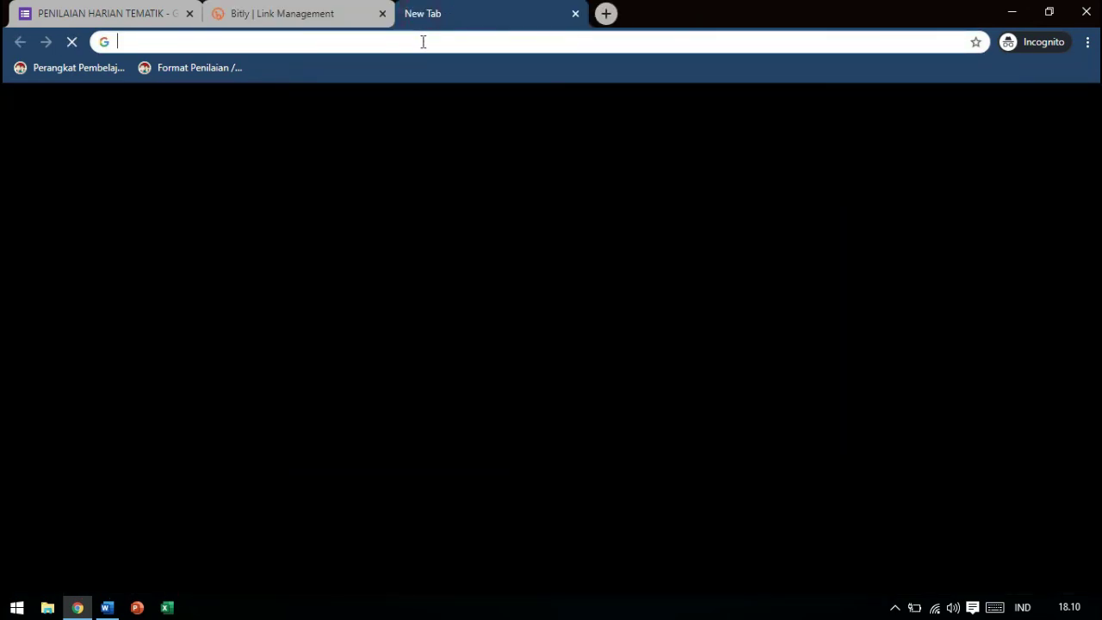
# Open bit.ly/soalphtematiktes to confirm it loads the quiz, then return to Bitly
pyautogui.hotkey('ctrl', 'v')
pyautogui.press('Return')
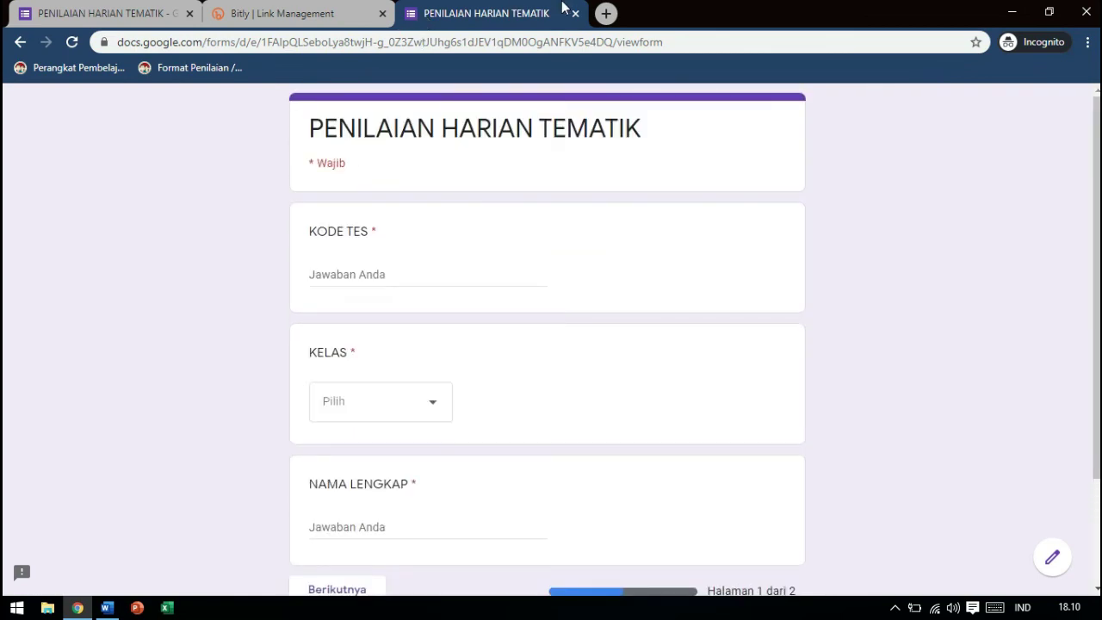
pyautogui.click(321, 8)
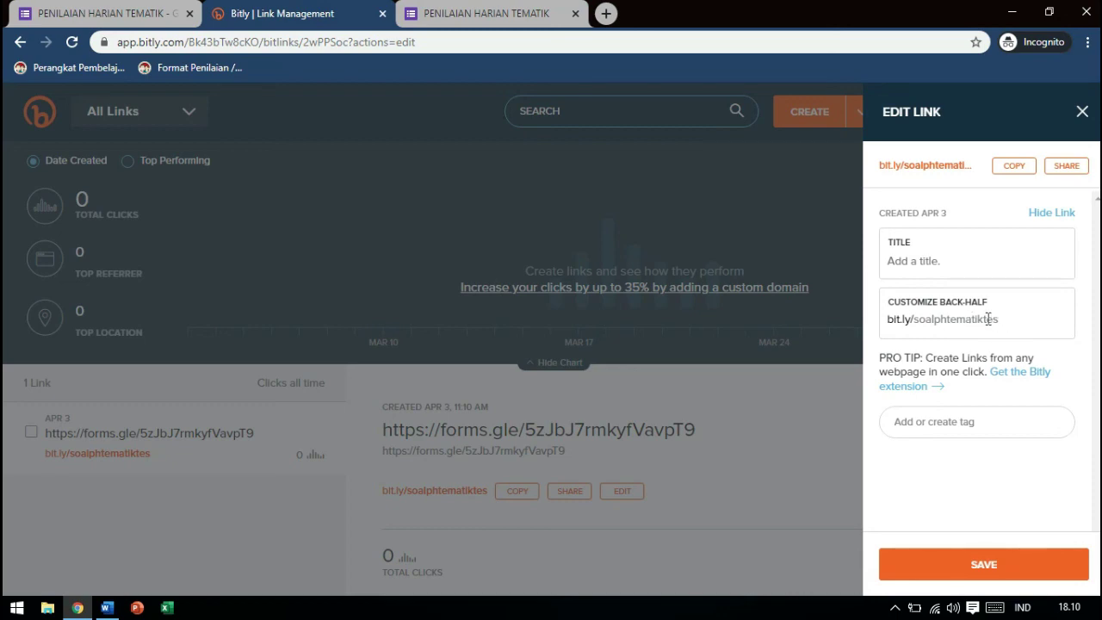
# Close Bitly's Edit Link panel and the Kirim formulir dialog in the form editor
pyautogui.click(1082, 114)
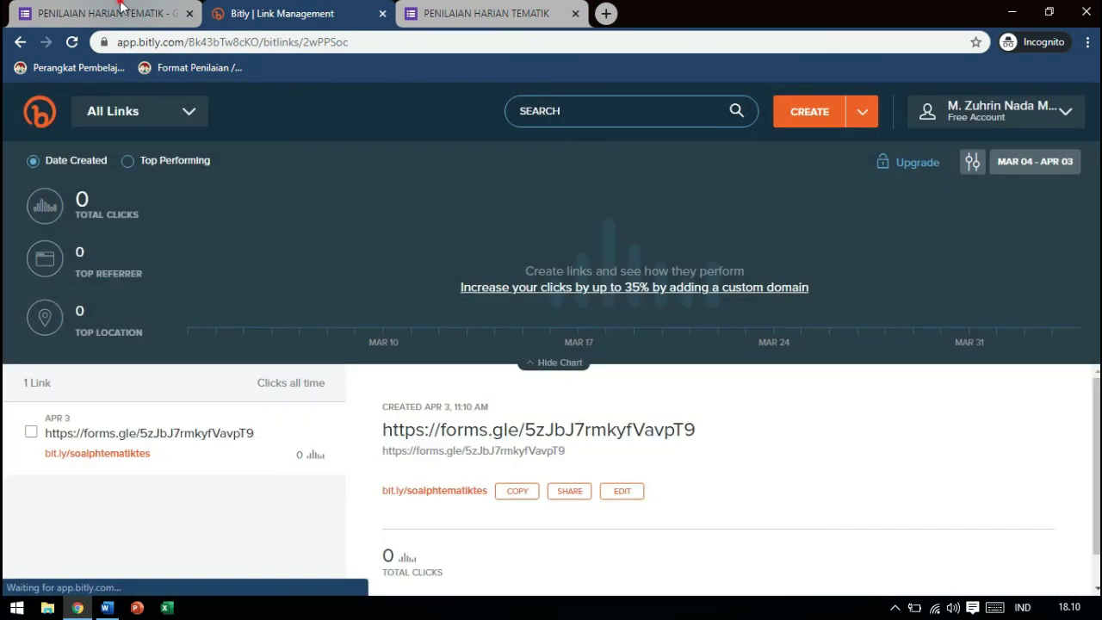
pyautogui.click(122, 10)
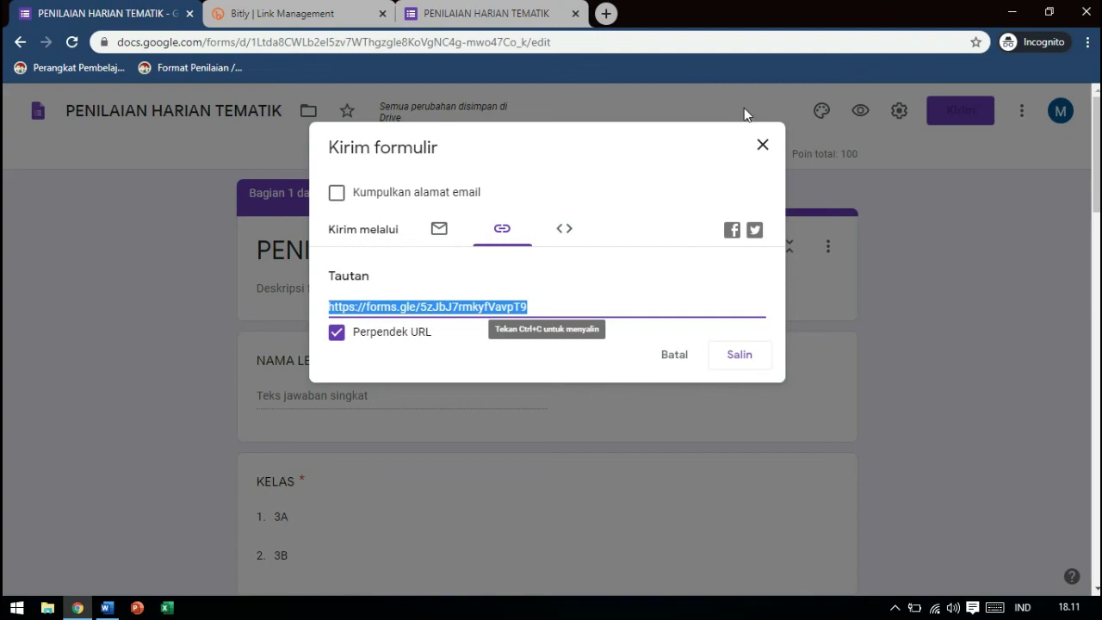
pyautogui.click(763, 146)
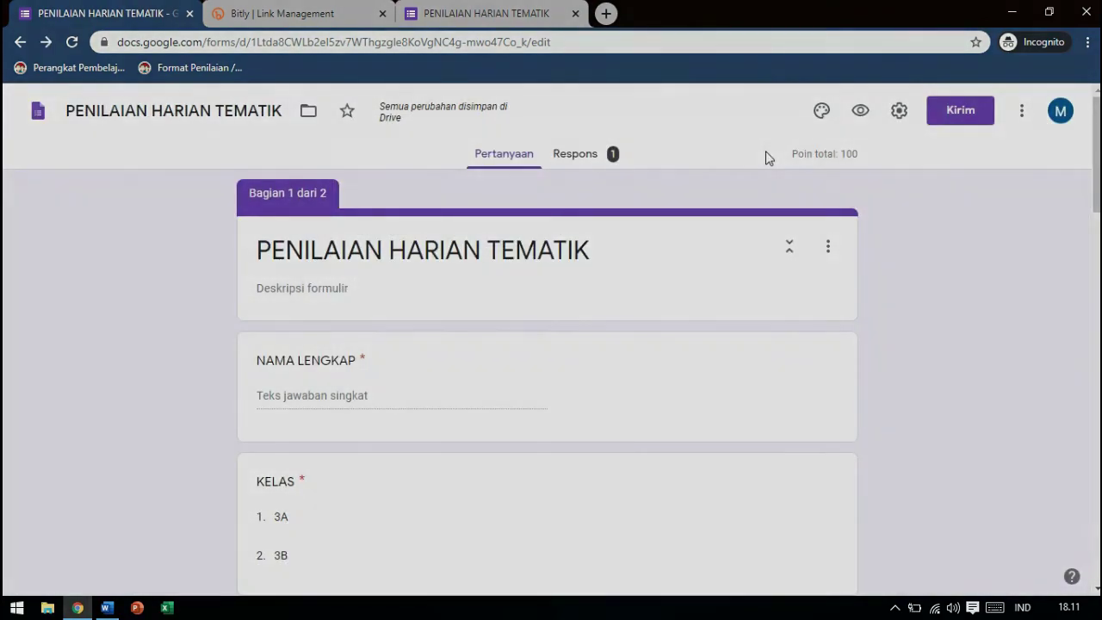